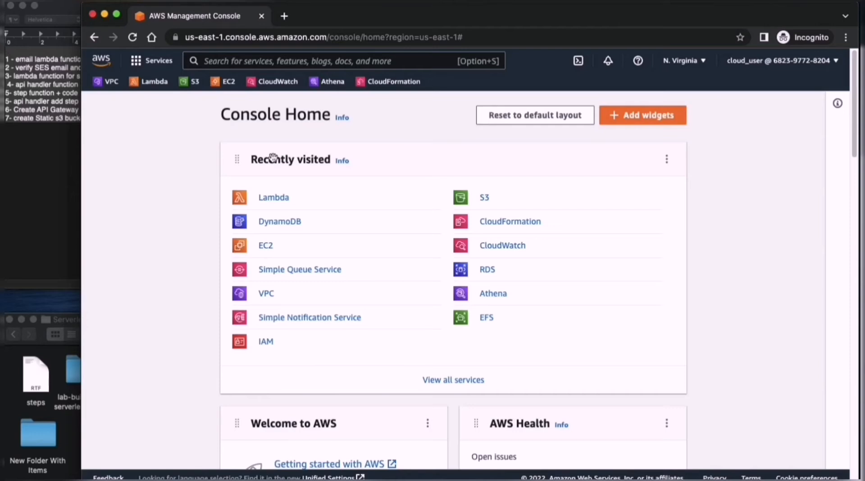
- Open the Lambda service and review the build plan in the steps document before returning to the browser
click(282, 203)
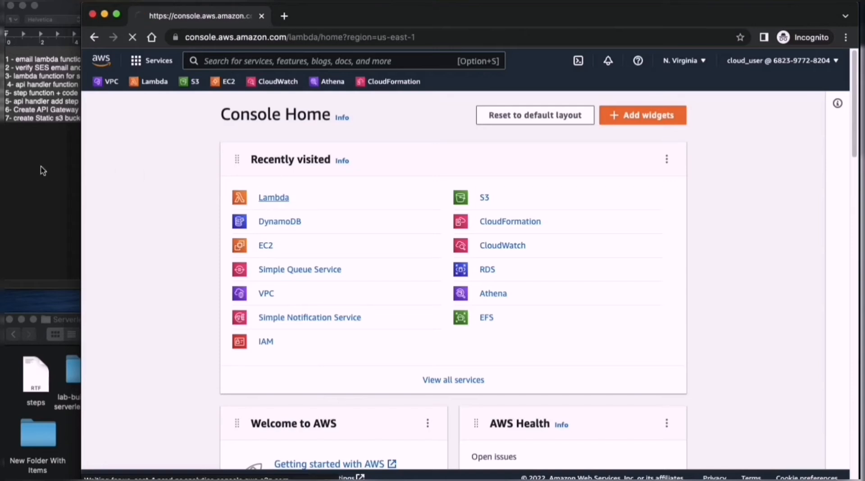
click(40, 168)
click(189, 121)
drag(90, 7, 101, 17)
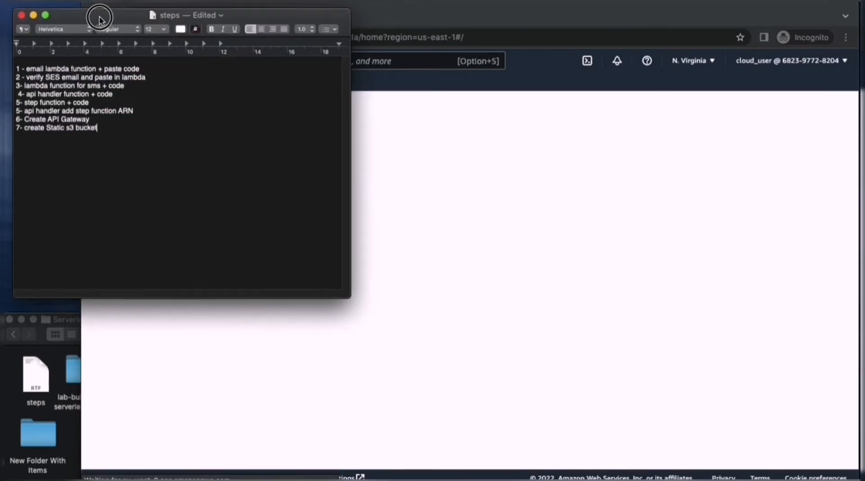
drag(128, 143, 27, 68)
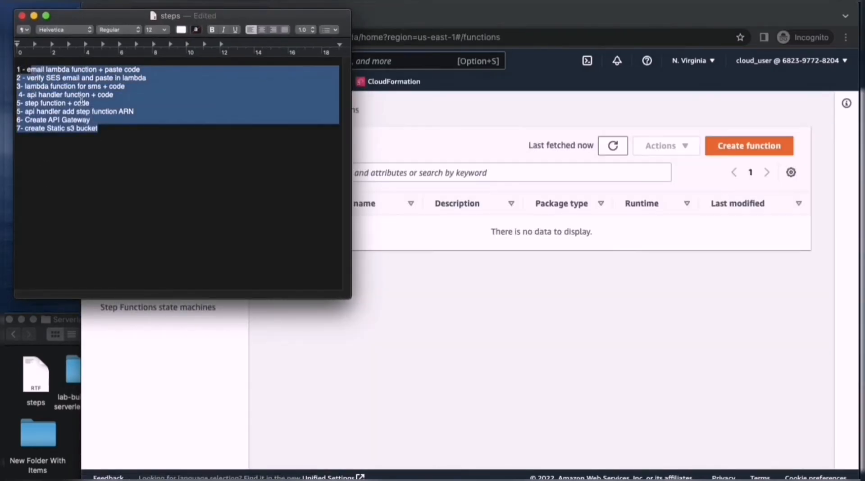
drag(122, 129, 25, 65)
click(149, 156)
click(481, 21)
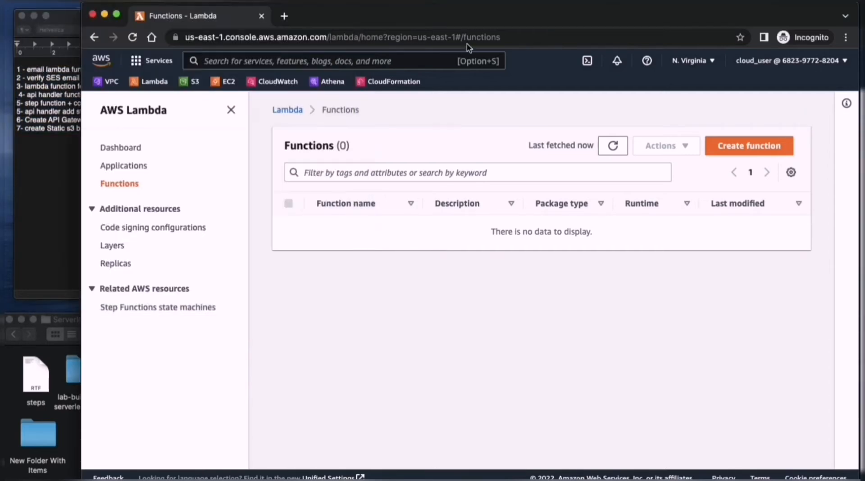
- Start creating a Lambda function named email-remainder with the Python 3.9 runtime
click(720, 146)
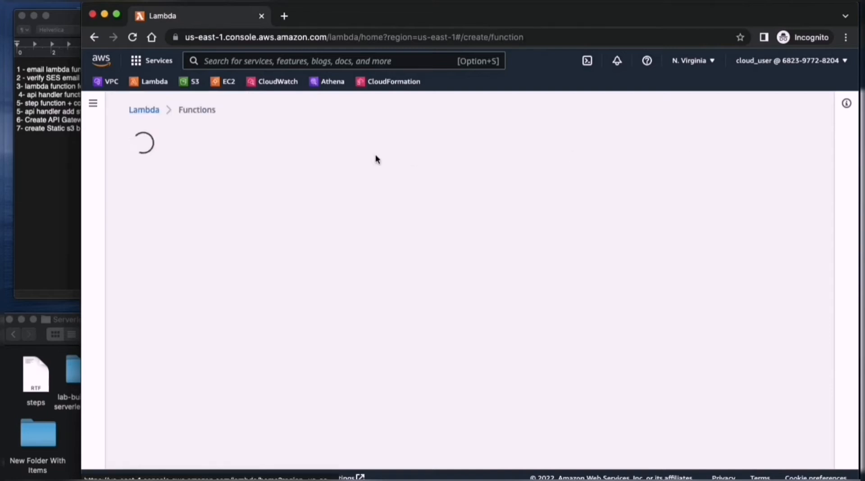
scroll(275, 284, down, 4)
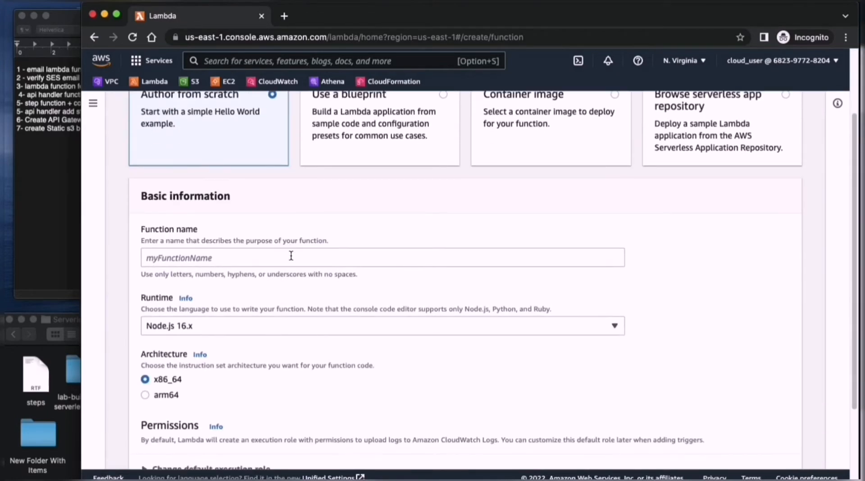
click(292, 257)
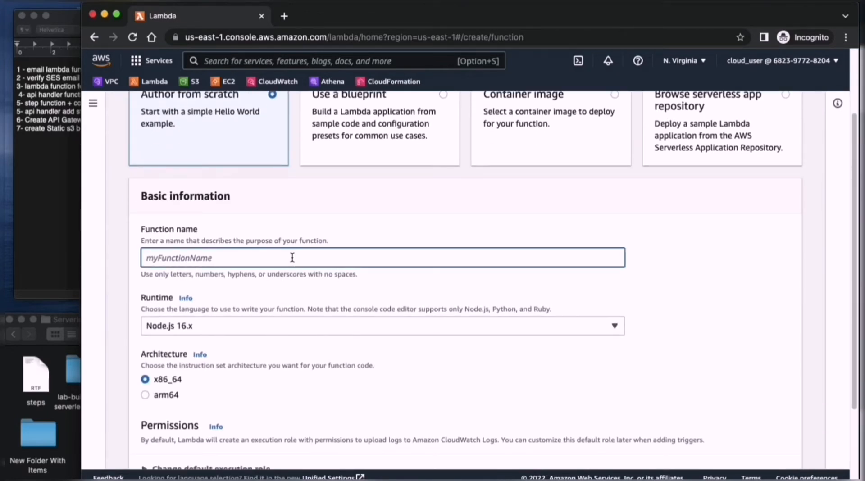
text(email-remainder)
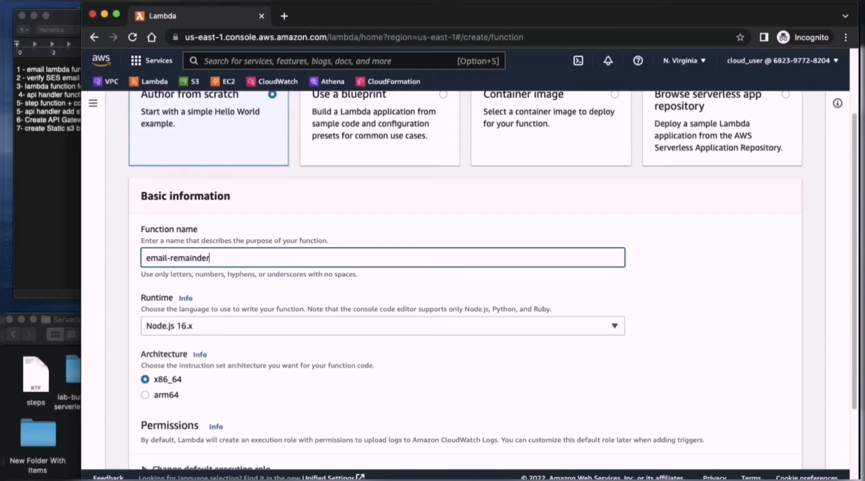
click(438, 331)
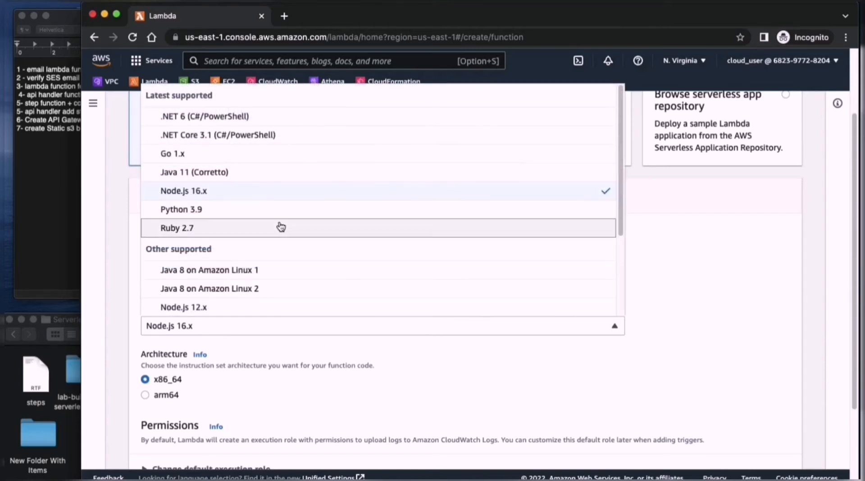
click(262, 215)
- Keep the x86_64 architecture and assign the existing LambdaRuntimeRole as the function's execution role
scroll(337, 281, down, 4)
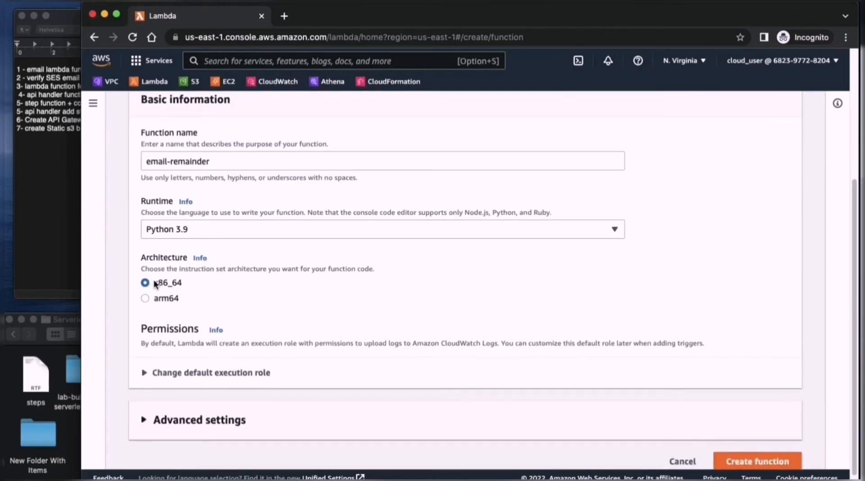
double_click(156, 283)
scroll(209, 301, down, 1)
click(162, 359)
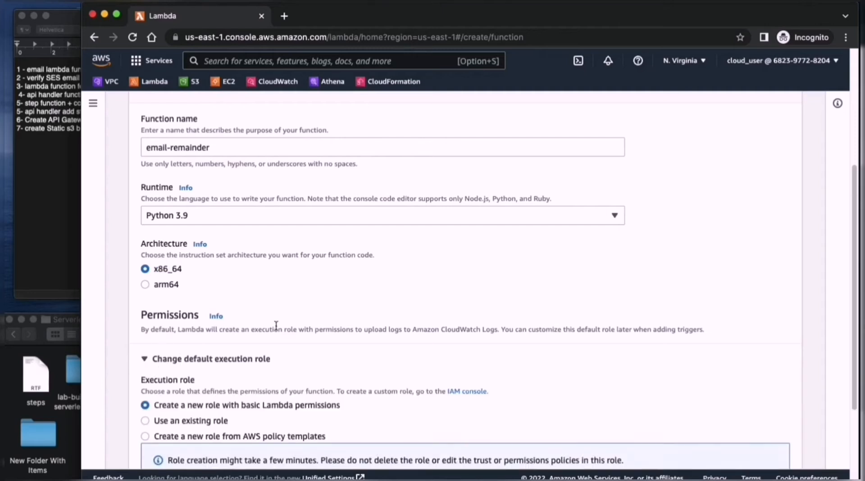
scroll(202, 283, down, 5)
click(193, 290)
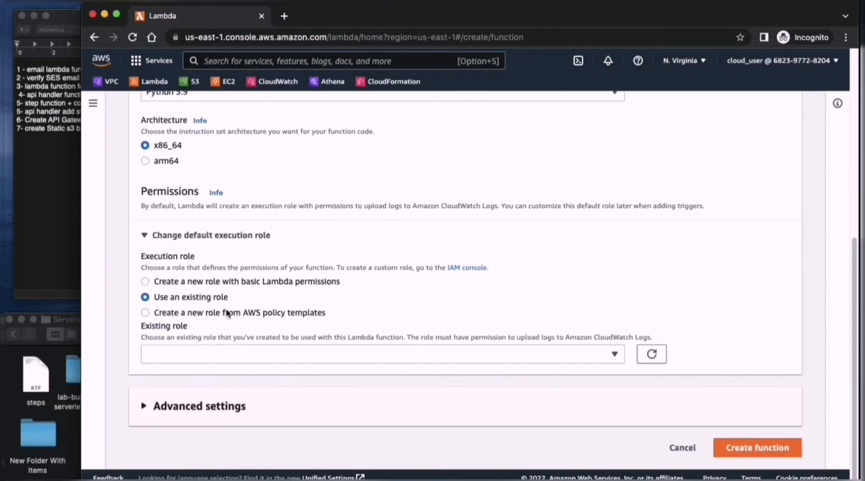
click(247, 353)
click(242, 399)
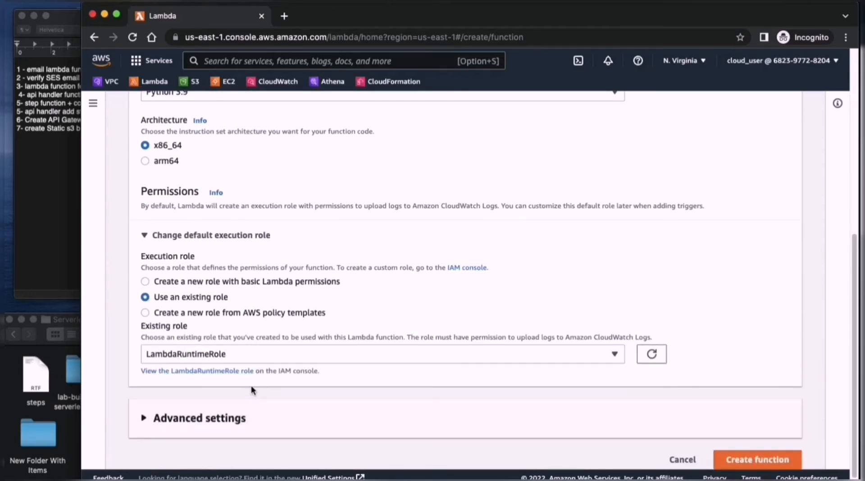
- View LambdaRuntimeRole in the IAM console and review its summary and permissions policies
click(212, 372)
click(341, 23)
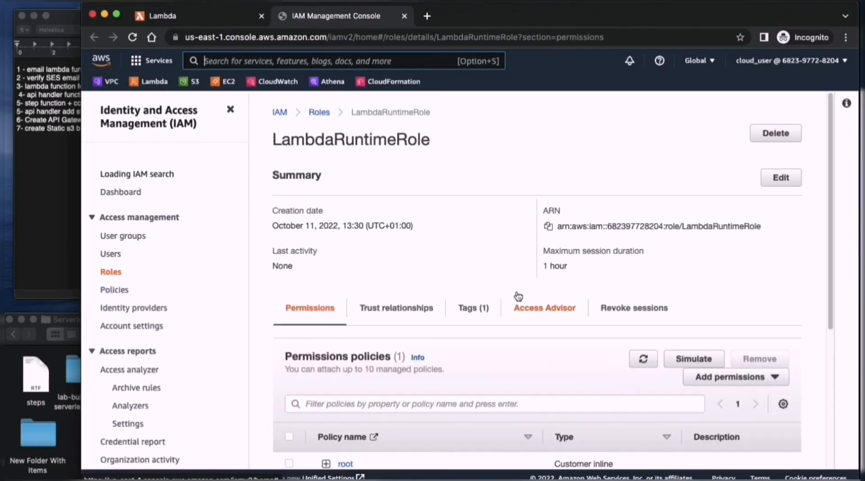
scroll(498, 302, down, 5)
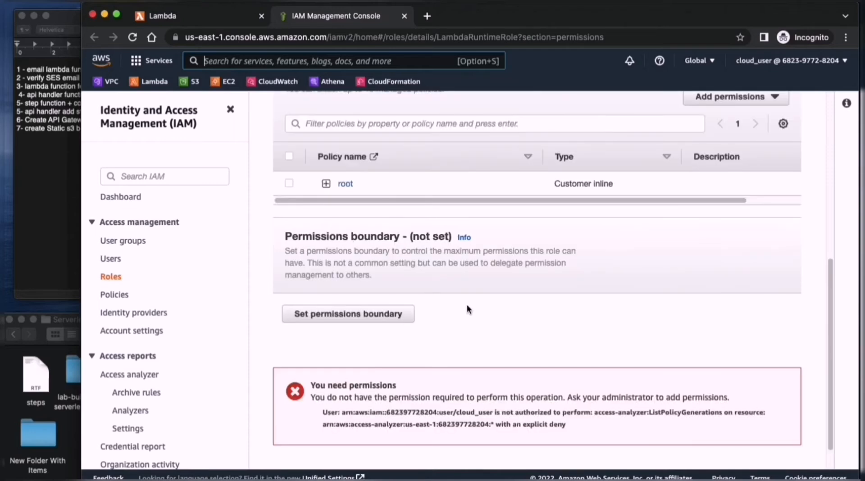
scroll(340, 220, up, 1)
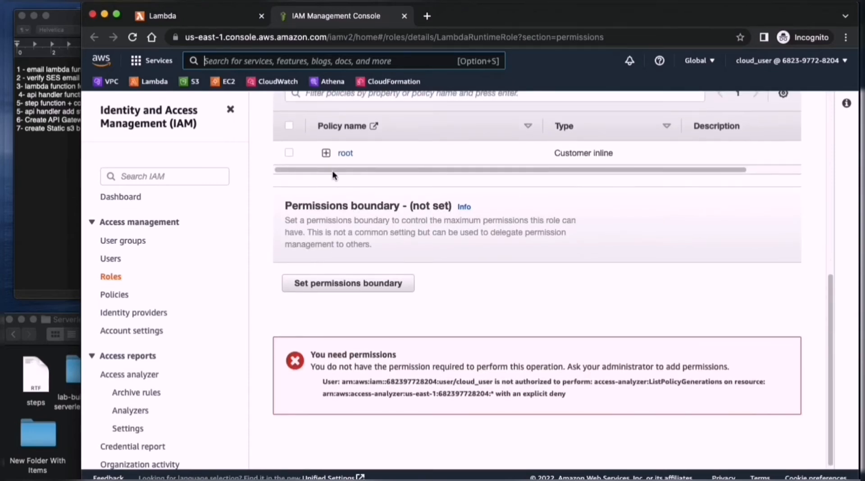
scroll(433, 211, up, 5)
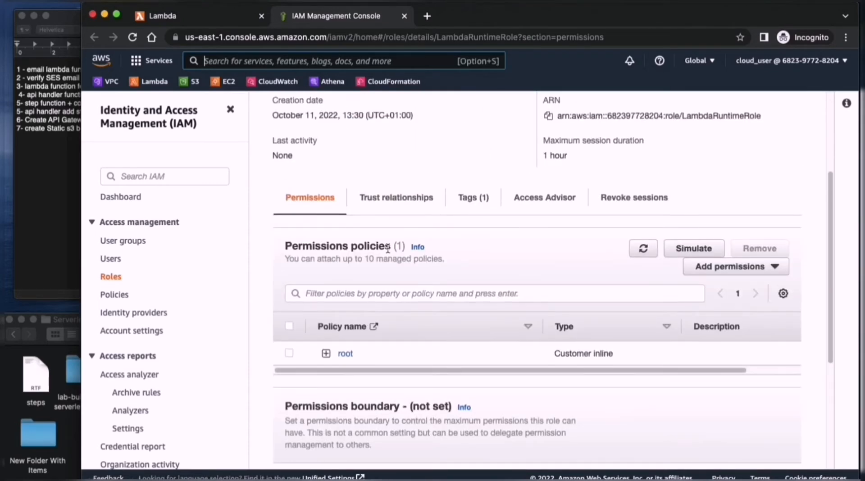
- Examine the role's trusted entities policy, especially its service principal, and close the IAM page
click(465, 199)
click(405, 349)
scroll(430, 323, down, 3)
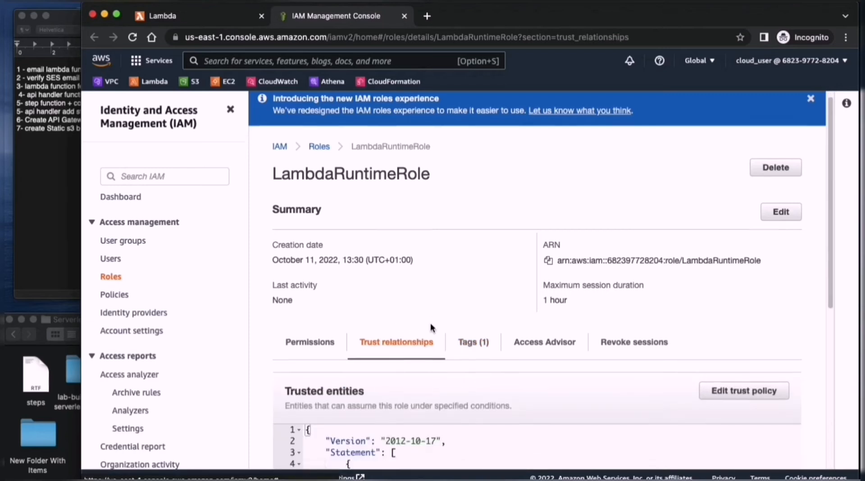
scroll(448, 382, down, 3)
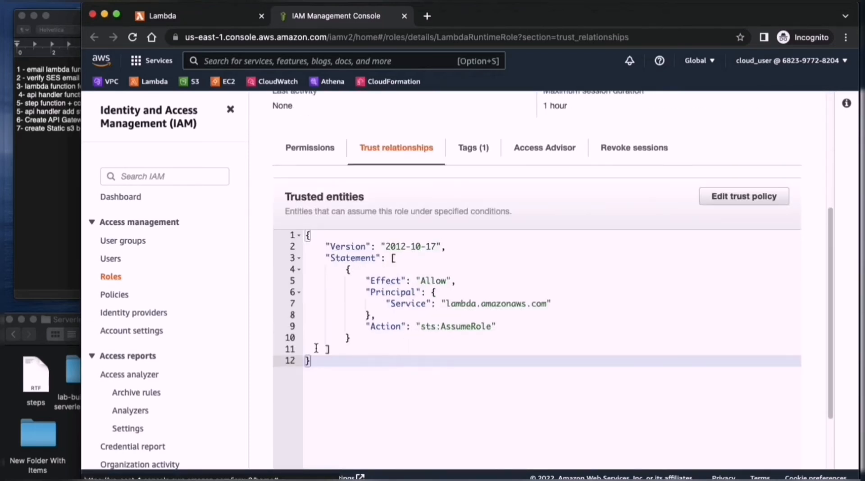
drag(326, 357, 323, 234)
drag(604, 303, 583, 310)
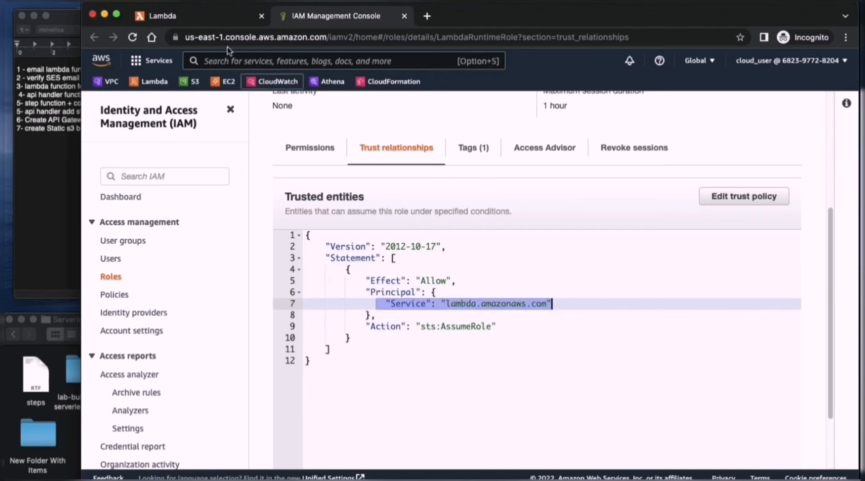
click(250, 21)
click(404, 16)
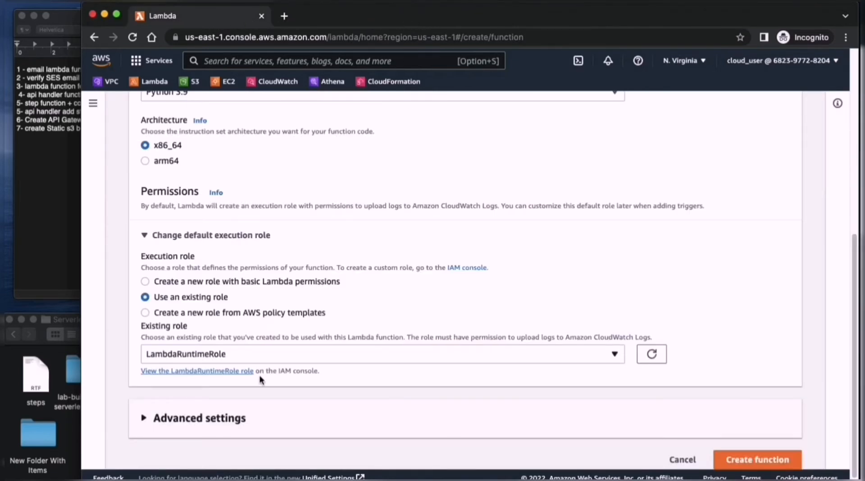
- Check the advanced settings without enabling any option and create the email-remainder function
click(286, 407)
scroll(427, 314, down, 5)
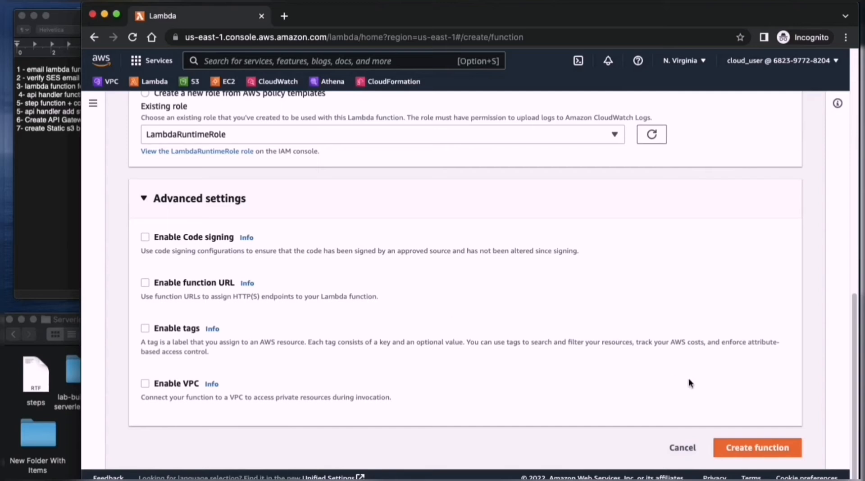
click(753, 449)
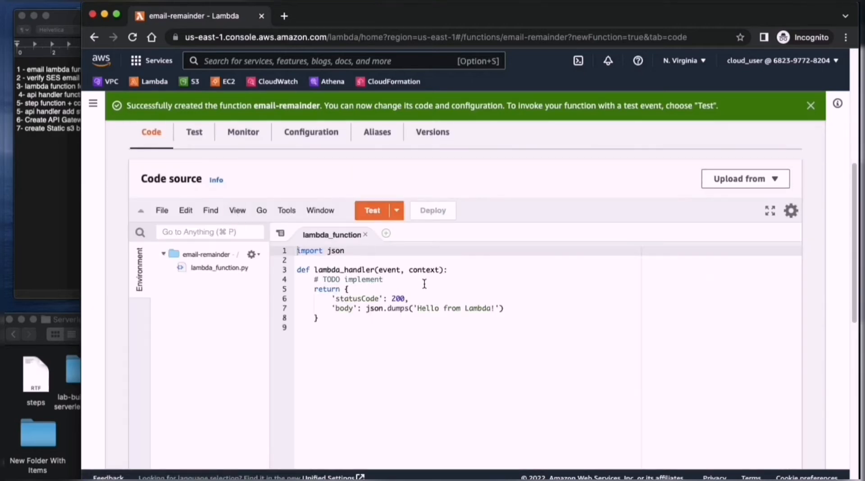
- Delete all the default code from the function's lambda_function source file
click(328, 328)
key(super+a)
key(BackSpace)
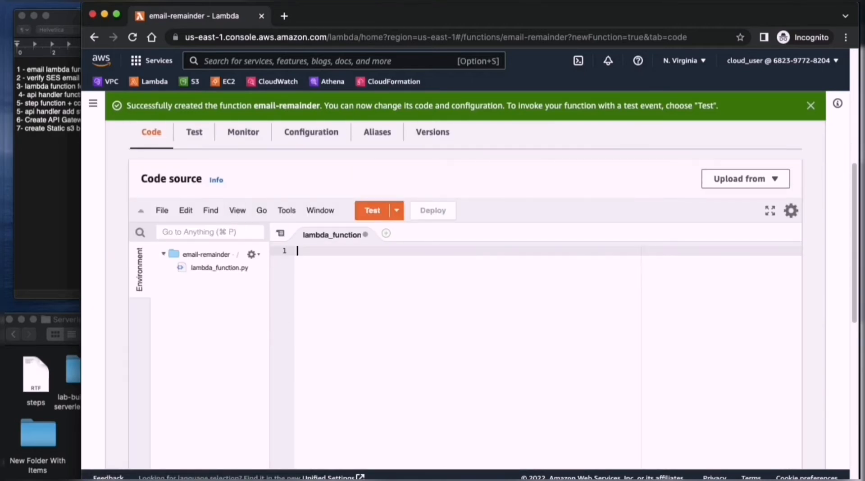
- Open email_reminder.py from the lab-building-a-serverless master folder in Visual Studio Code
click(69, 405)
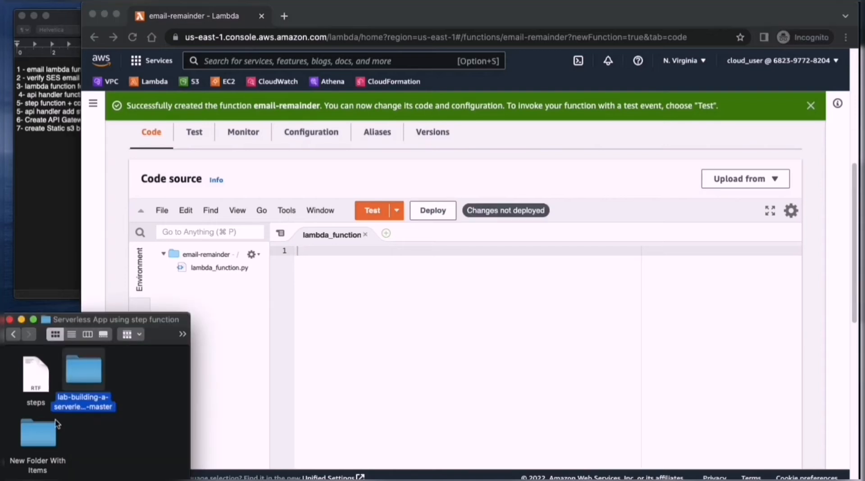
double_click(85, 371)
drag(172, 325, 188, 286)
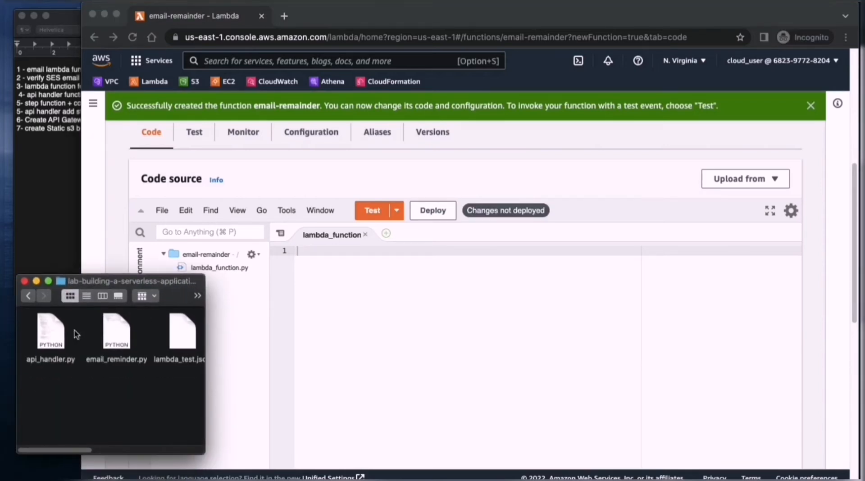
click(117, 333)
right_click(118, 331)
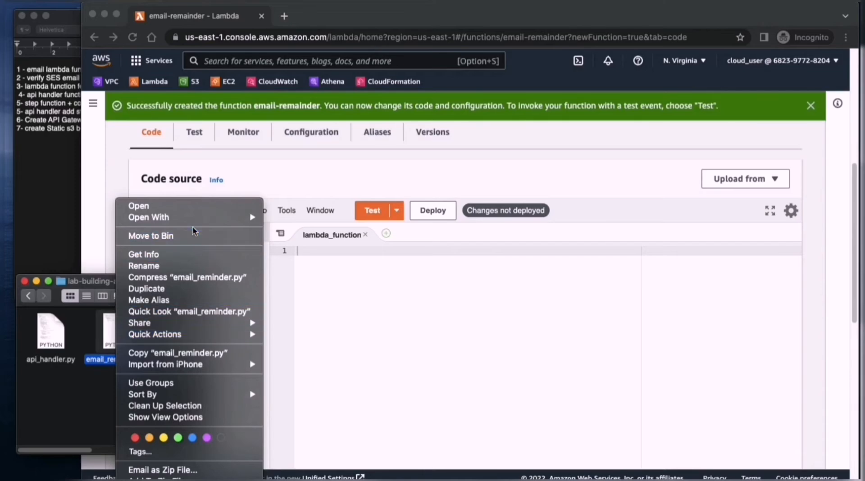
mouse_move(194, 217)
click(331, 218)
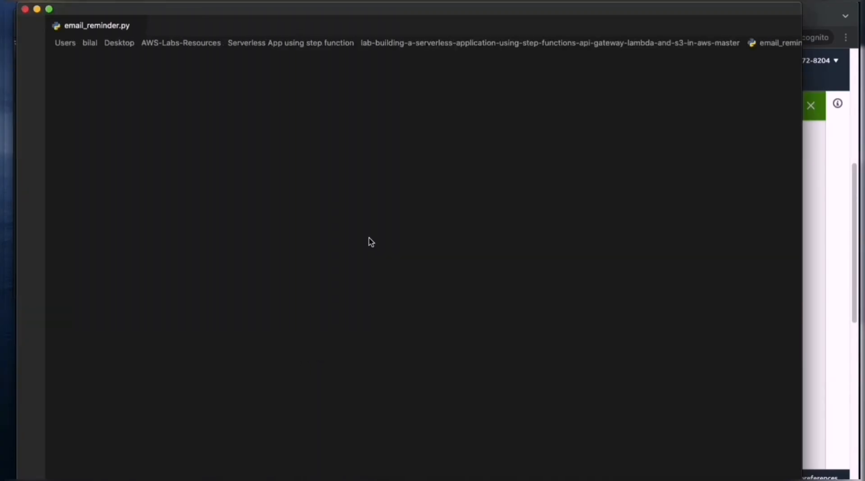
- Copy the entire email_reminder.py code into the empty lambda_function file of the email-remainder function in the browser
click(246, 255)
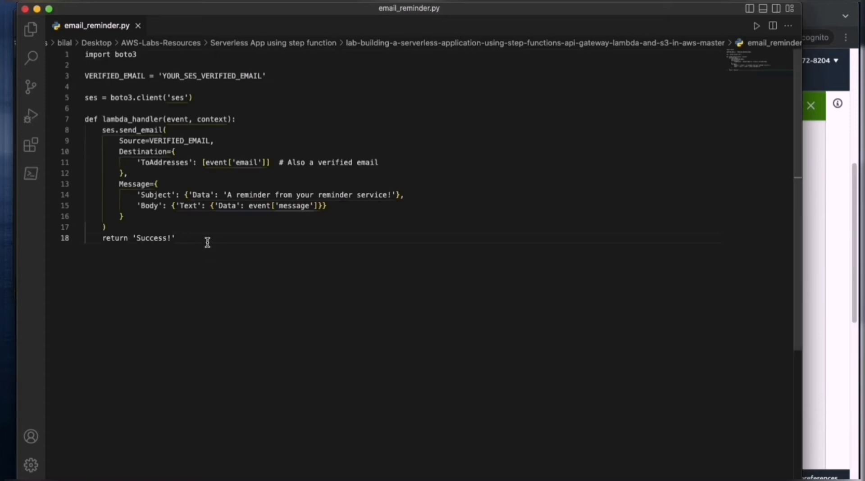
key(super+a)
key(super+c)
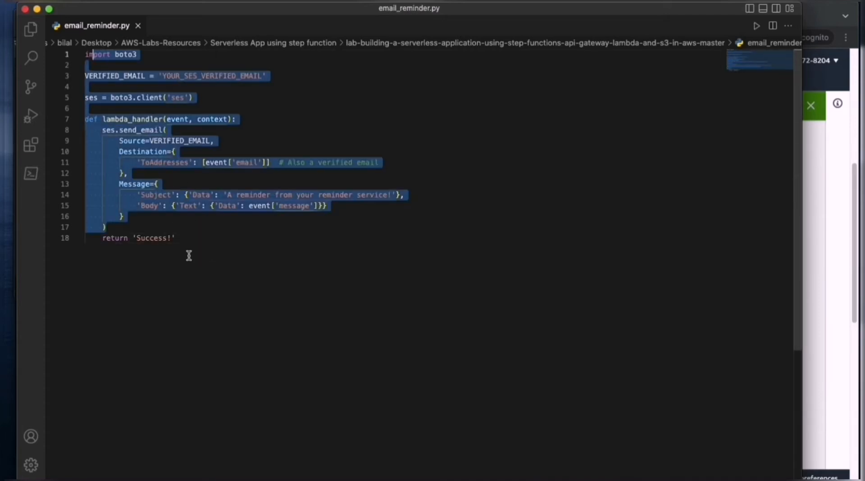
click(807, 182)
click(380, 282)
key(super+v)
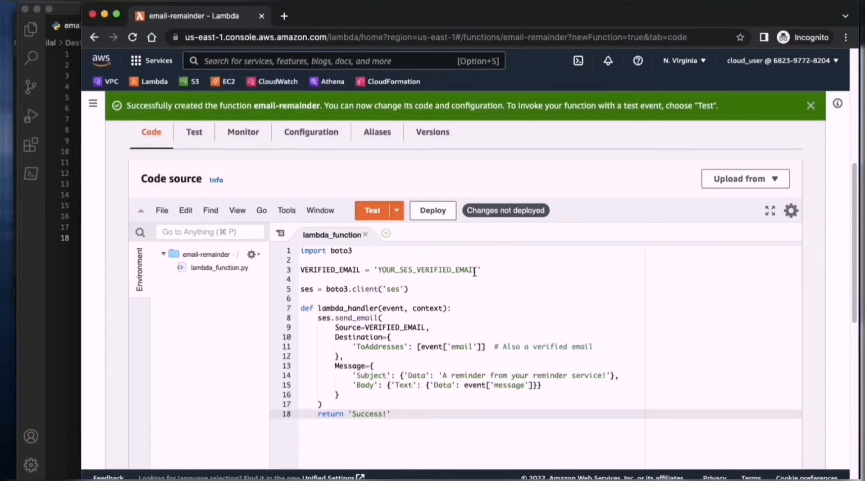
drag(476, 270, 378, 270)
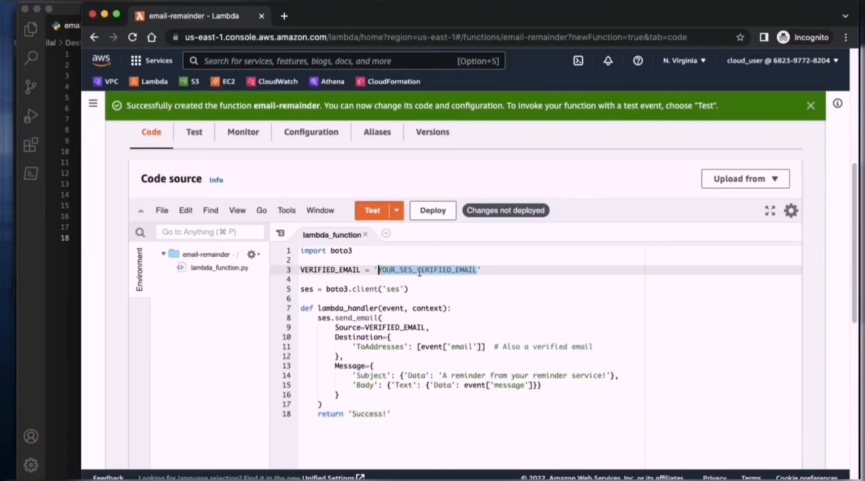
click(486, 268)
drag(477, 269, 379, 270)
click(521, 273)
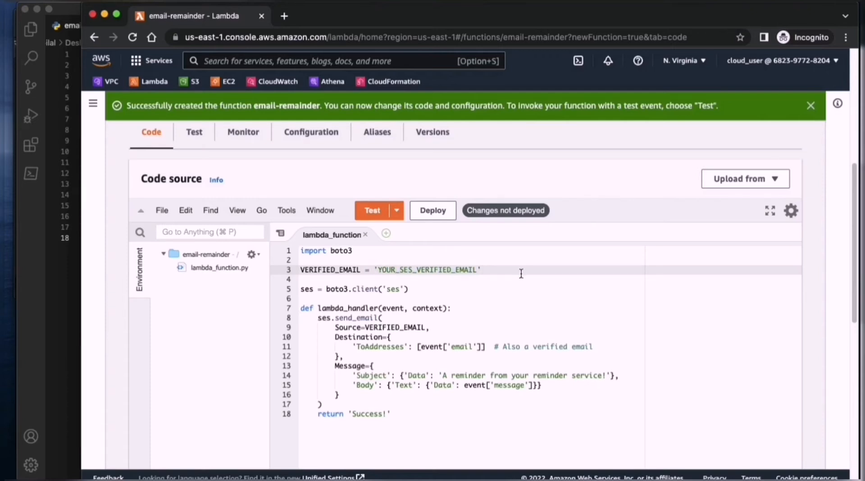
- Search the AWS console for "ses" and open Amazon Simple Email Service in a new browser tab
click(332, 60)
text(ses)
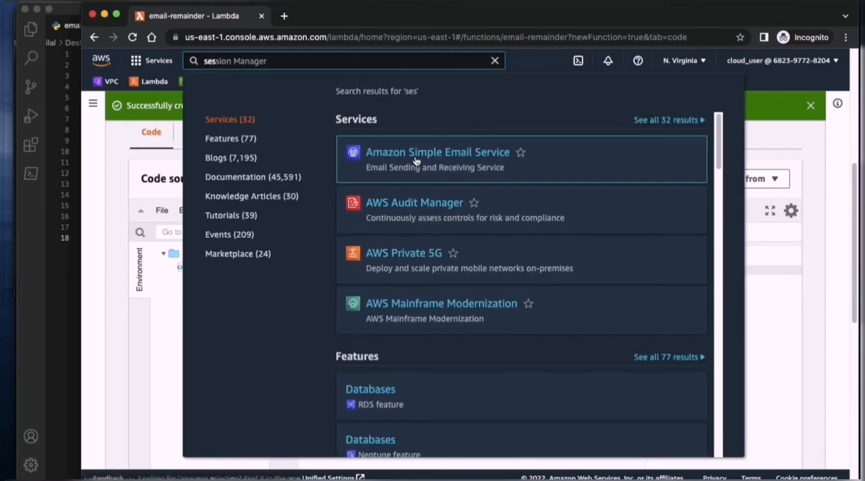
super+click(424, 157)
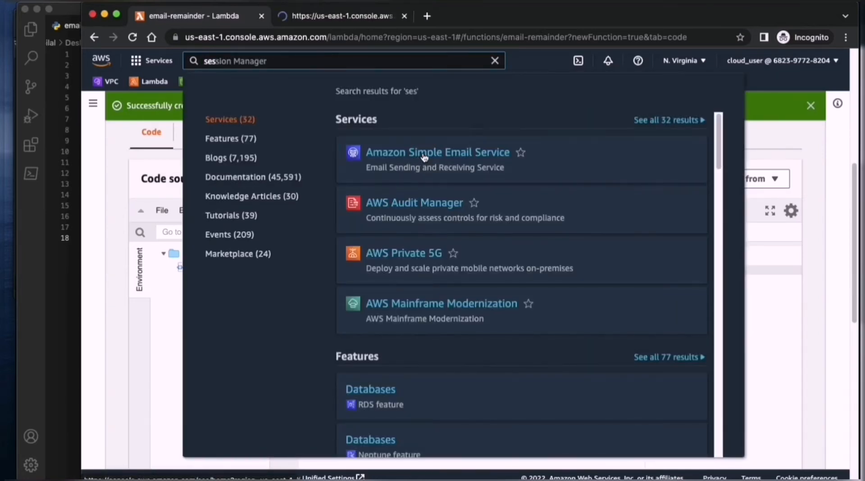
- Start creating a new identity in Amazon SES and choose Email address as the identity type
click(315, 16)
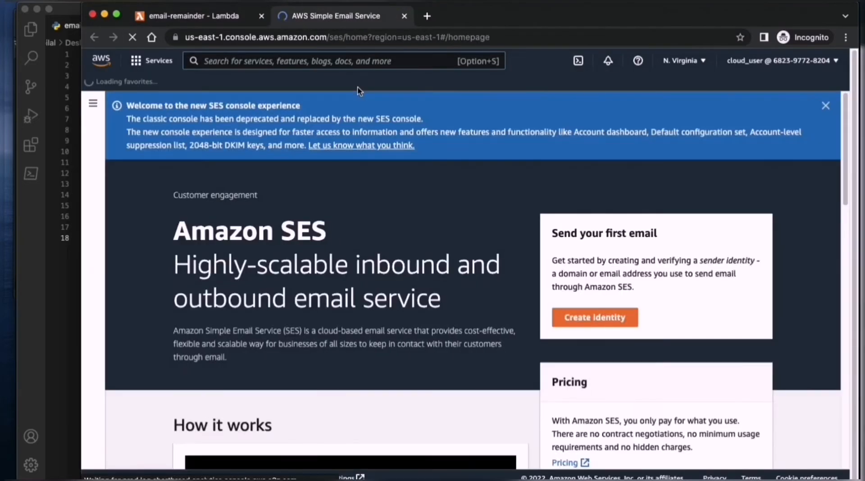
scroll(371, 326, down, 10)
scroll(371, 326, up, 10)
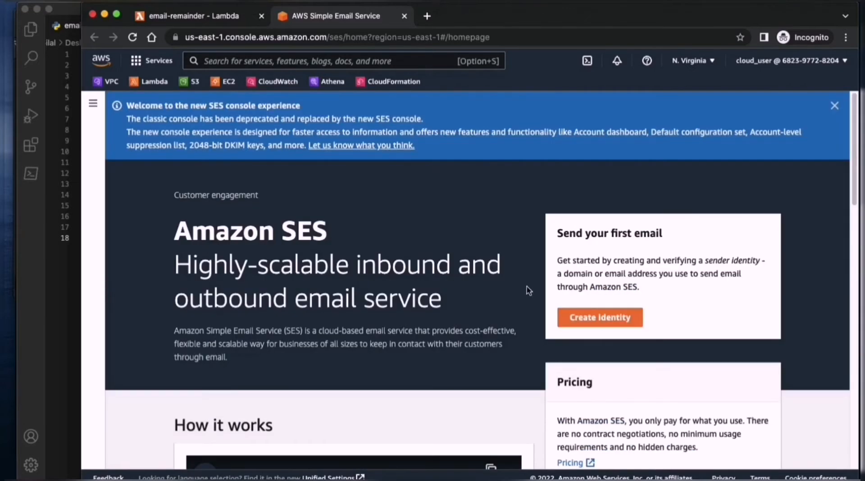
click(592, 320)
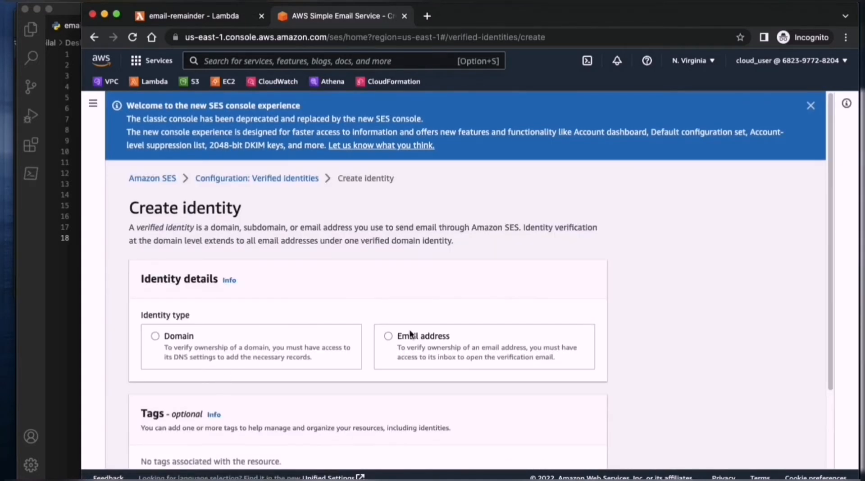
click(439, 341)
scroll(362, 330, down, 3)
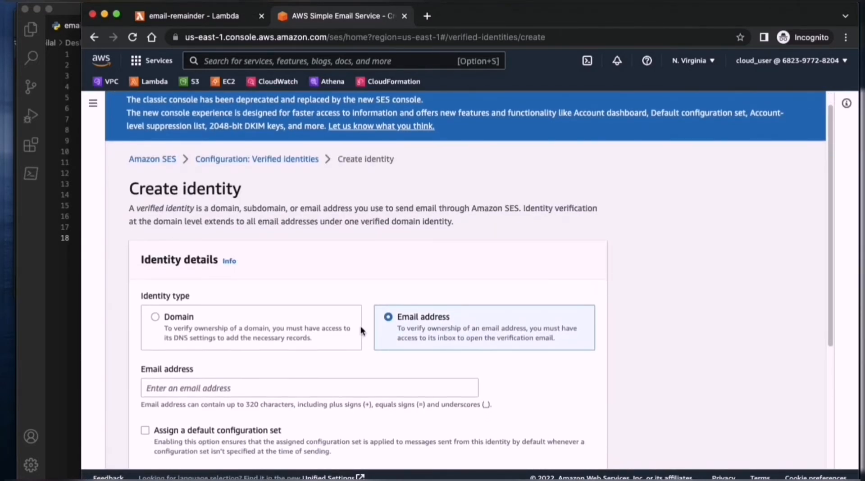
- Enter the sender's Gmail address as the email address of the new identity
click(271, 287)
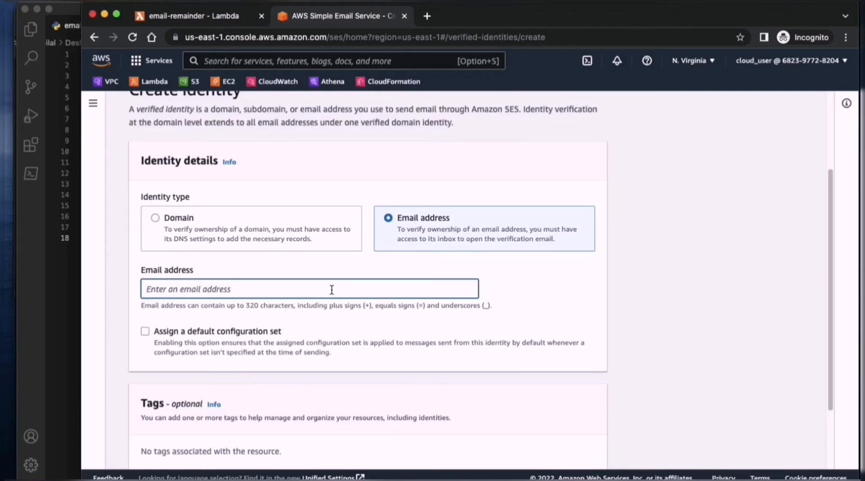
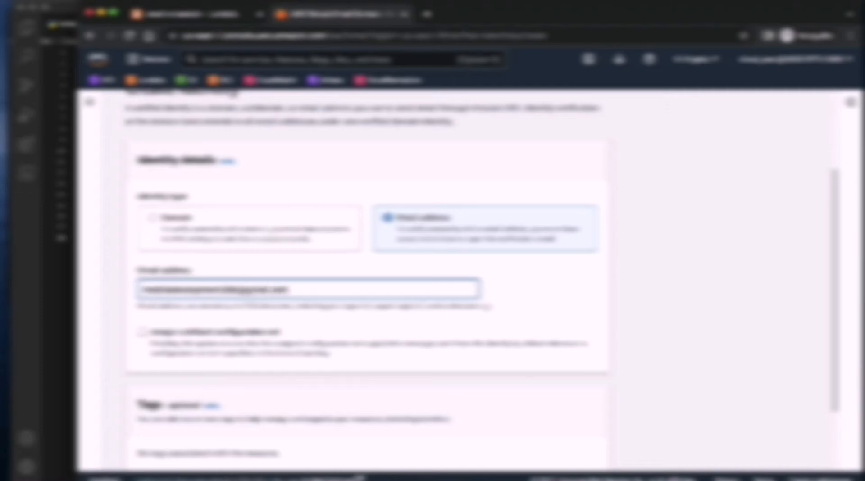
click(167, 333)
scroll(169, 338, down, 2)
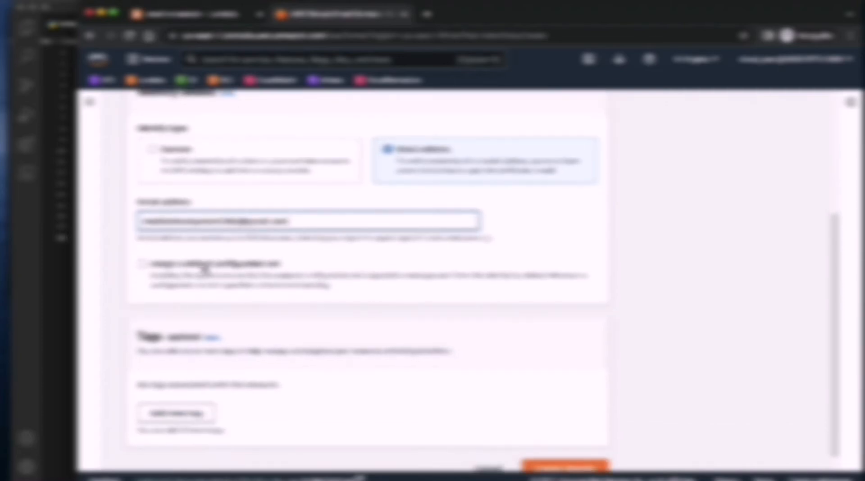
click(279, 330)
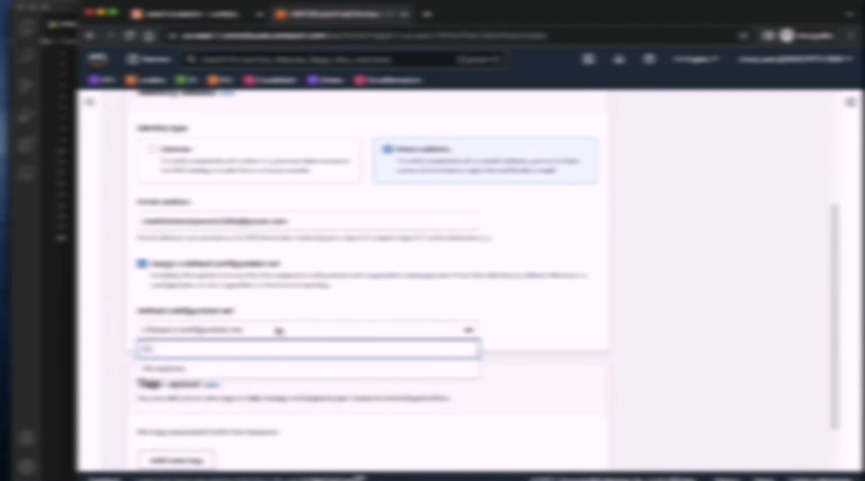
click(279, 330)
click(185, 265)
- Create the email identity without a default configuration set and check its identity status
scroll(403, 467, down, 1)
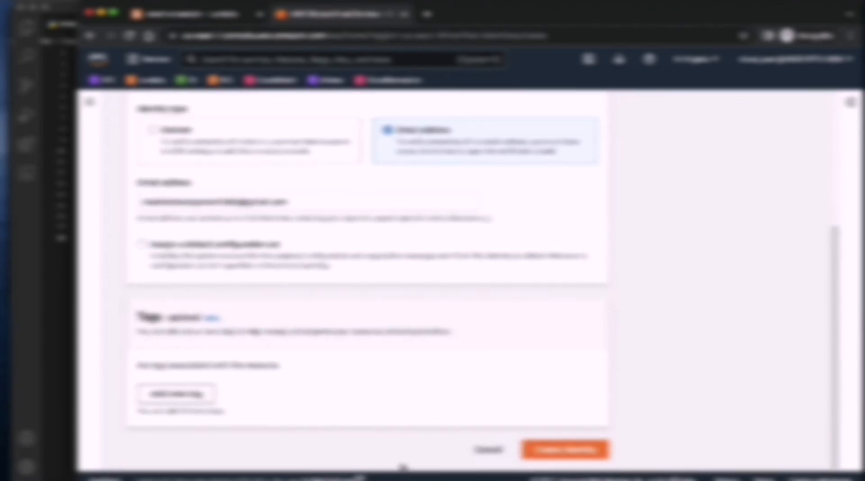
click(577, 449)
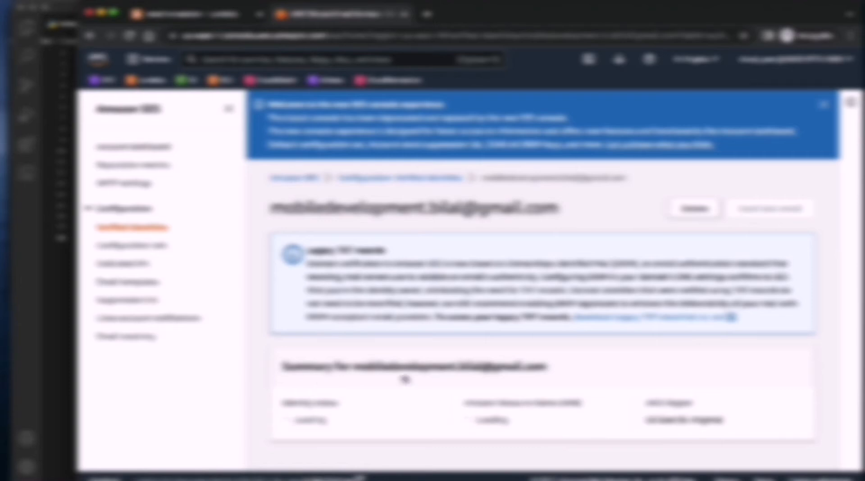
scroll(405, 379, down, 2)
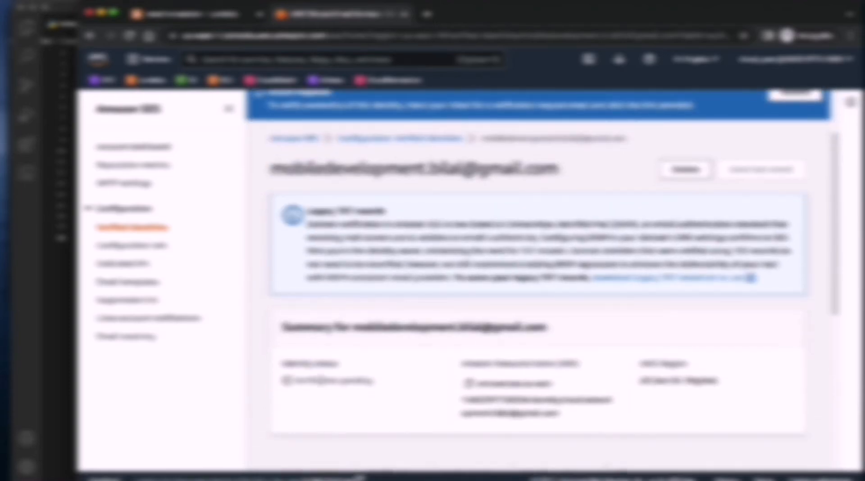
drag(298, 379, 377, 383)
click(385, 385)
drag(271, 173, 559, 171)
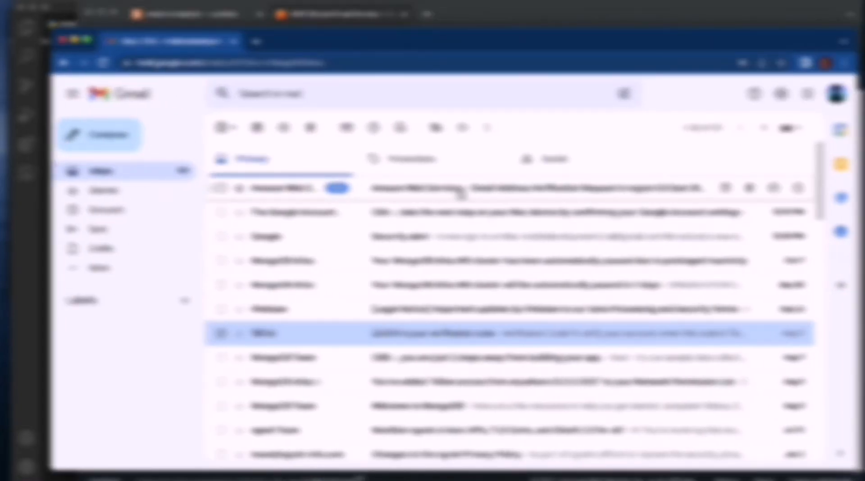
- Open the Amazon Web Services verification request in the Gmail inbox, follow its verification link, and put the browser window away
click(462, 192)
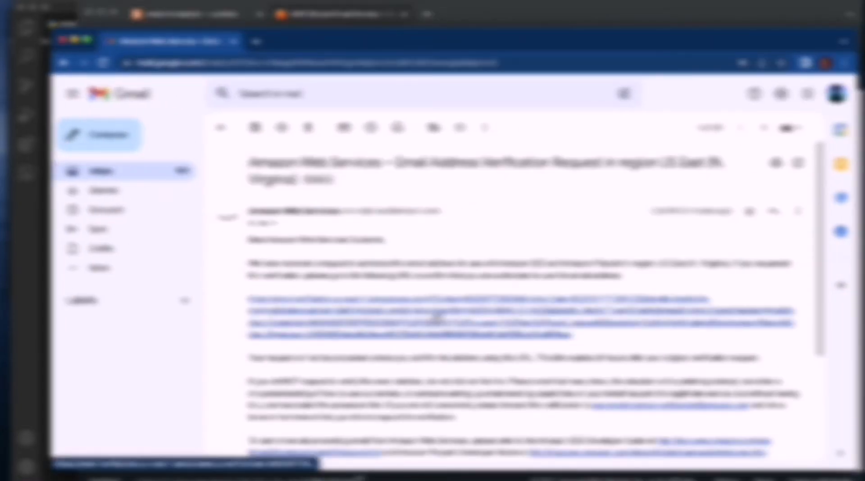
click(437, 319)
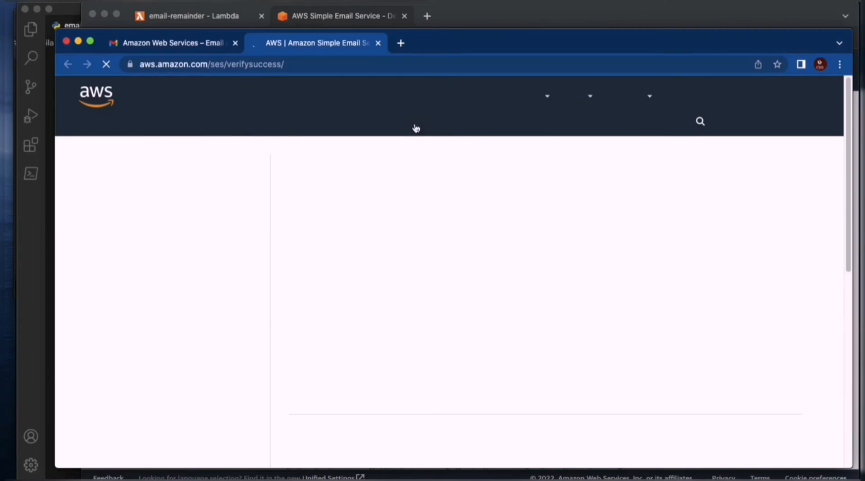
click(720, 402)
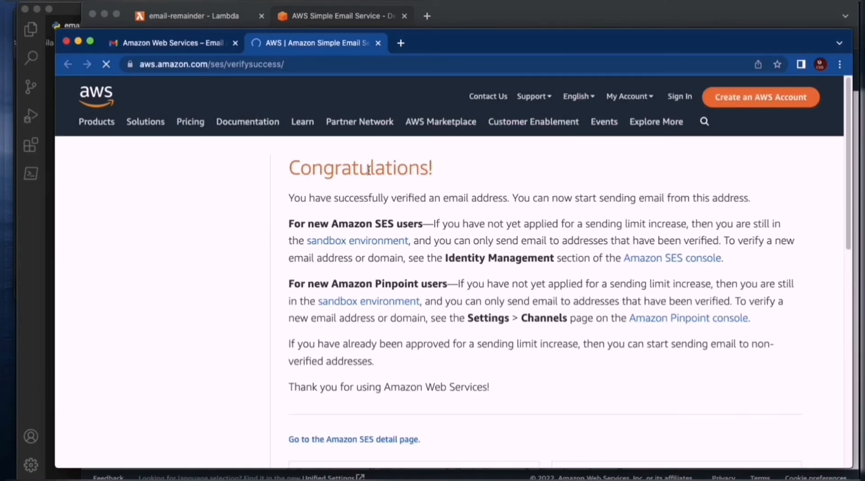
drag(299, 166, 502, 406)
click(489, 342)
click(79, 42)
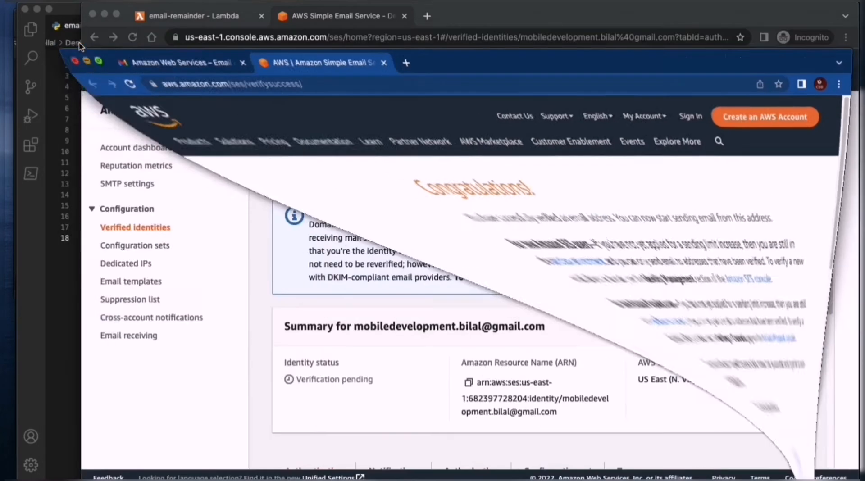
- Reload the identity's page in the SES console and check its identity status
click(582, 183)
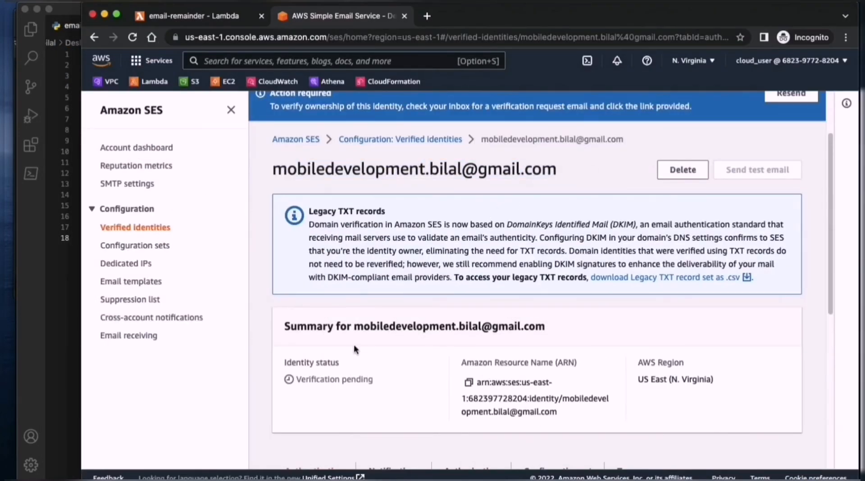
key(super+r)
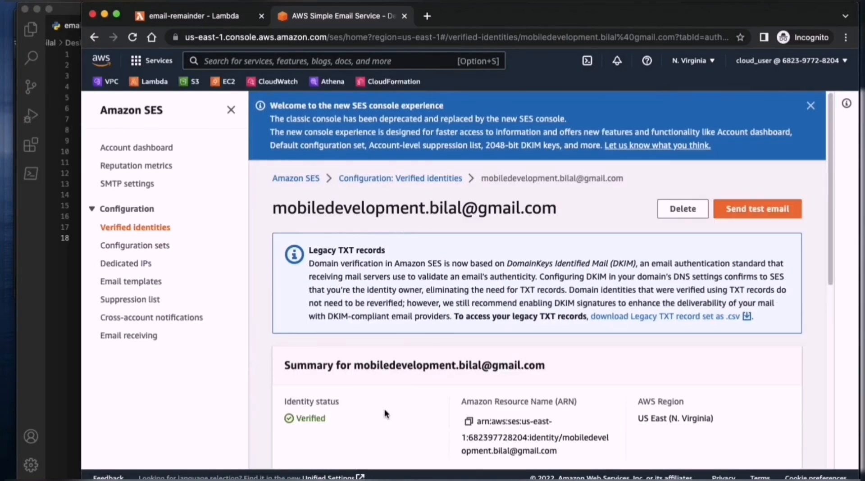
scroll(384, 409, down, 5)
drag(298, 195, 357, 195)
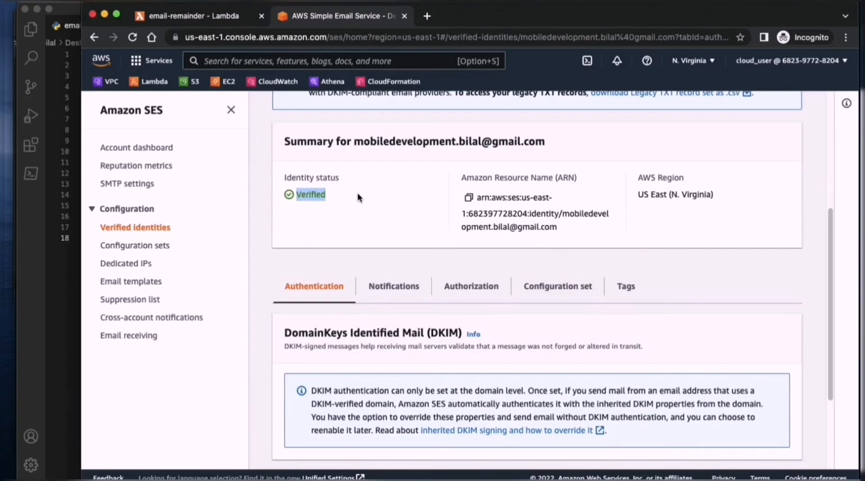
click(358, 209)
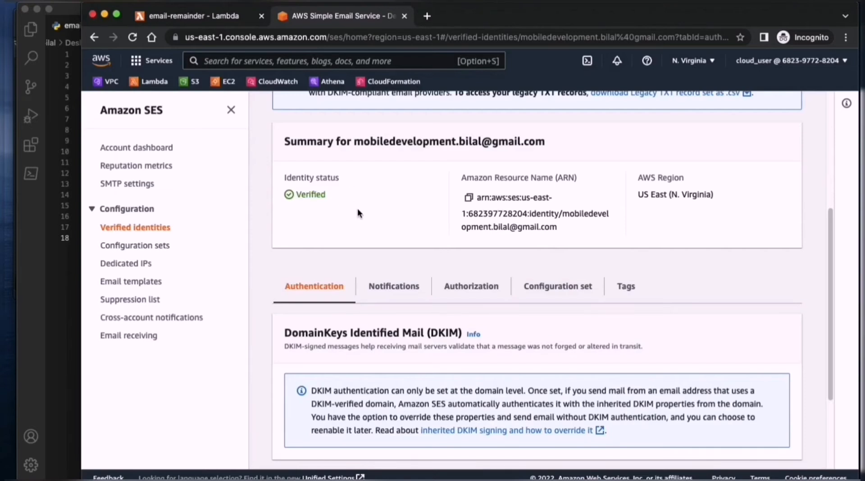
- Replace the YOUR_SES_VERIFIED_EMAIL placeholder in the email-remainder function's code with the Amazon Resource Name copied from the SES identity
click(469, 199)
click(180, 17)
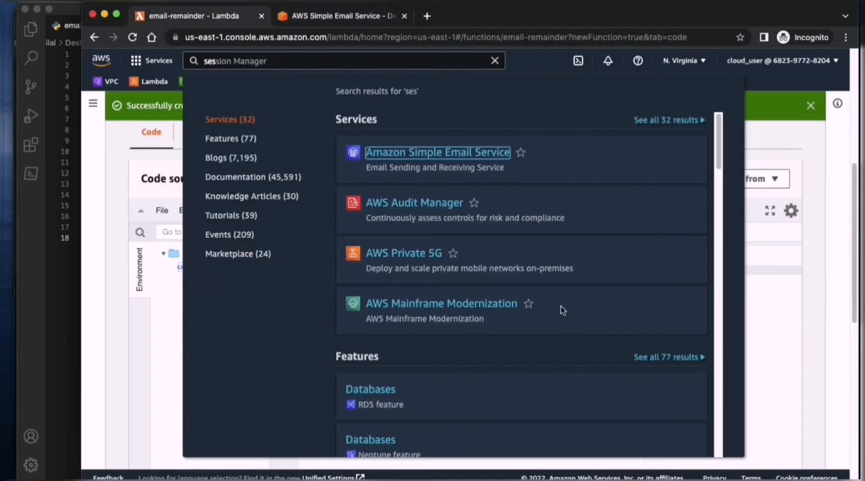
click(460, 70)
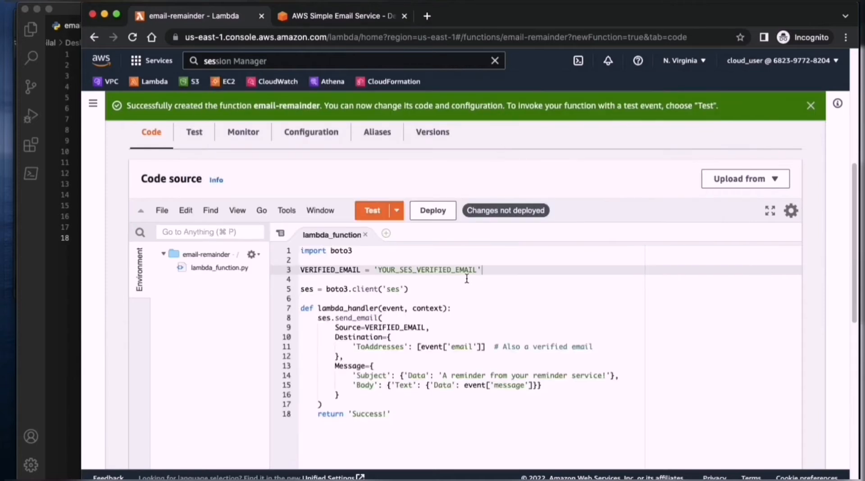
drag(479, 269, 379, 270)
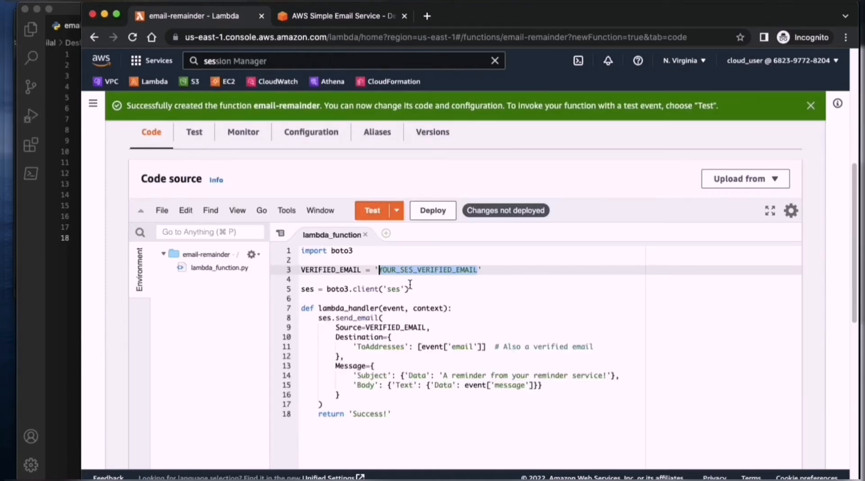
key(BackSpace)
key(super+v)
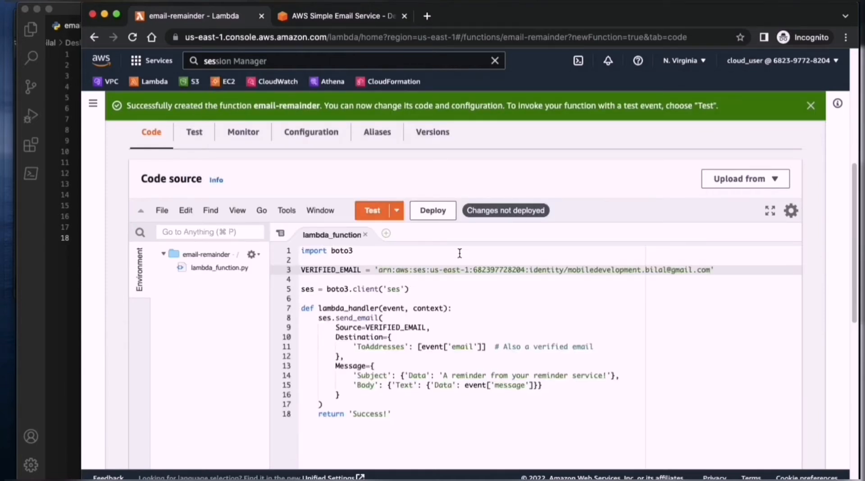
- Deploy the edited code of the email-remainder function
click(565, 346)
scroll(603, 327, down, 2)
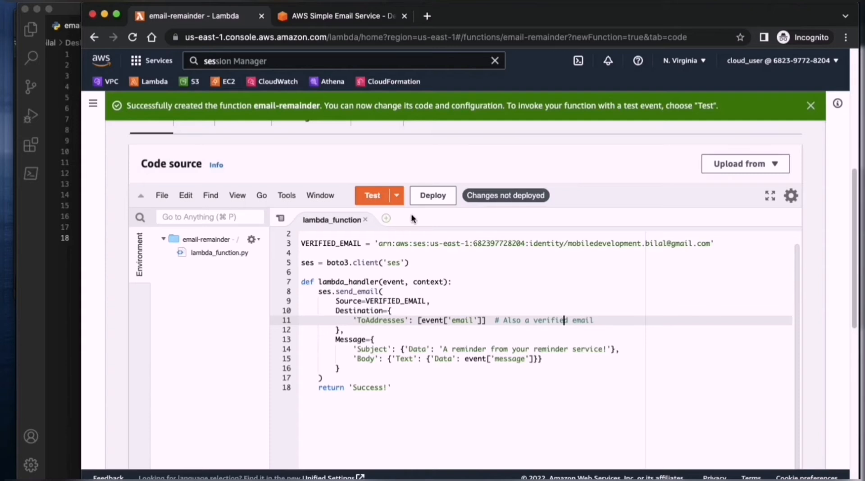
click(424, 196)
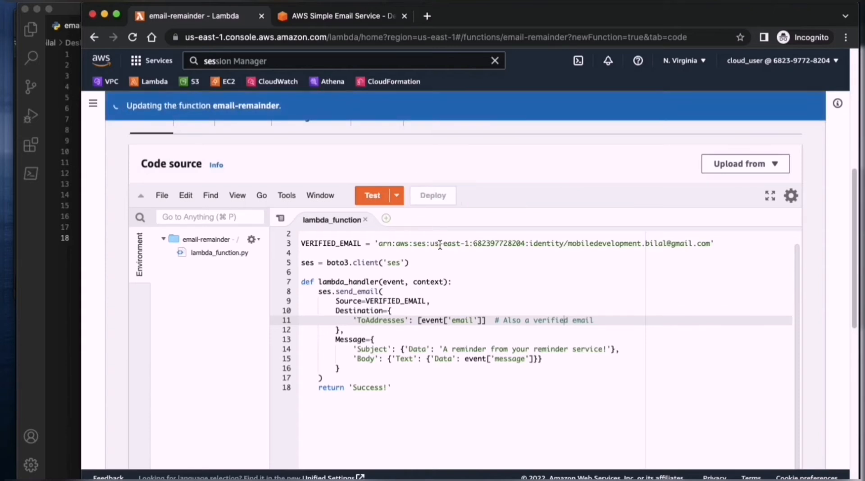
scroll(451, 248, up, 5)
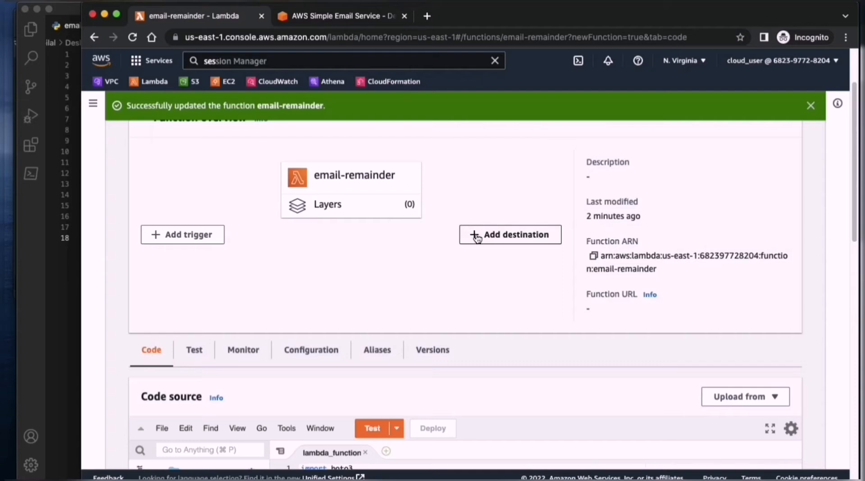
- Close the Visual Studio Code window and consult the steps note behind the browser for the next task
click(25, 10)
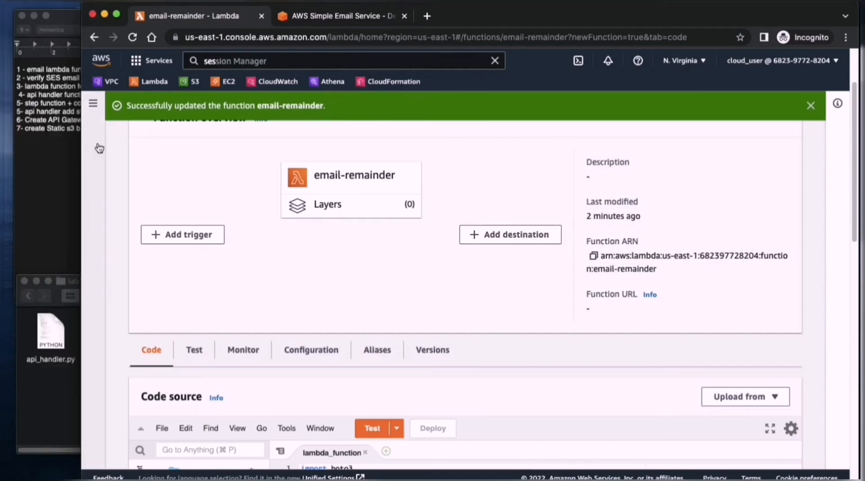
click(56, 186)
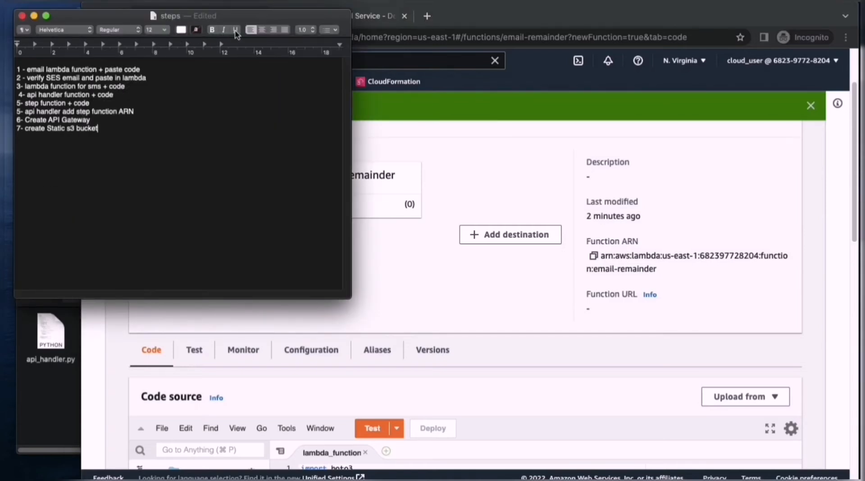
drag(252, 20, 240, 22)
click(532, 6)
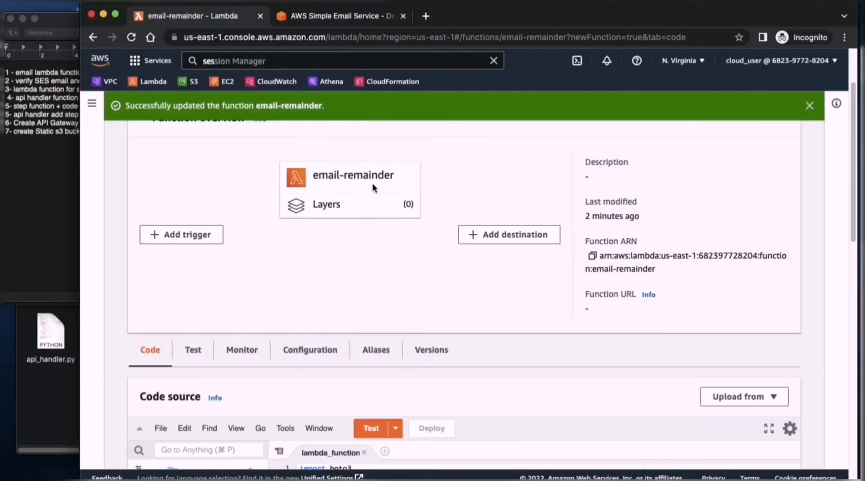
- Start a new Lambda function from scratch, naming it sms and choosing the Python 3.9 runtime
scroll(383, 185, up, 2)
click(183, 139)
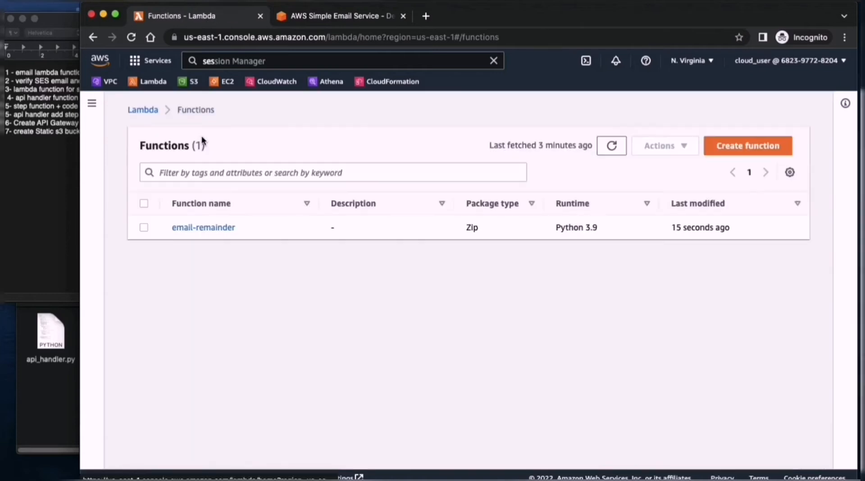
click(748, 145)
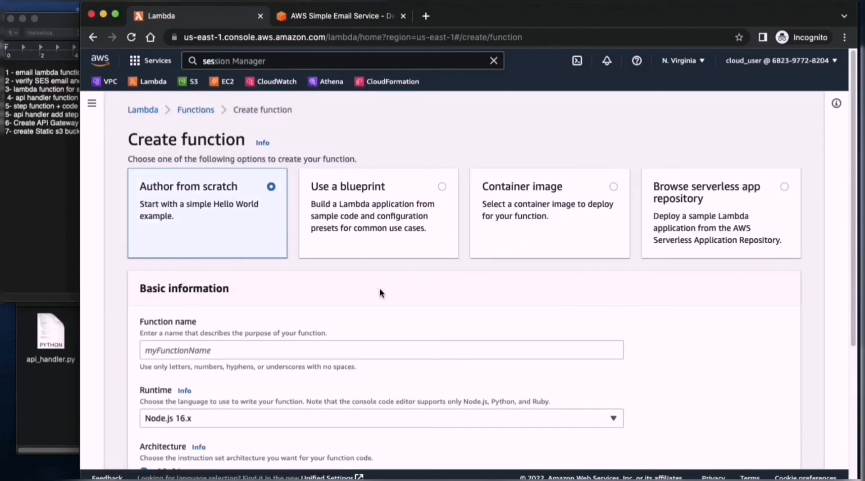
click(386, 350)
text(sms)
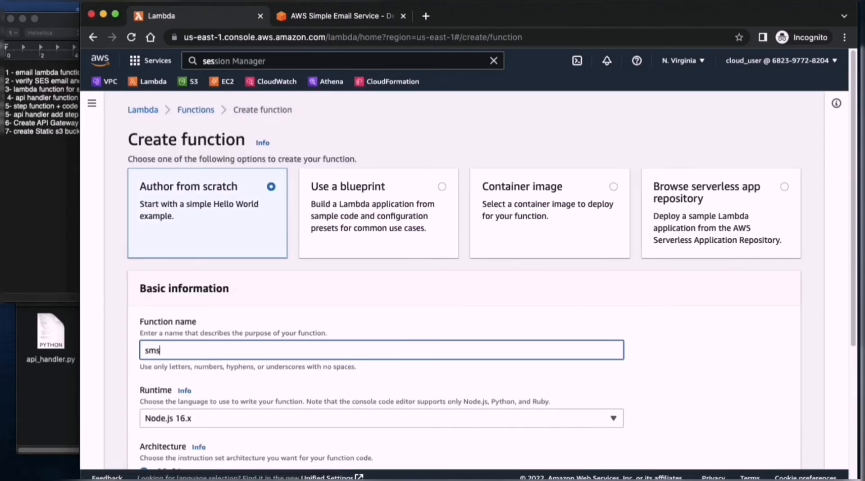
scroll(390, 342, down, 5)
click(266, 215)
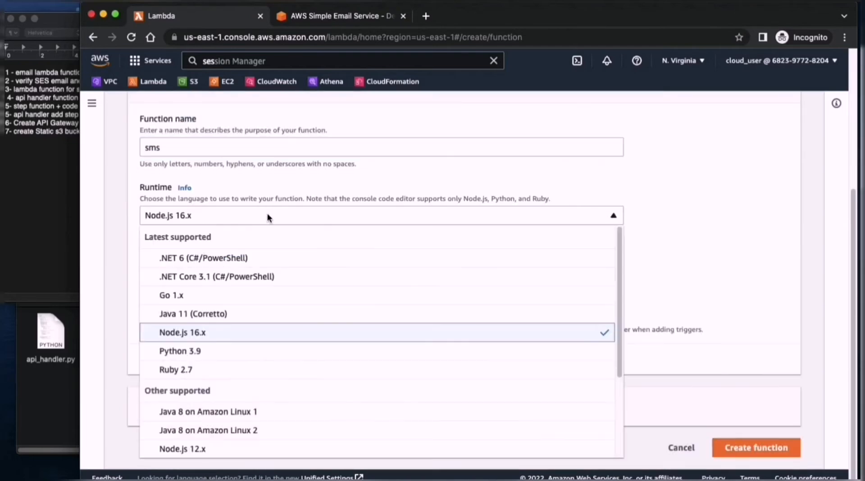
click(212, 350)
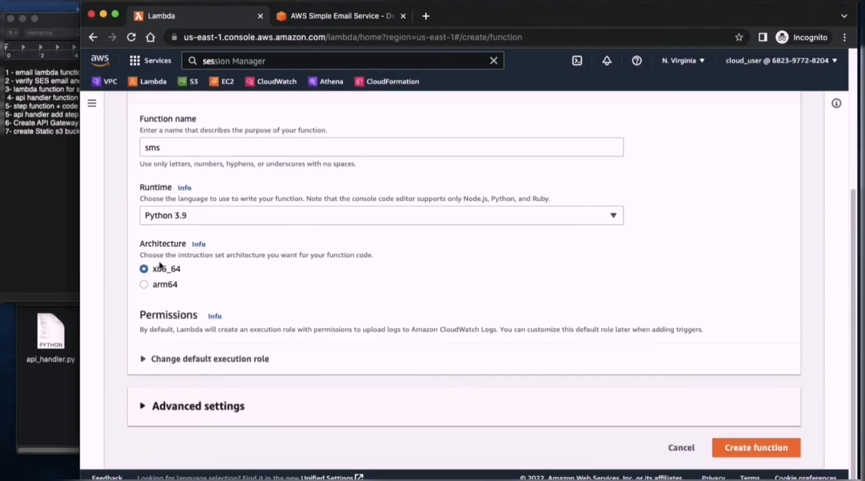
- Assign the existing LambdaRuntimeRole as the sms function's execution role and create the function
click(208, 365)
click(205, 292)
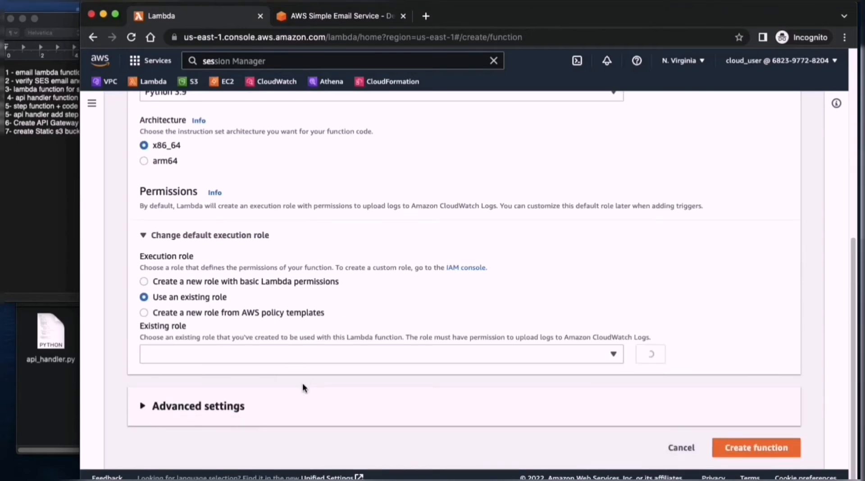
click(229, 352)
click(210, 393)
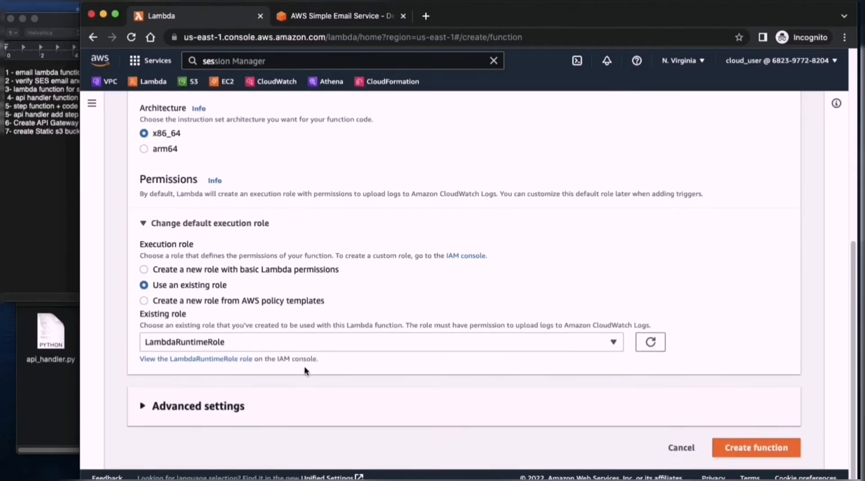
click(226, 413)
scroll(339, 378, down, 5)
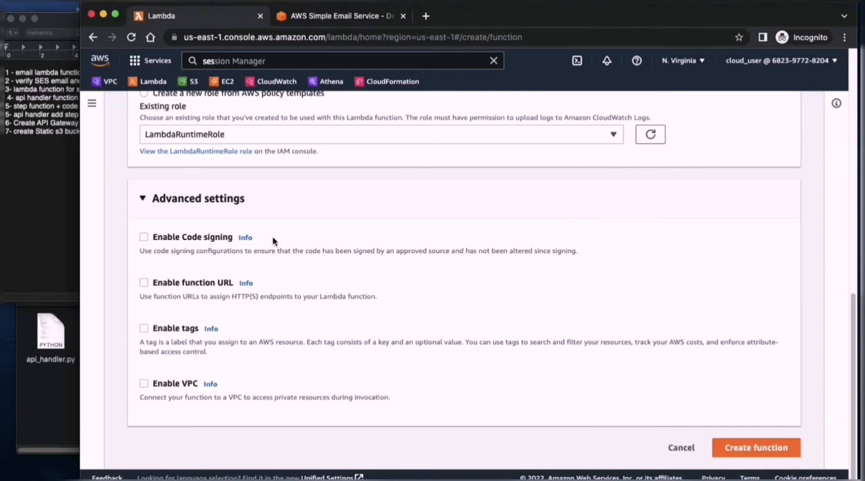
click(749, 443)
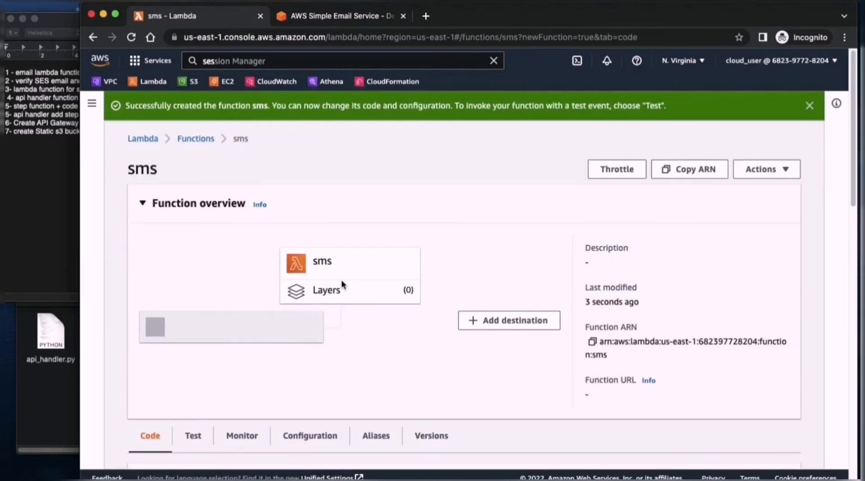
- Find sms_reminder.py in the lab folder in Finder and open it in Visual Studio Code
scroll(161, 329, down, 5)
click(63, 398)
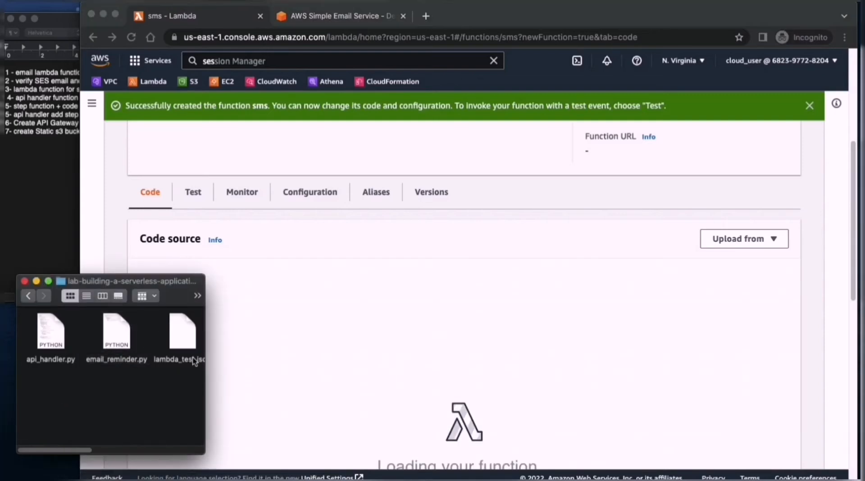
drag(205, 391, 287, 390)
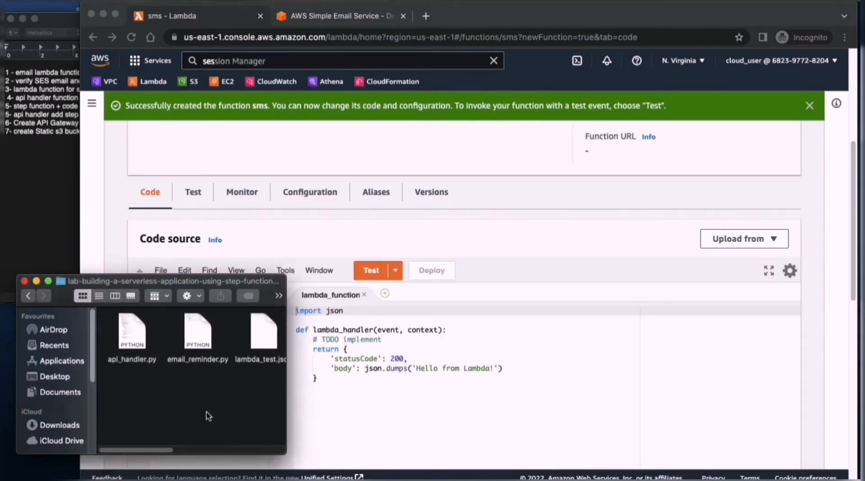
drag(146, 450, 209, 451)
right_click(222, 325)
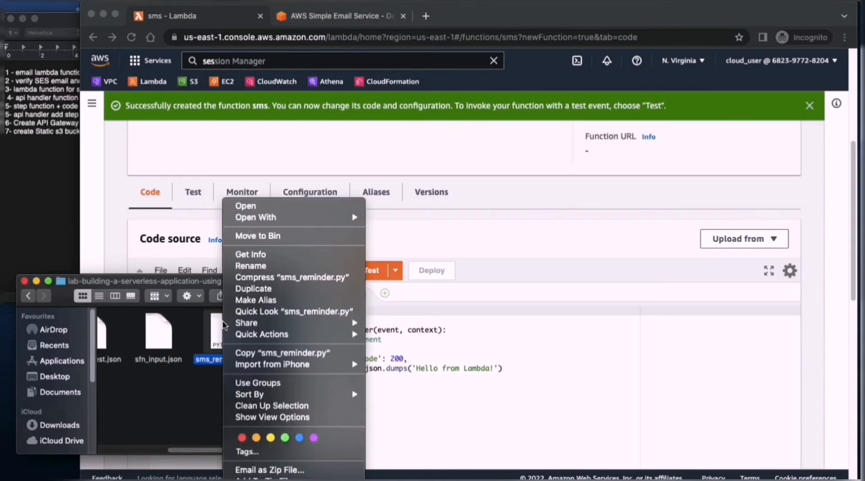
mouse_move(305, 217)
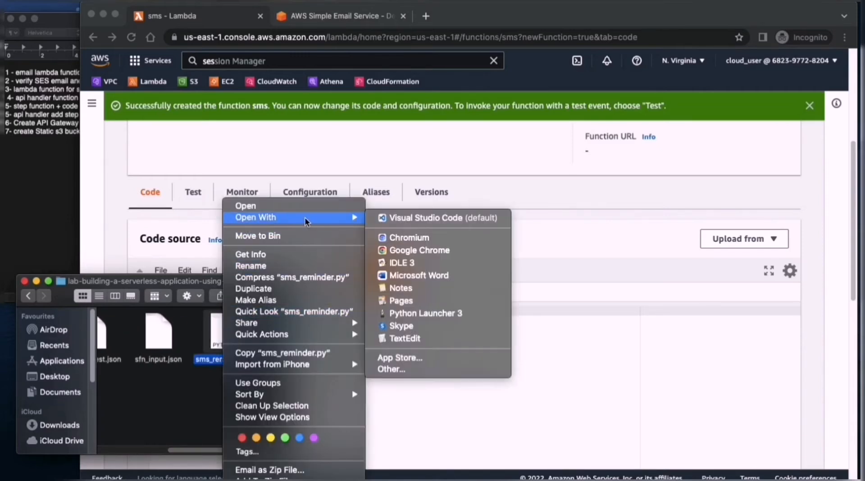
click(414, 218)
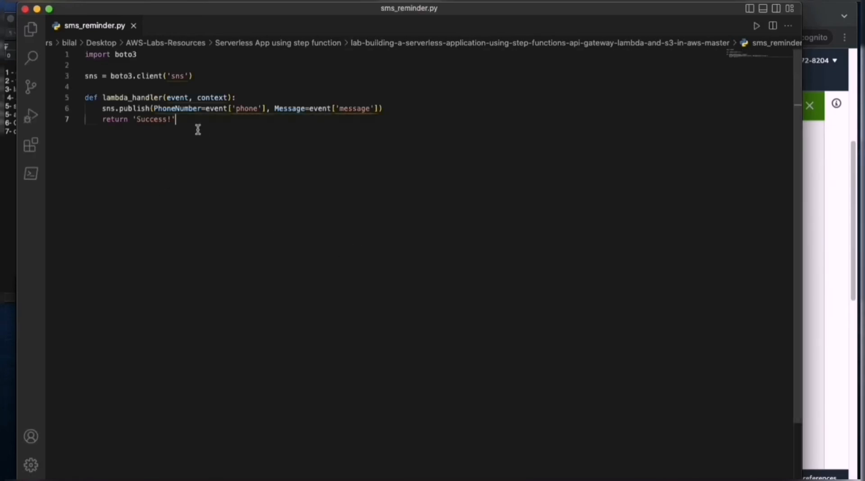
- Replace the sms function's default code with the full code of sms_reminder.py and deploy it
drag(197, 129, 83, 52)
key(super+c)
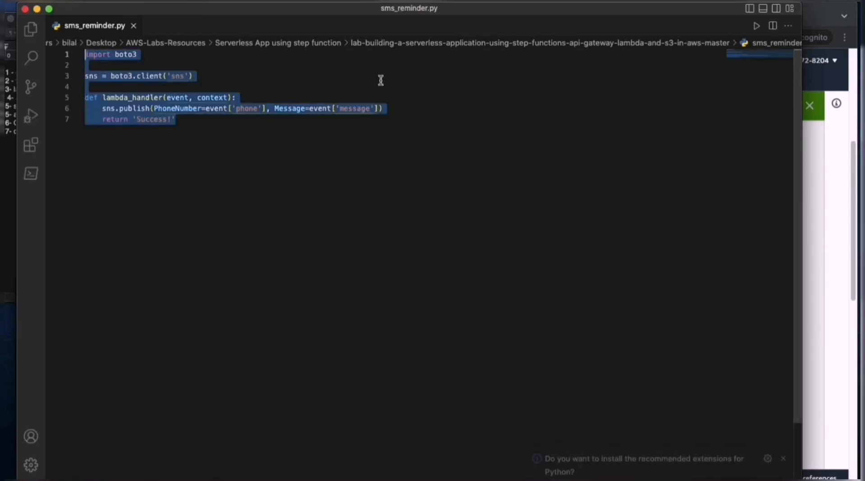
click(827, 18)
drag(371, 394, 296, 310)
key(super+v)
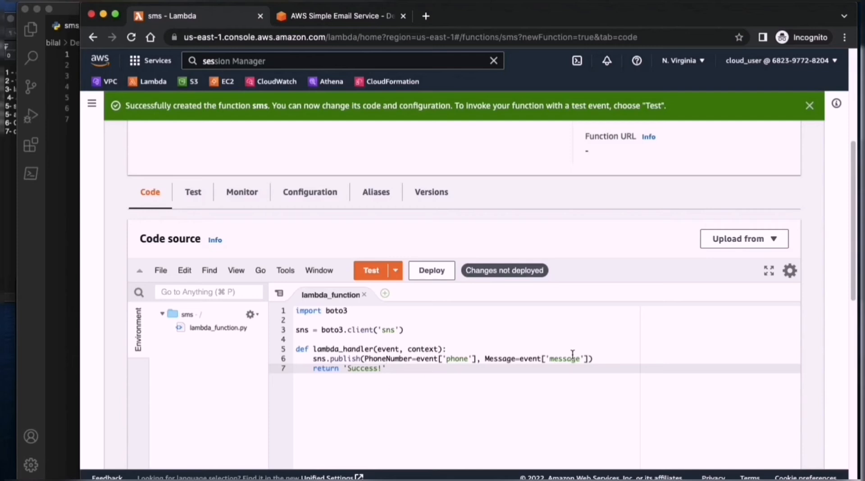
click(433, 271)
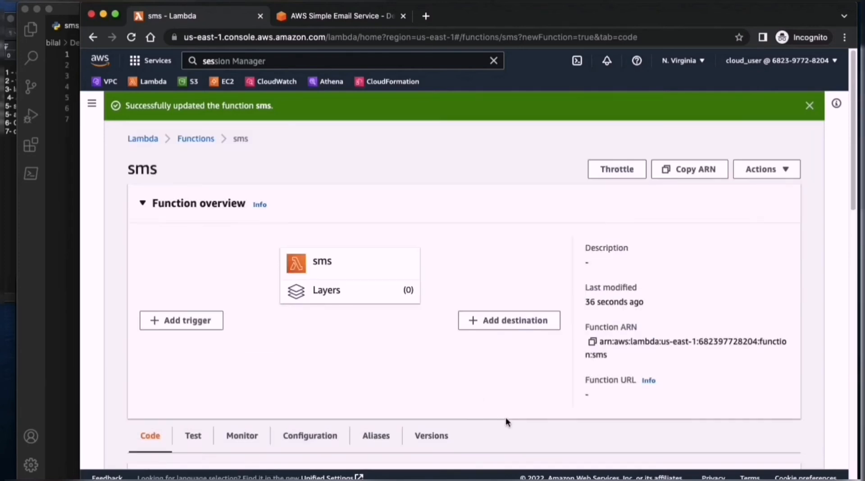
- Close the sms_reminder.py editor window and check the steps note for the task following the SMS function
click(25, 8)
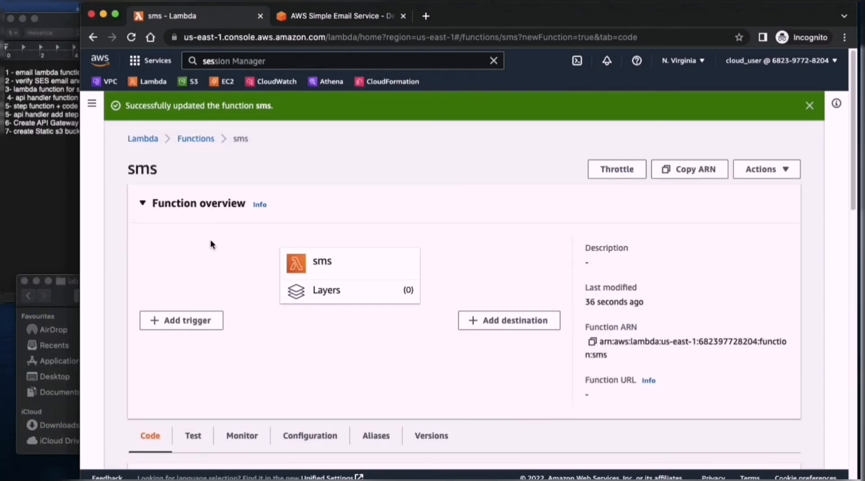
click(5, 175)
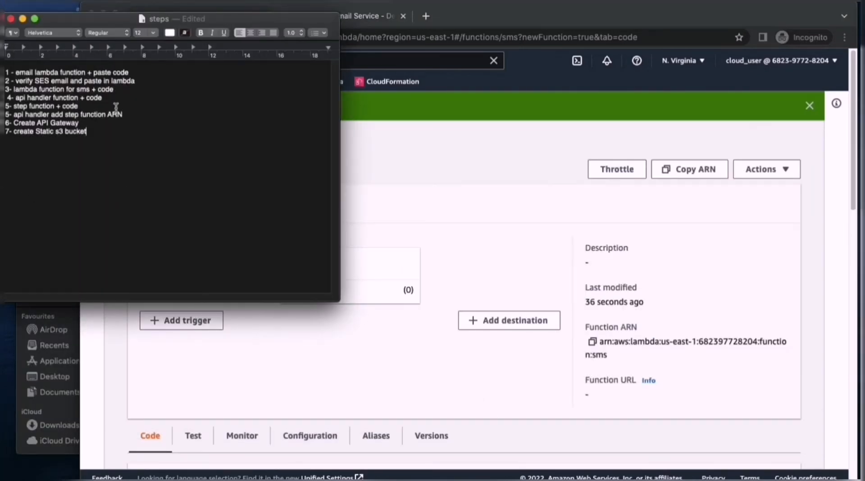
drag(80, 106, 18, 100)
click(133, 99)
click(394, 158)
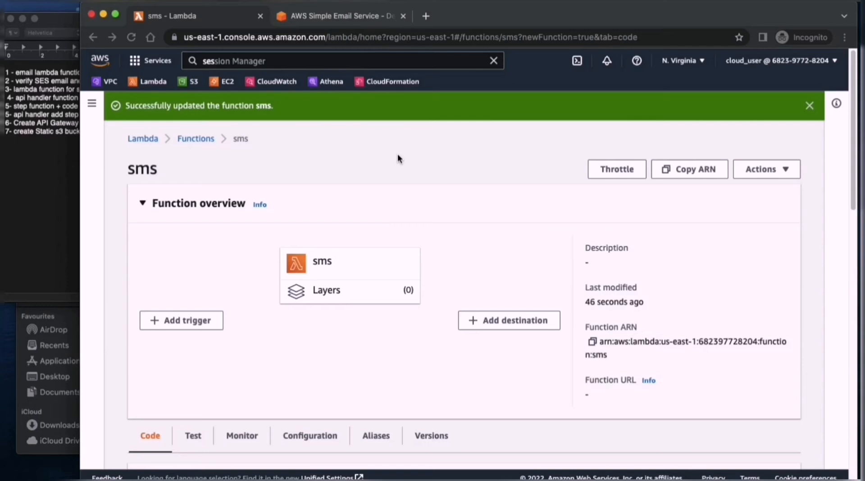
- Start another Lambda function from scratch, naming it api-handler and choosing the Python 3.9 runtime
click(193, 139)
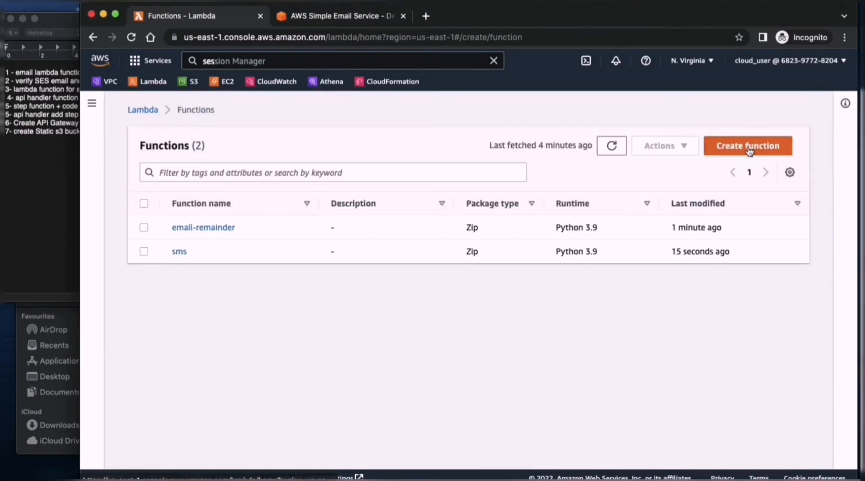
click(748, 146)
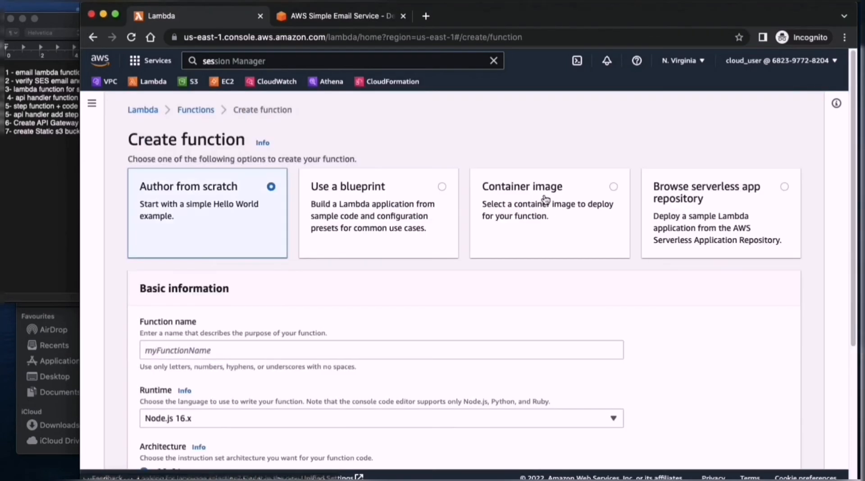
click(254, 349)
text(api-hand)
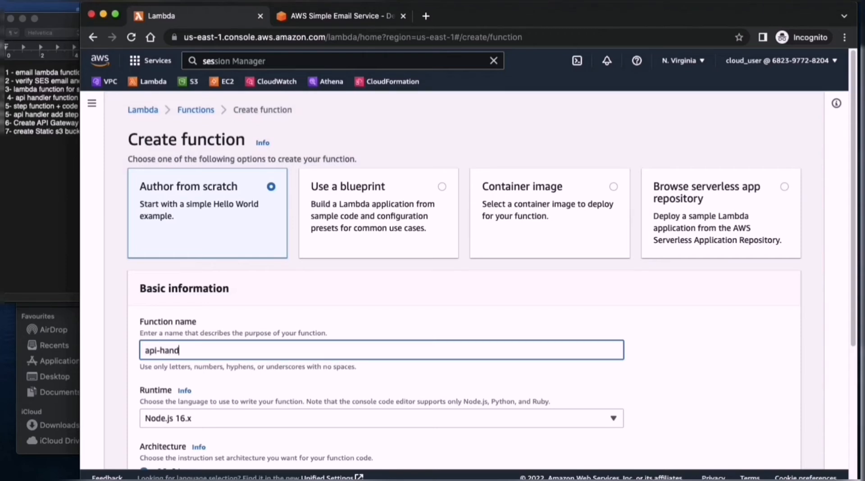
text(ler)
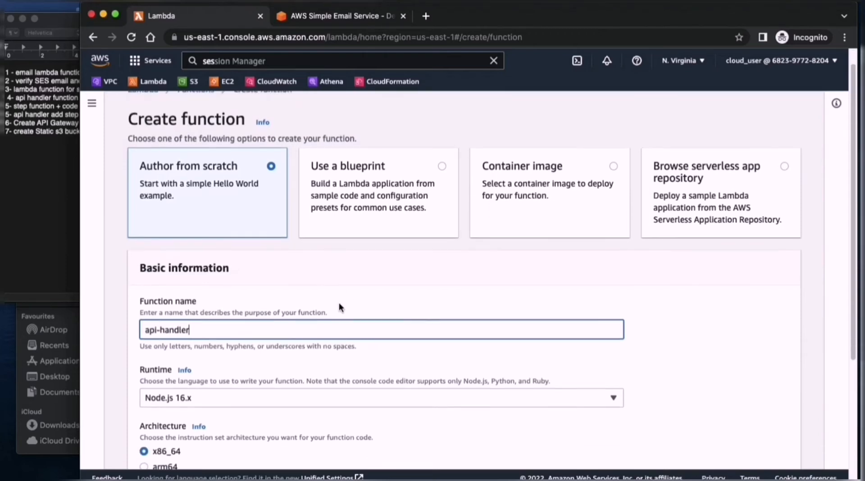
scroll(339, 302, down, 5)
click(228, 302)
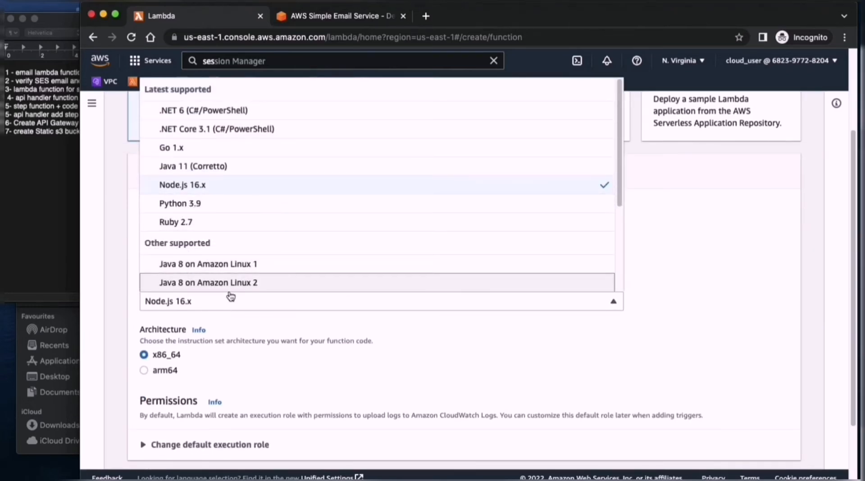
click(280, 359)
click(228, 301)
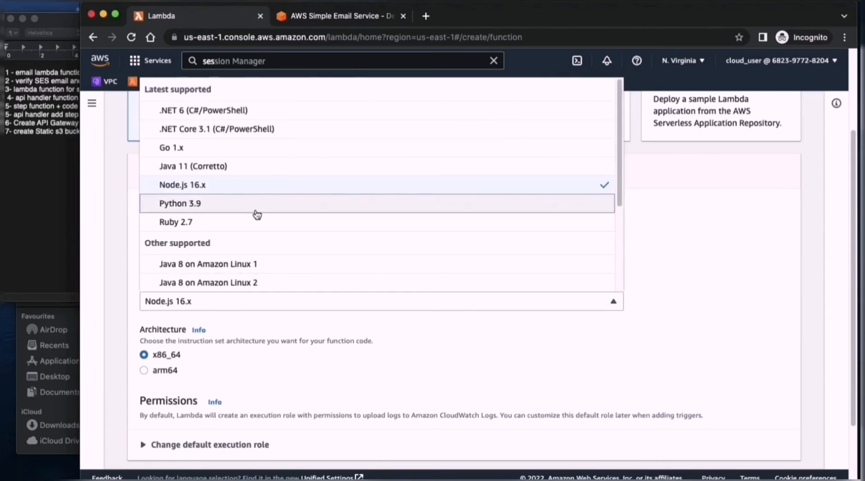
click(228, 205)
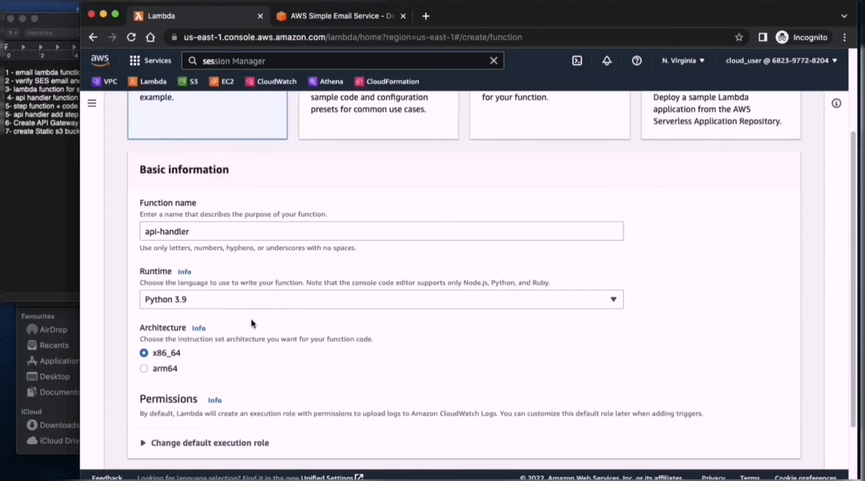
- Assign the existing LambdaRuntimeRole as the api-handler function's execution role and create the function
scroll(234, 336, down, 3)
click(178, 359)
scroll(251, 344, down, 4)
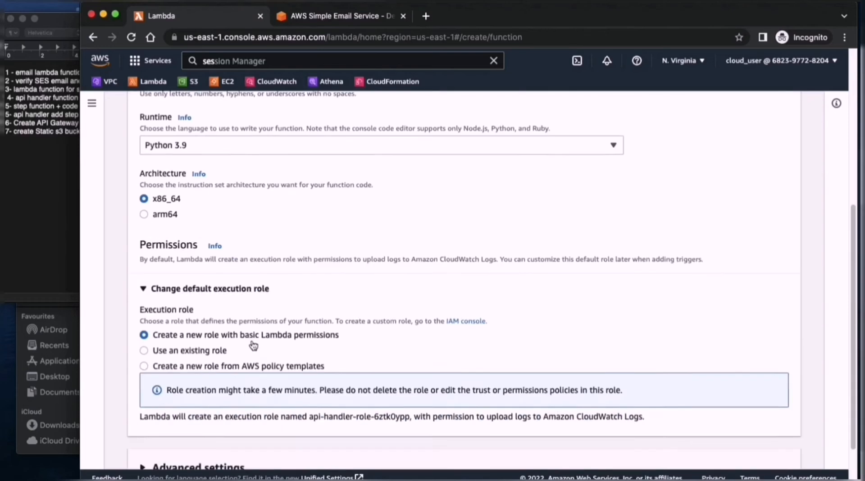
click(184, 296)
click(154, 354)
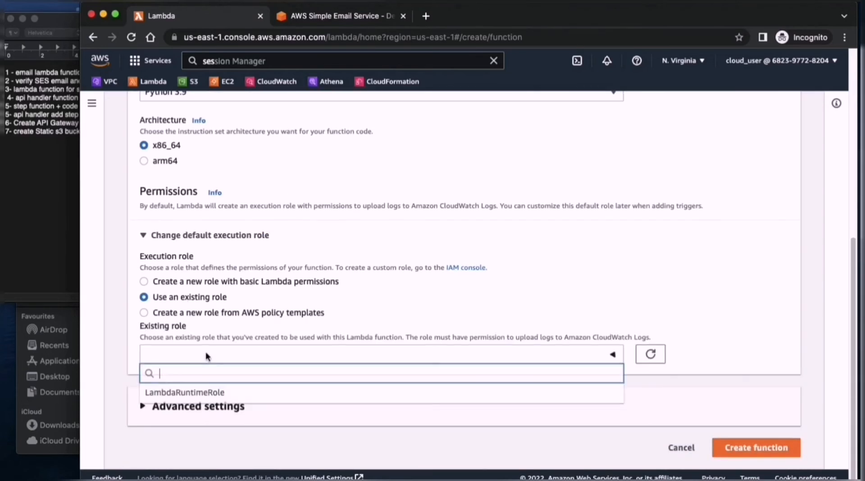
click(194, 392)
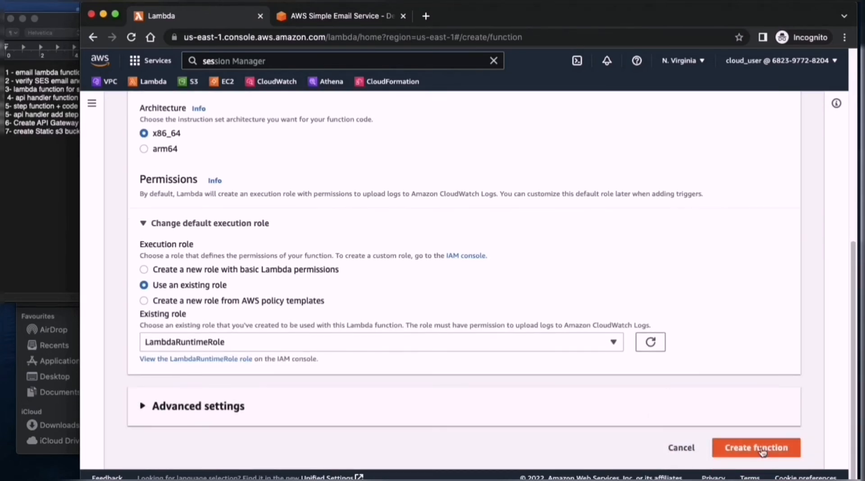
click(755, 449)
- Find api_handler.py in the lab folder in Finder and open it in Visual Studio Code
click(51, 386)
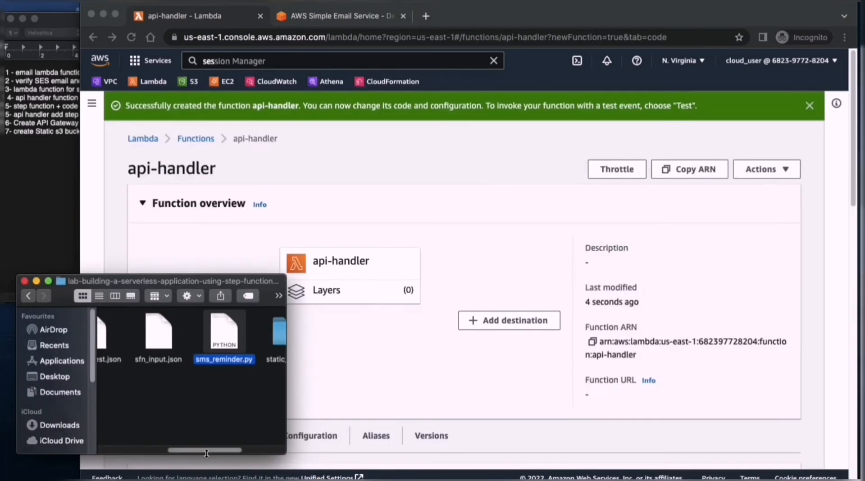
drag(203, 449, 135, 444)
click(133, 334)
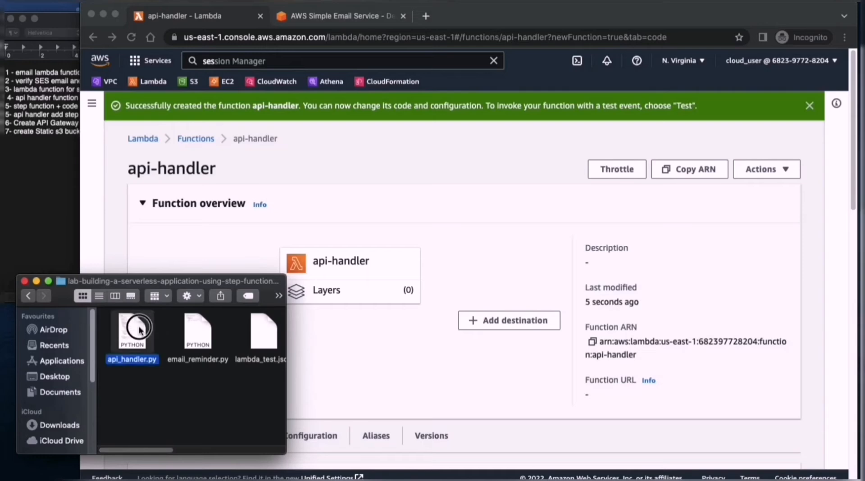
right_click(137, 334)
mouse_move(254, 221)
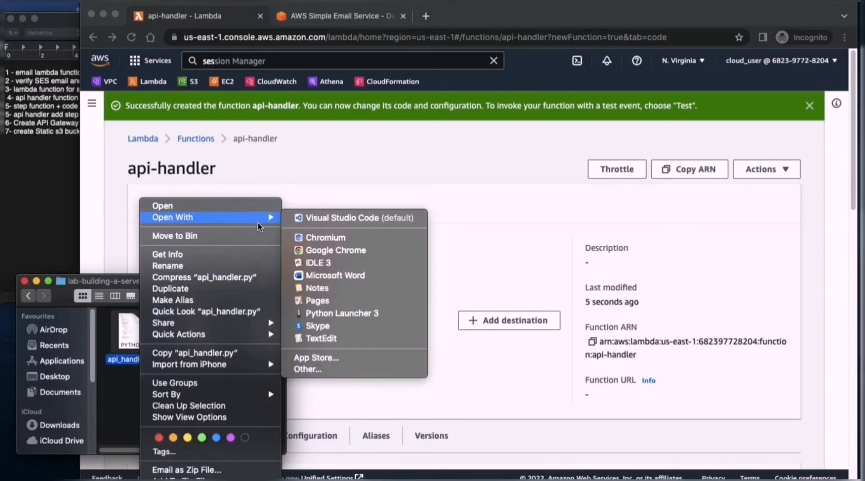
click(342, 219)
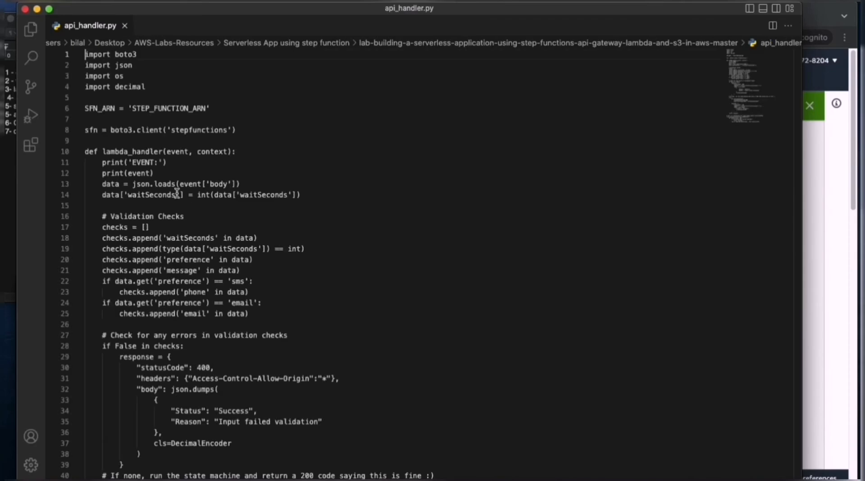
- Copy all the code from api_handler.py, close Visual Studio Code, and replace the api-handler function's default lambda_function code with it
key(super+a)
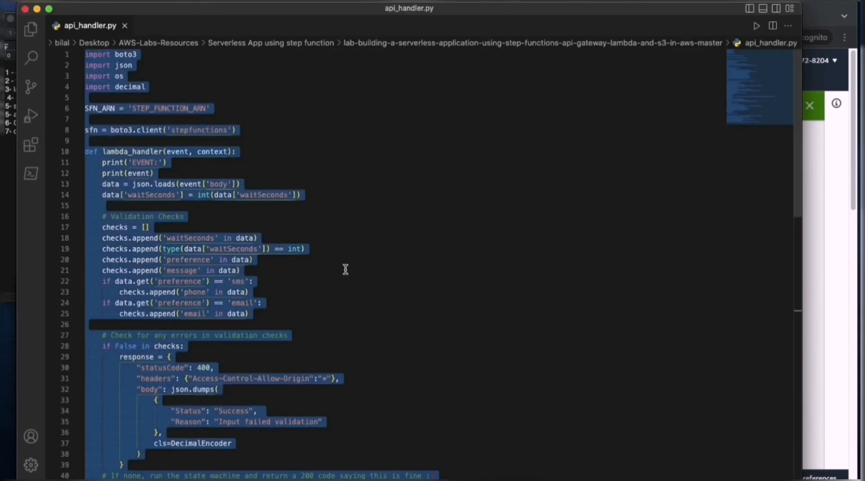
key(super+q)
click(445, 243)
scroll(433, 261, down, 13)
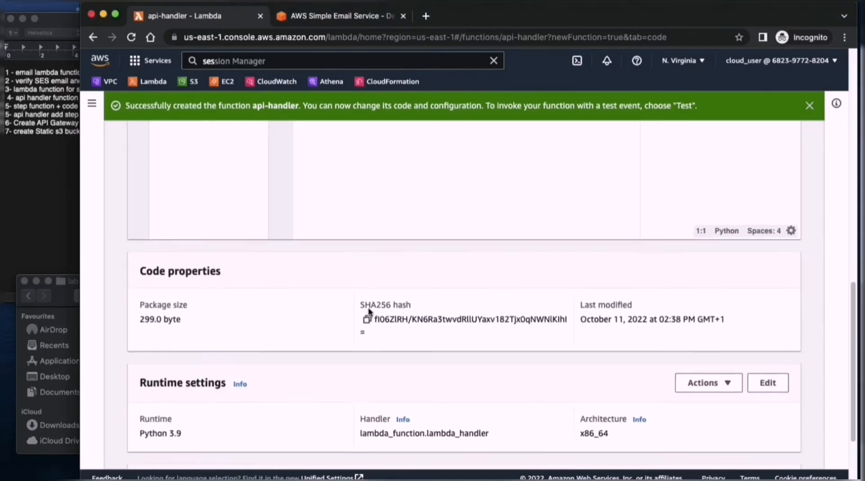
scroll(369, 307, down, 5)
scroll(318, 303, up, 10)
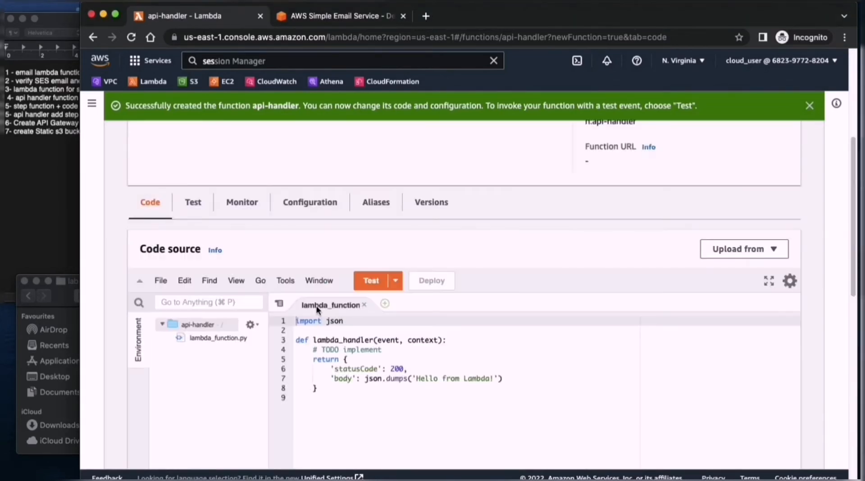
scroll(317, 305, down, 1)
drag(331, 373, 290, 282)
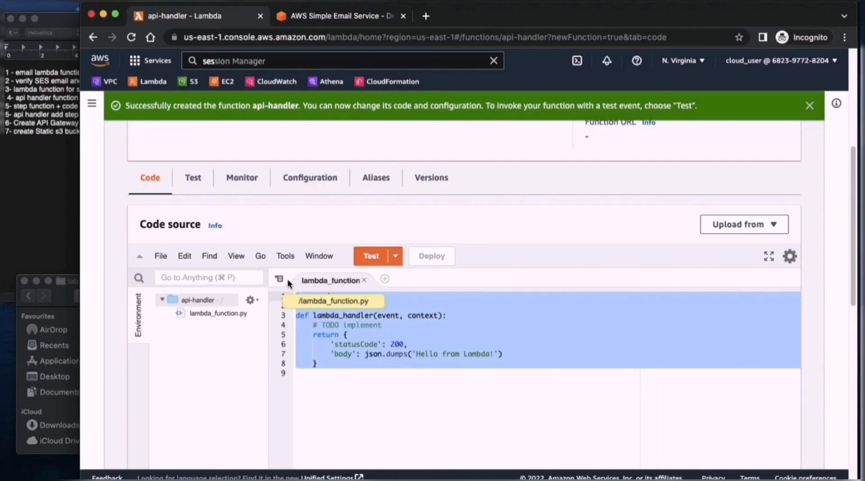
key(BackSpace)
key(super+v)
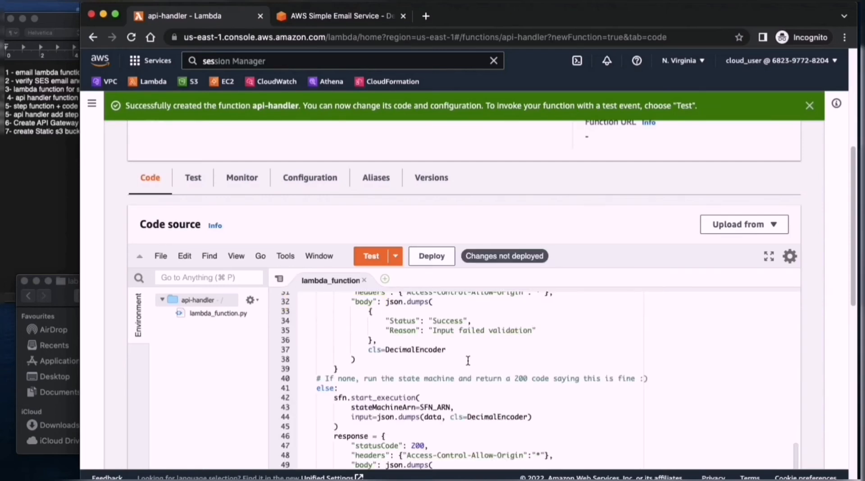
- Locate the STEP_FUNCTION_ARN placeholder in the api-handler code and deploy the function's changes
scroll(468, 360, up, 10)
drag(421, 345, 347, 345)
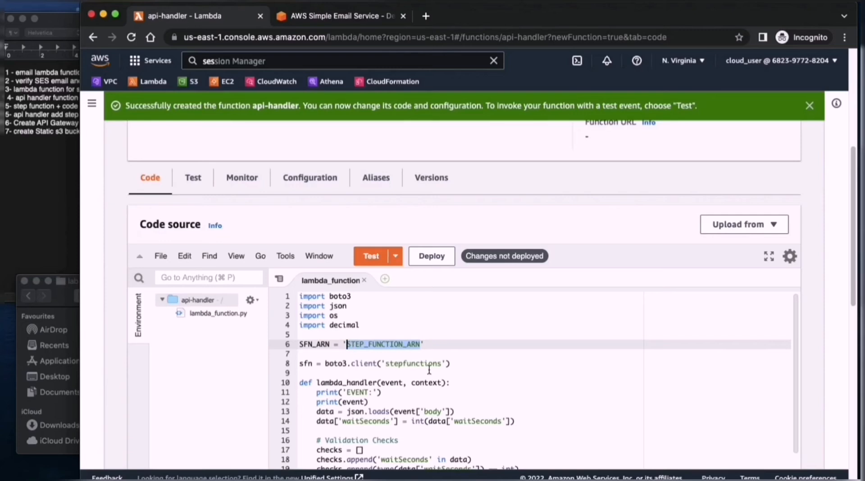
click(505, 351)
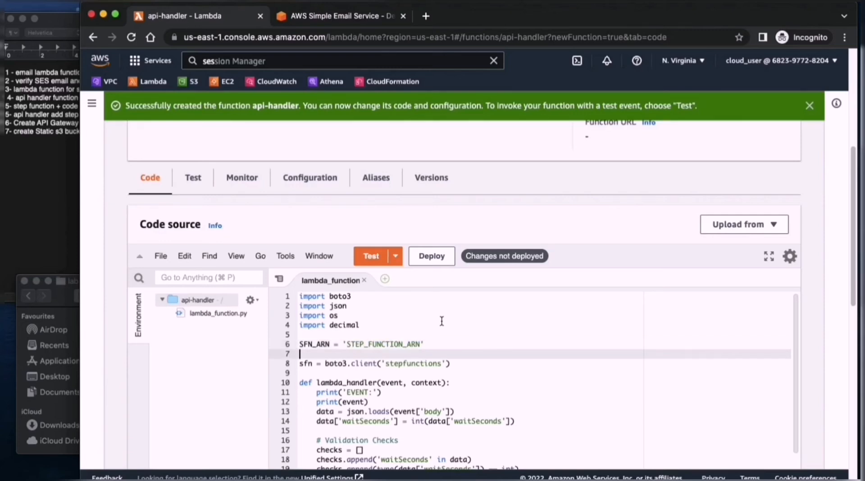
click(431, 255)
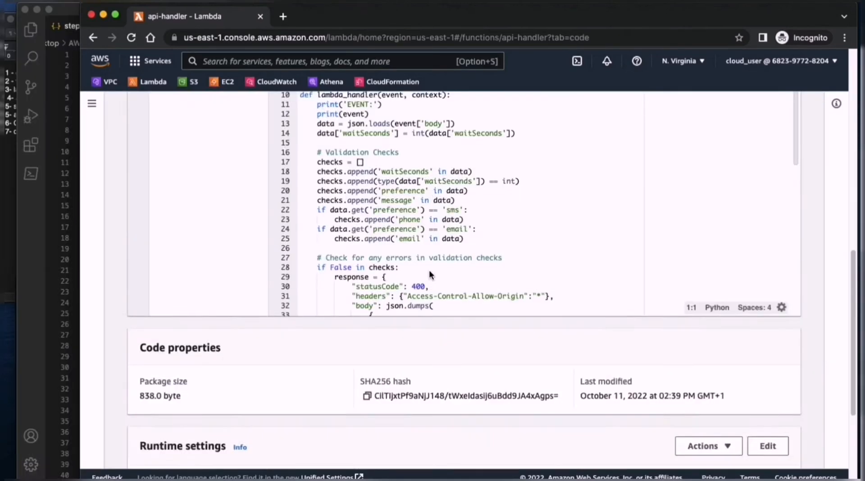
scroll(429, 269, up, 5)
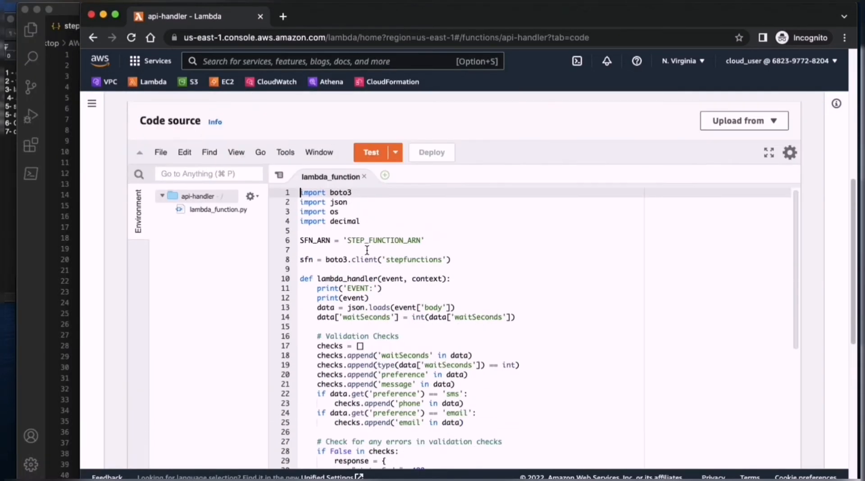
- Open the email-remainder function from the Lambda functions list and copy its function ARN
drag(348, 240, 422, 240)
scroll(416, 252, up, 5)
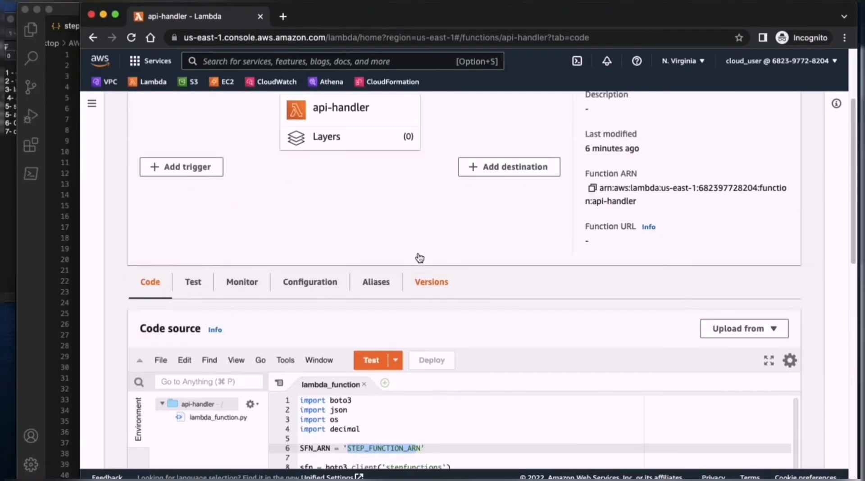
click(196, 110)
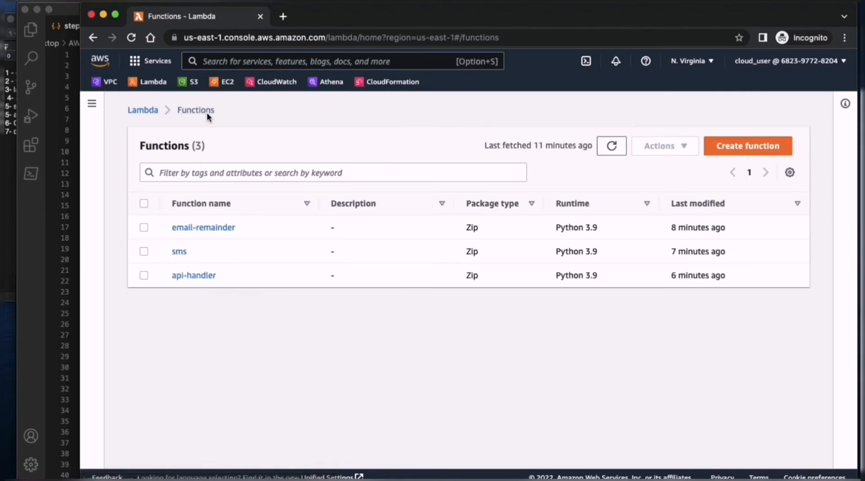
click(193, 227)
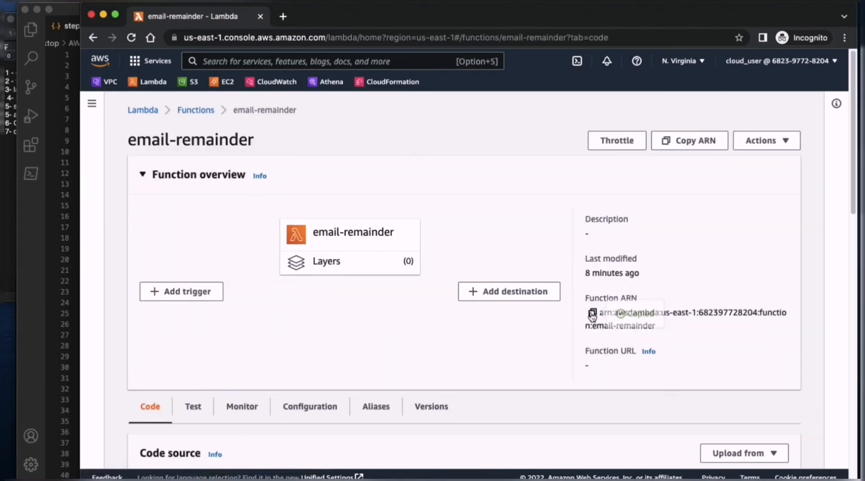
click(592, 314)
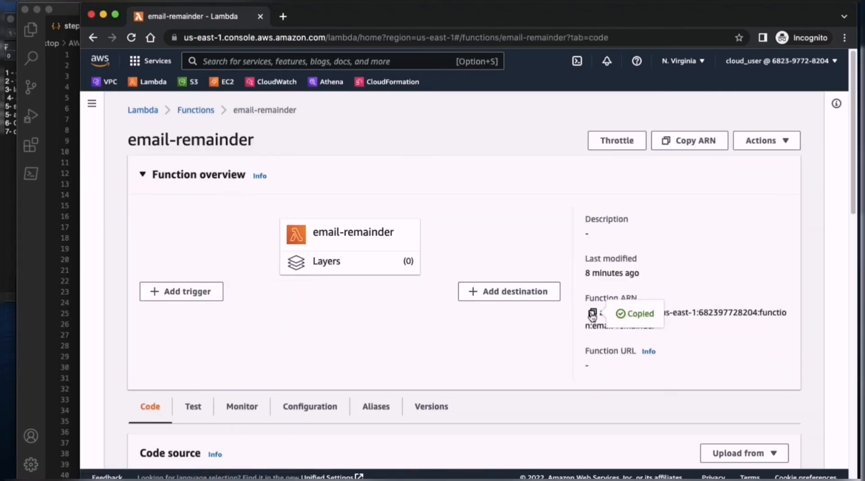
- Search the AWS services for "state", open Step Functions in a separate browser tab, and start its getting-started workflow
click(291, 61)
text(stat)
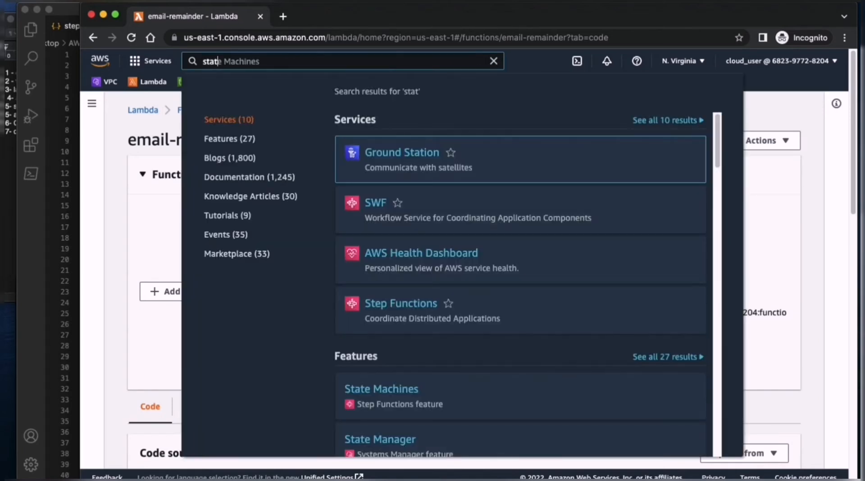
text(e)
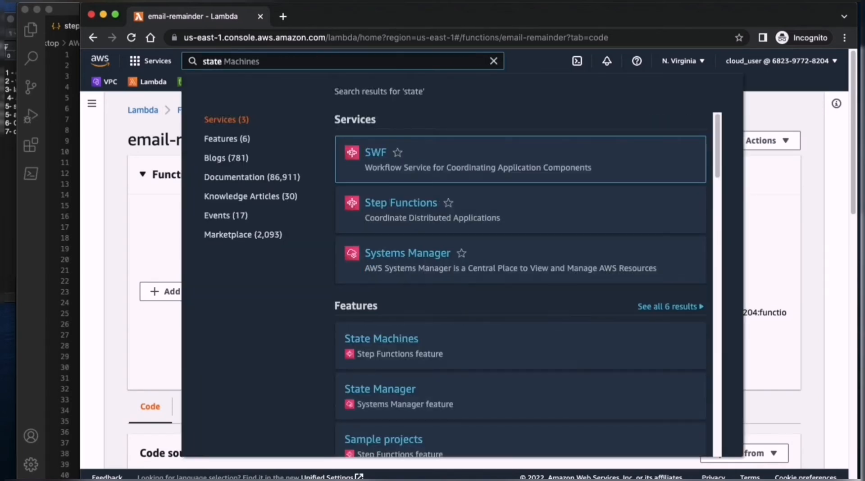
super+click(409, 207)
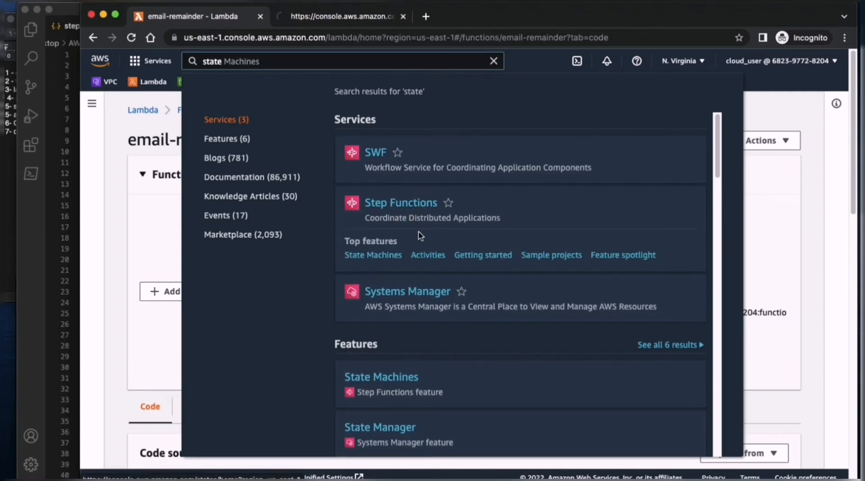
click(336, 16)
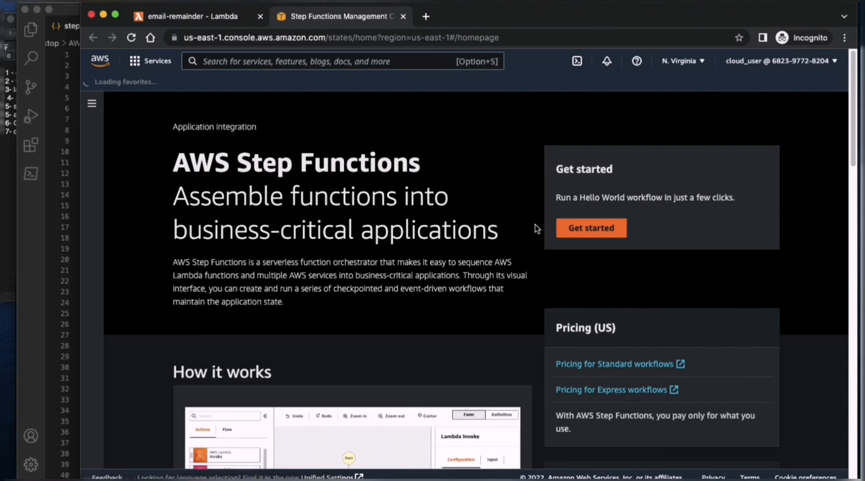
click(577, 228)
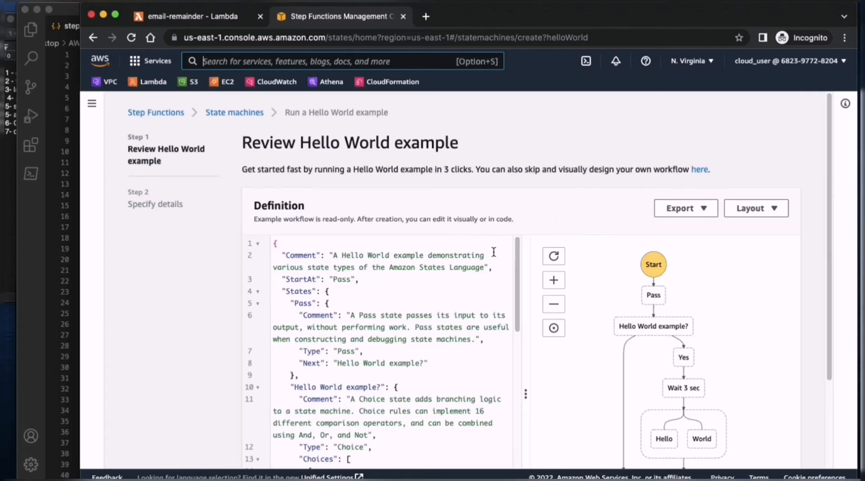
- Examine the Hello World example's state machine definition and its workflow diagram
scroll(392, 316, down, 3)
scroll(672, 306, down, 2)
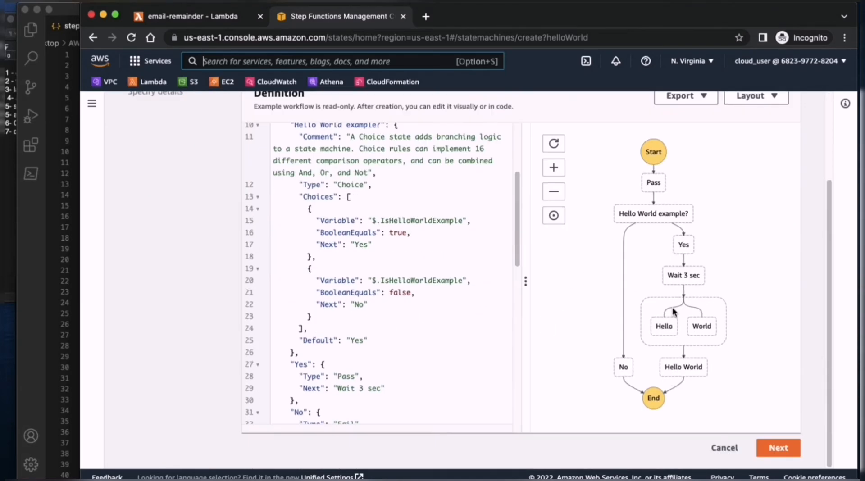
scroll(672, 307, up, 2)
scroll(672, 307, down, 2)
scroll(672, 307, up, 2)
scroll(672, 307, down, 2)
scroll(692, 315, up, 2)
scroll(410, 311, up, 3)
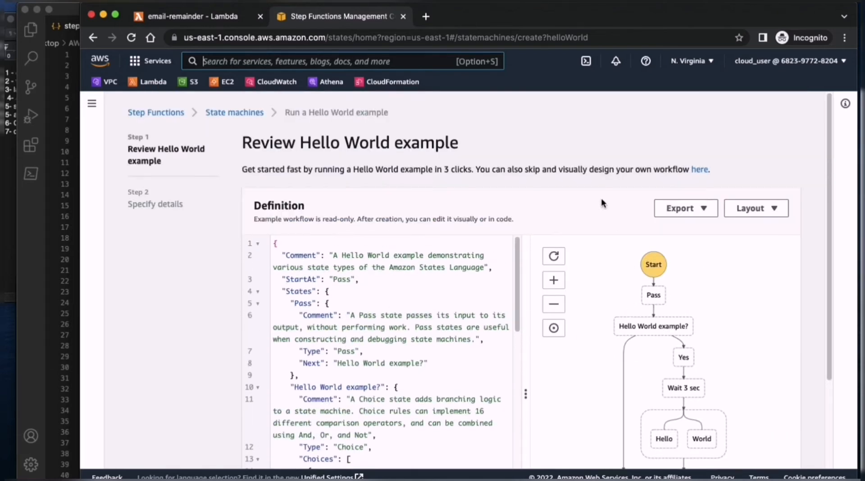
- Leave the Hello World example to create an own state machine, choosing to write the workflow in code
click(701, 170)
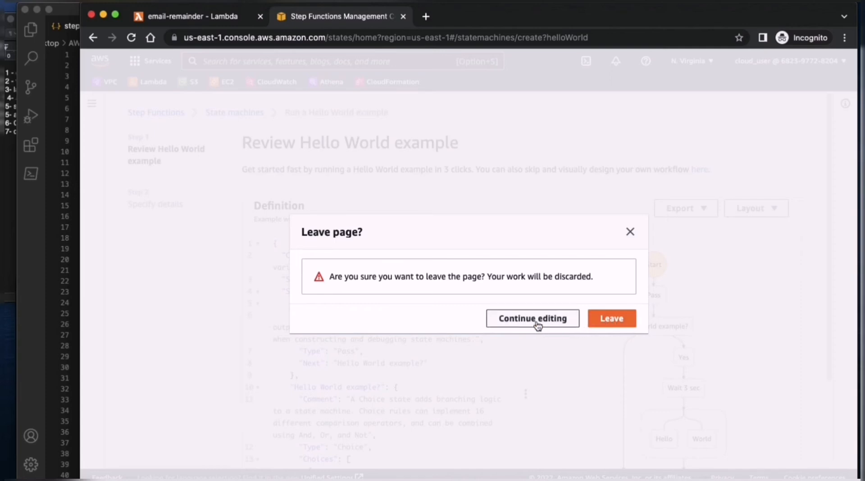
click(612, 324)
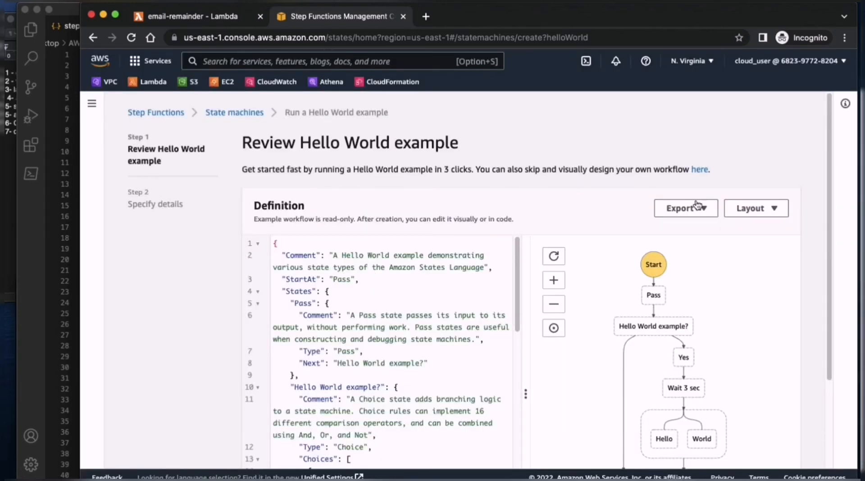
click(699, 171)
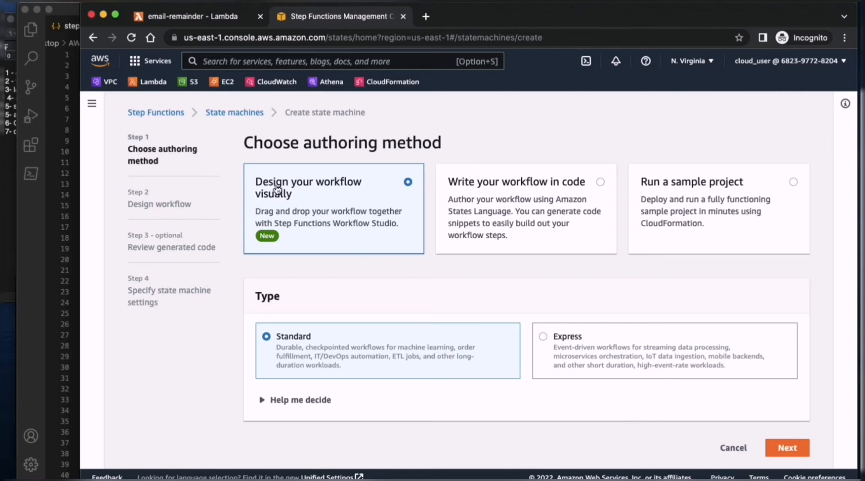
click(476, 188)
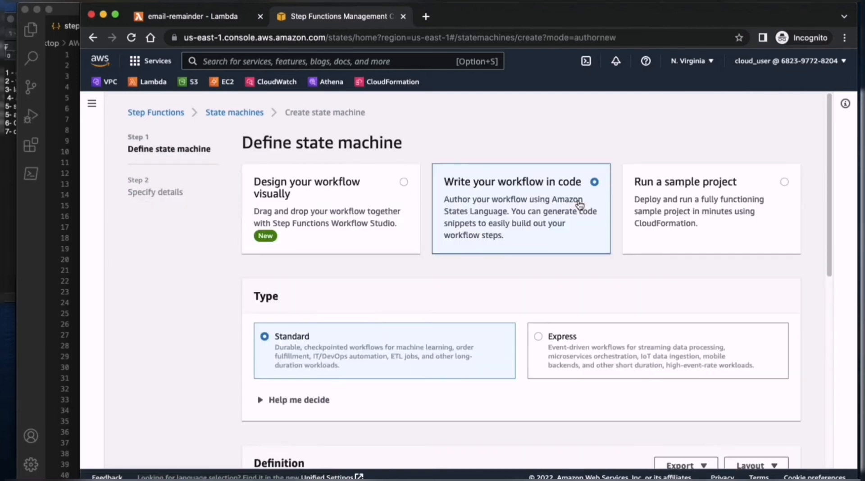
- Clear the sample Hello World code from the state machine's Definition editor
scroll(527, 237, down, 8)
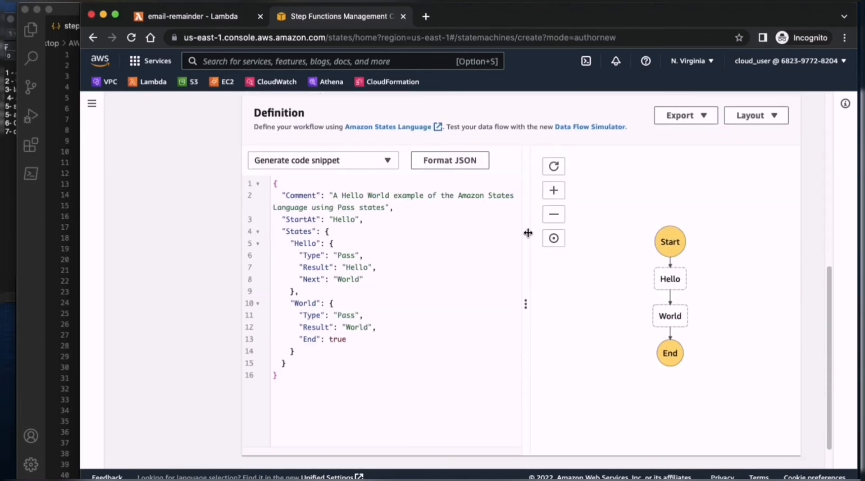
click(325, 391)
drag(322, 400, 269, 182)
key(BackSpace)
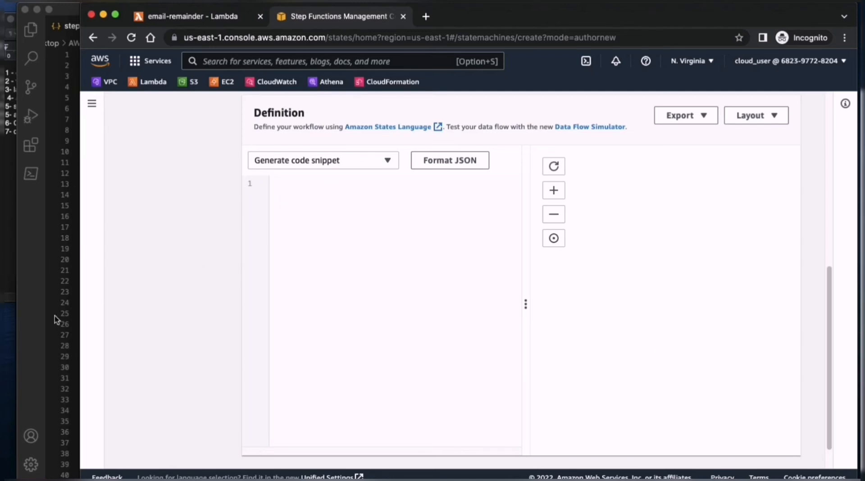
- Copy the full contents of step-function-template.json in Visual Studio Code and paste them into the state machine's Definition editor in Chrome
key(super+Tab)
click(296, 253)
key(super+a)
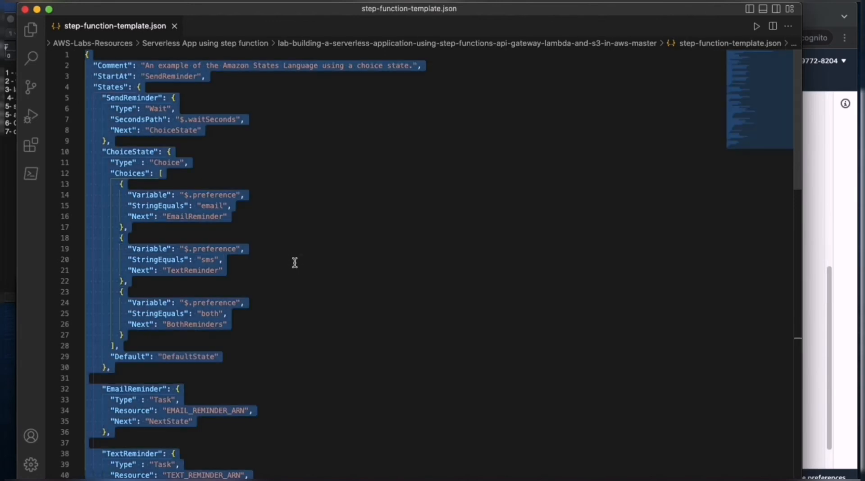
key(super+c)
key(super+Tab)
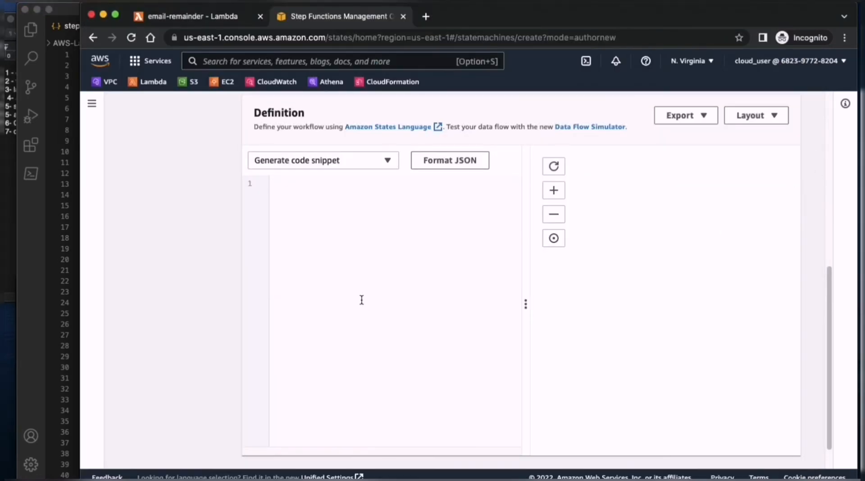
key(super+v)
- Try to replace the EMAIL_REMINDER_ARN placeholder in the EmailReminder state with the email function's ARN
scroll(367, 303, up, 8)
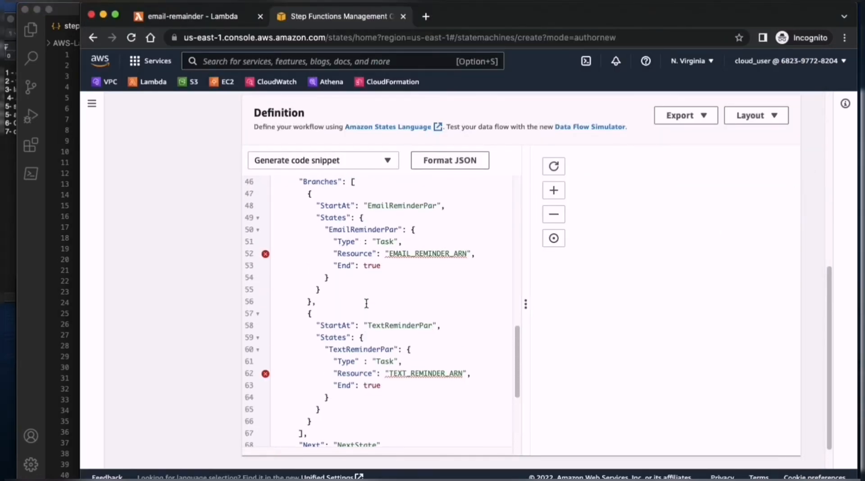
scroll(366, 303, up, 8)
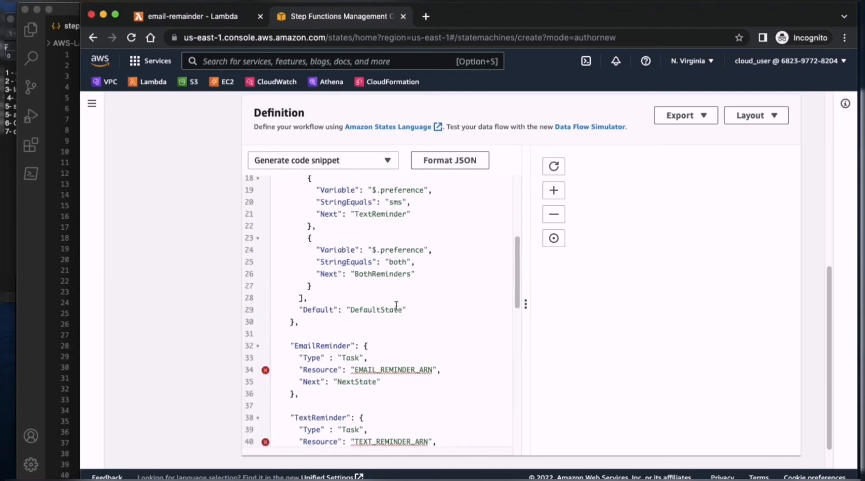
double_click(358, 370)
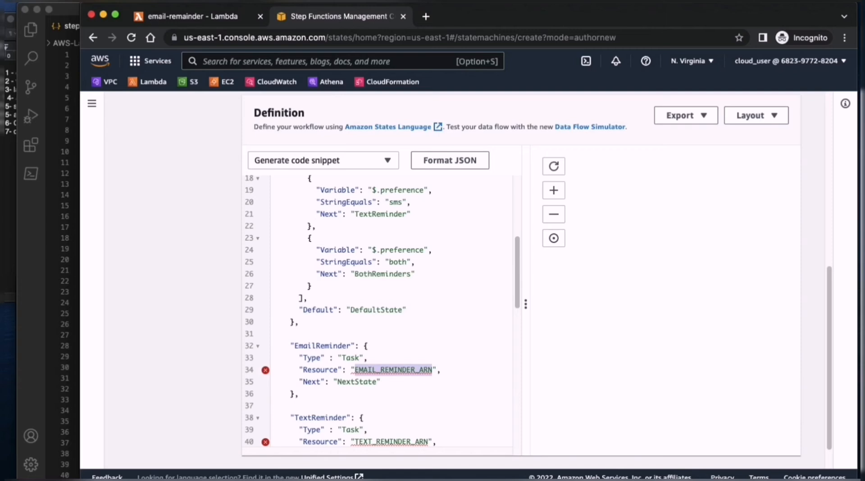
key(BackSpace)
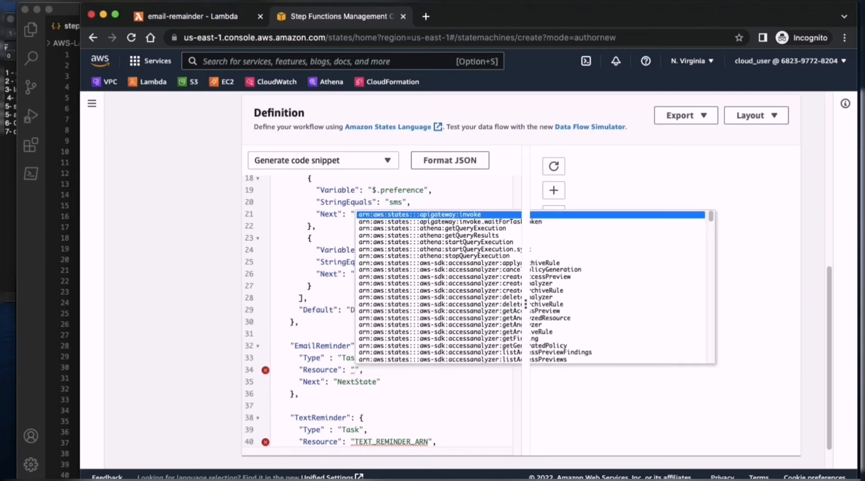
key(super+v)
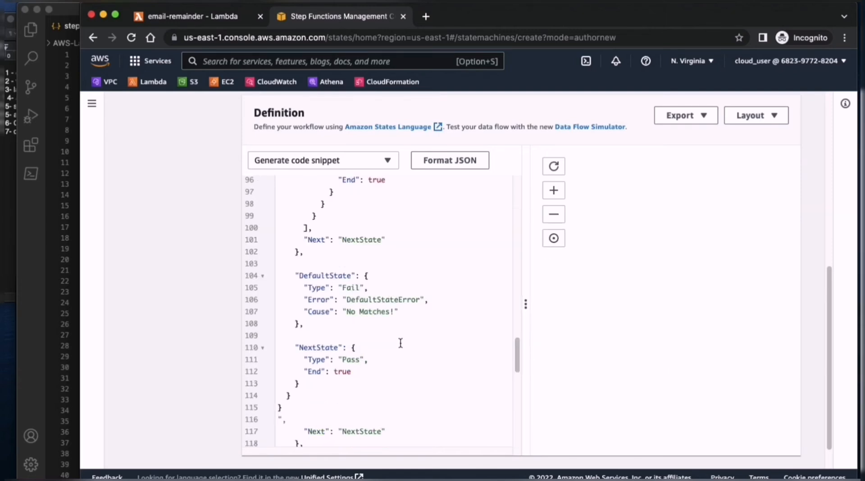
- Copy the function ARN of the email-remainder Lambda function and return to the state machine's Definition editor
click(180, 17)
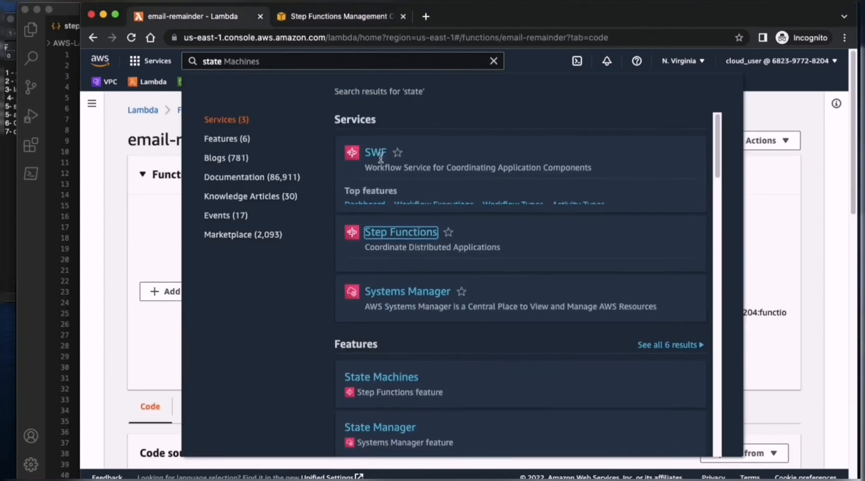
click(774, 134)
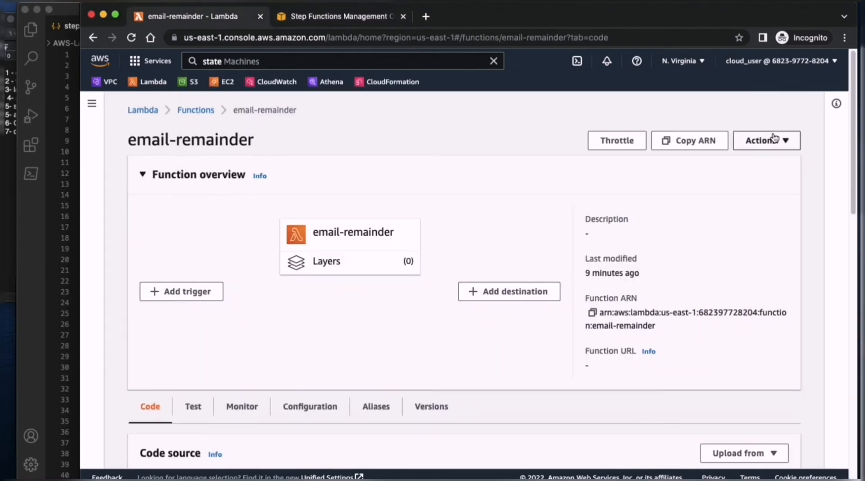
click(592, 312)
click(373, 18)
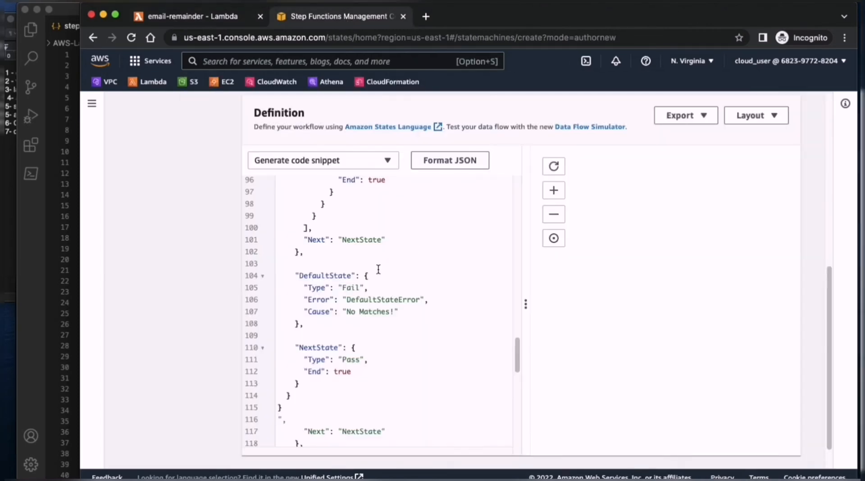
- Replace the EMAIL_REMINDER_ARN placeholder in the EmailReminderPar state with the copied email-remainder function ARN
scroll(378, 268, up, 5)
scroll(392, 255, up, 5)
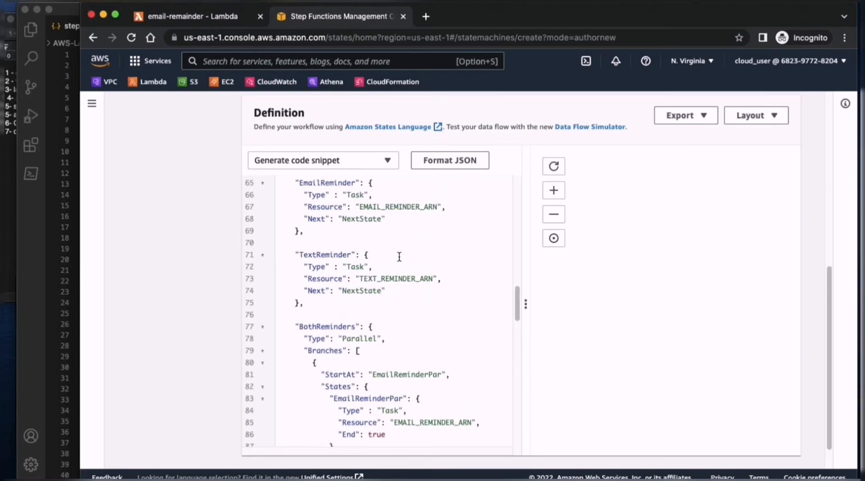
scroll(400, 256, up, 6)
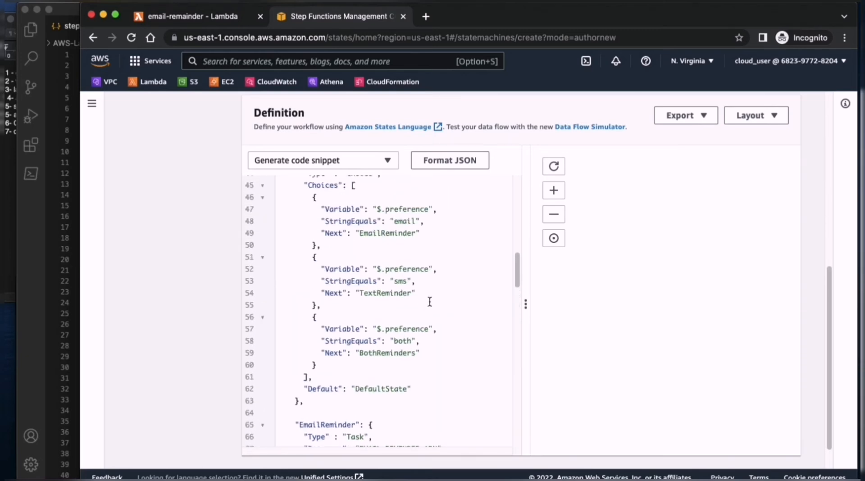
scroll(425, 286, up, 3)
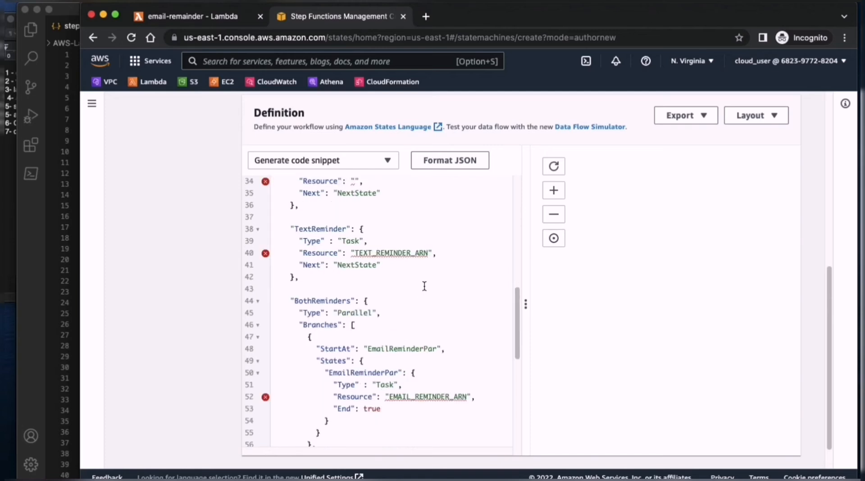
click(409, 271)
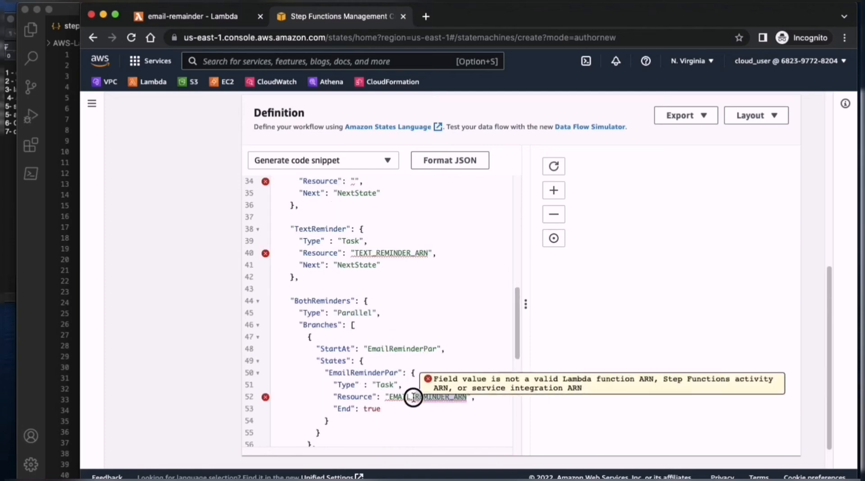
double_click(393, 396)
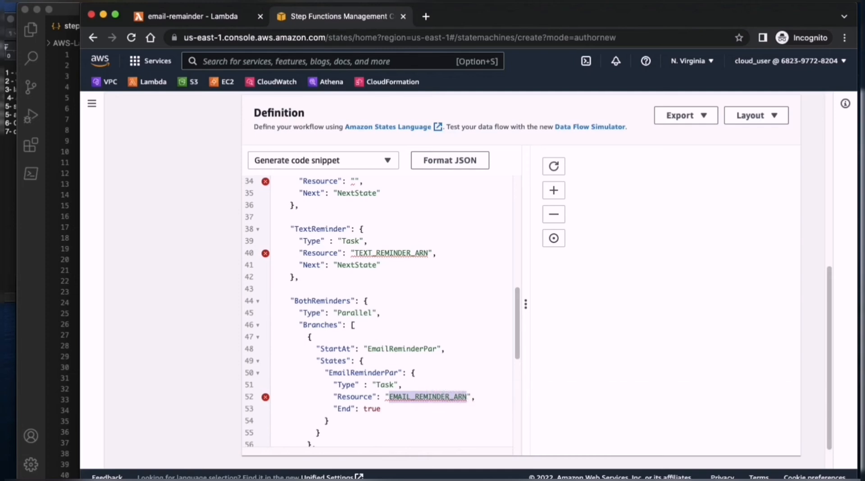
key(super+v)
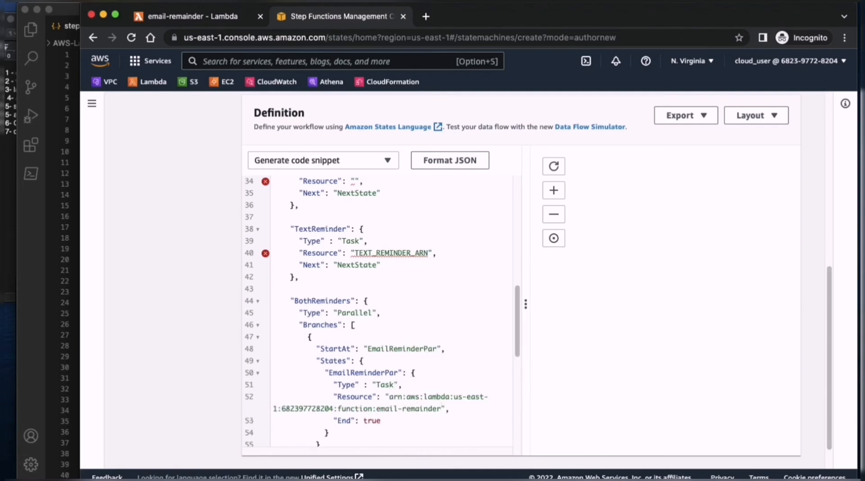
- Fill the empty Resource value of the EmailReminder state with the email-remainder function ARN
scroll(386, 265, up, 3)
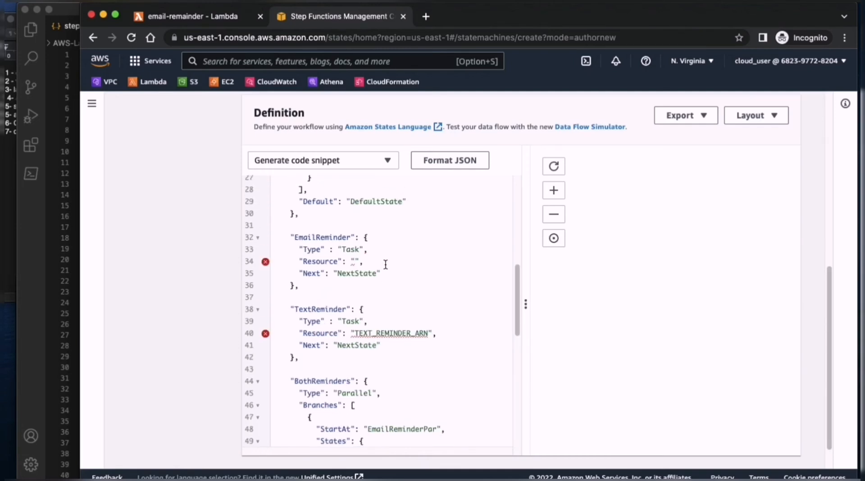
click(354, 262)
key(super+v)
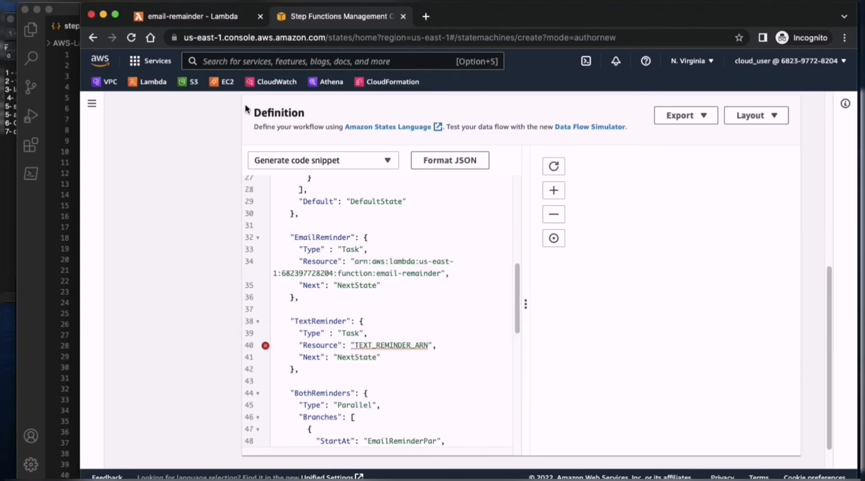
- Copy the function ARN of the sms Lambda function and return to the state machine's Definition editor
click(203, 16)
click(206, 112)
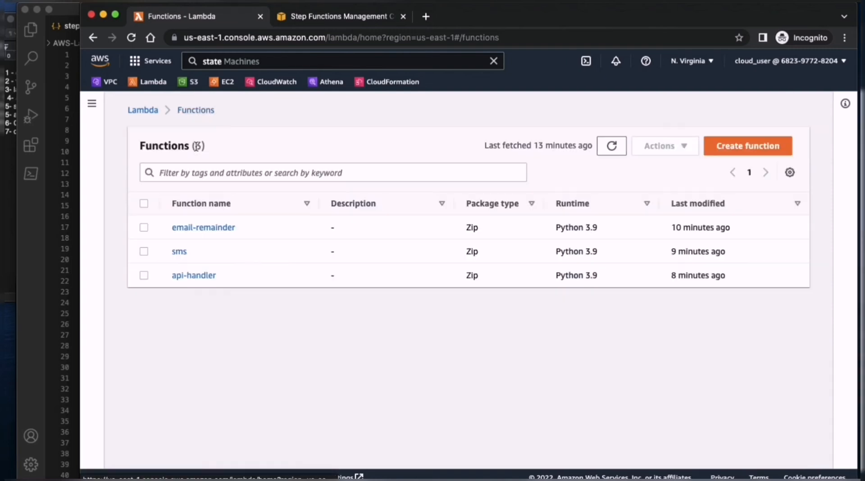
click(179, 251)
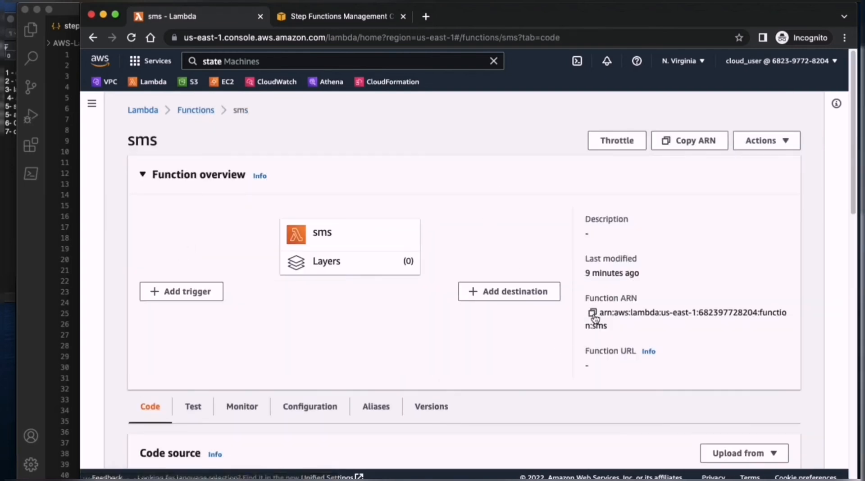
click(592, 313)
click(356, 16)
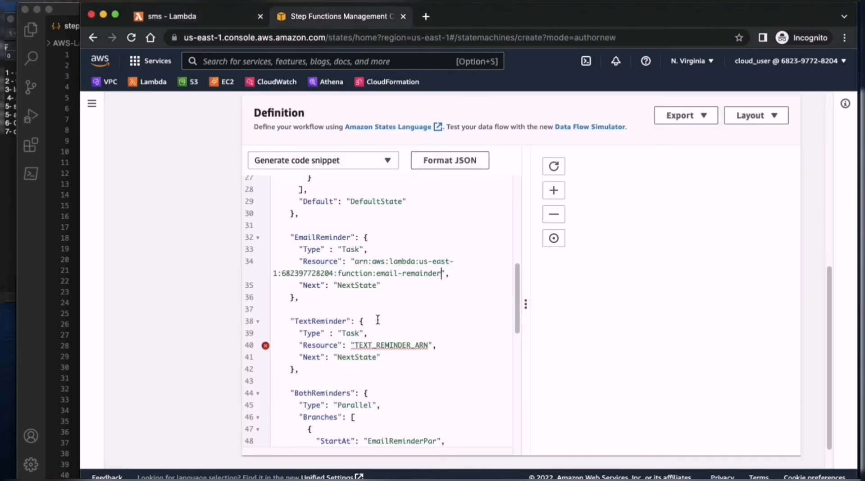
- Replace the TEXT_REMINDER_ARN placeholders in the TextReminder and TextReminderPar states with the sms function ARN
double_click(411, 346)
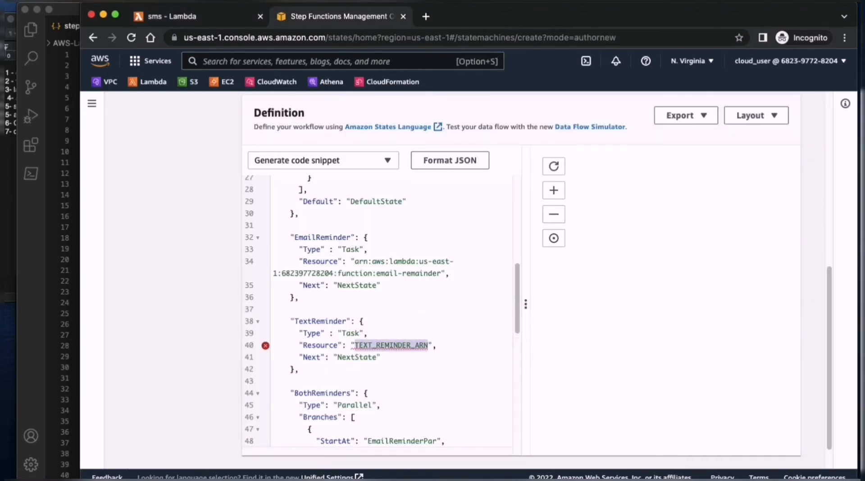
key(BackSpace)
key(super+v)
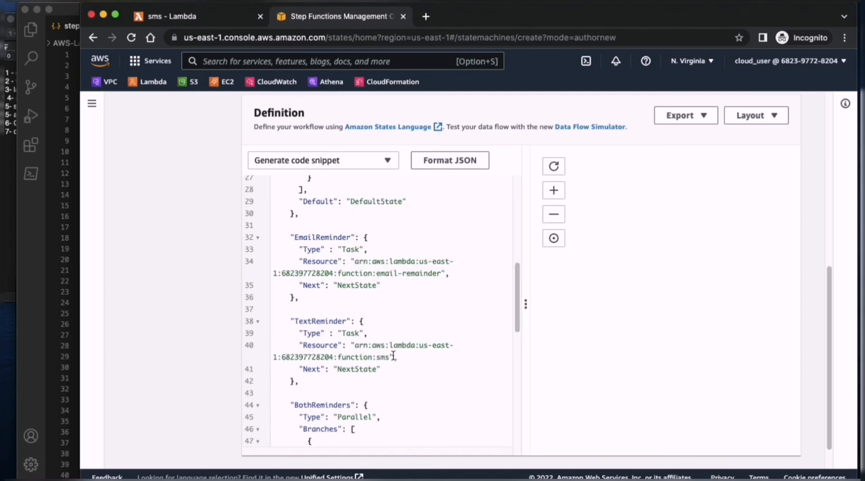
scroll(406, 351, down, 10)
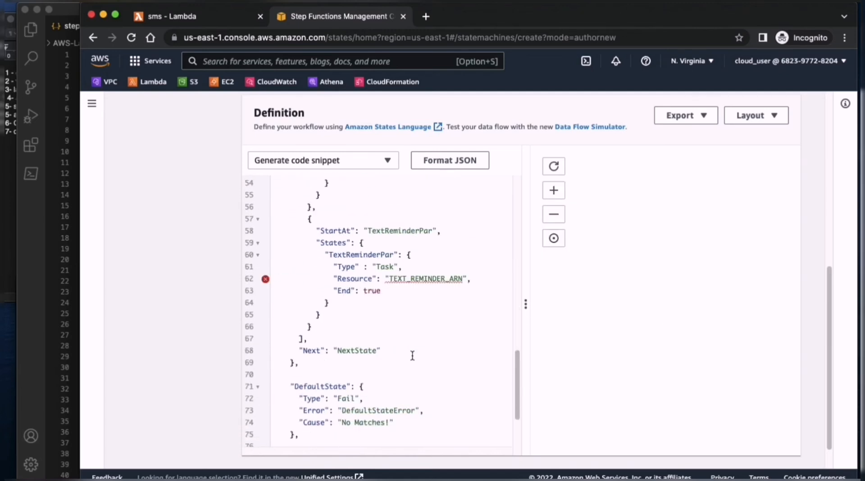
double_click(405, 264)
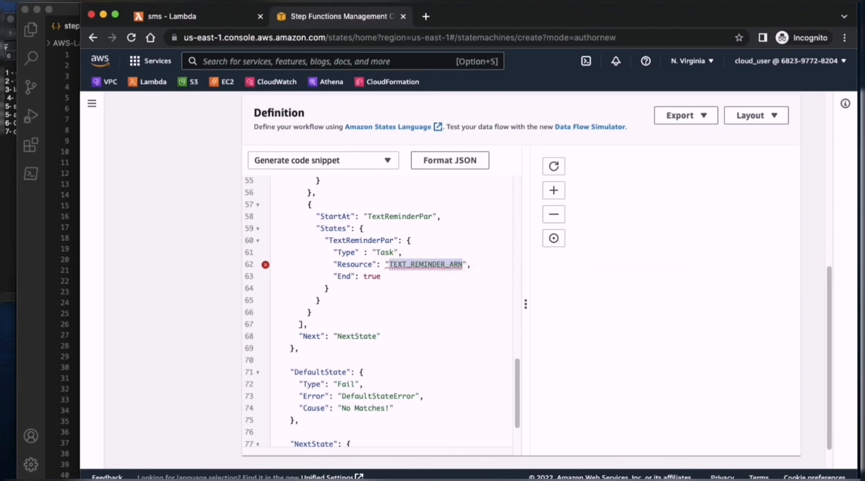
key(BackSpace)
key(super+v)
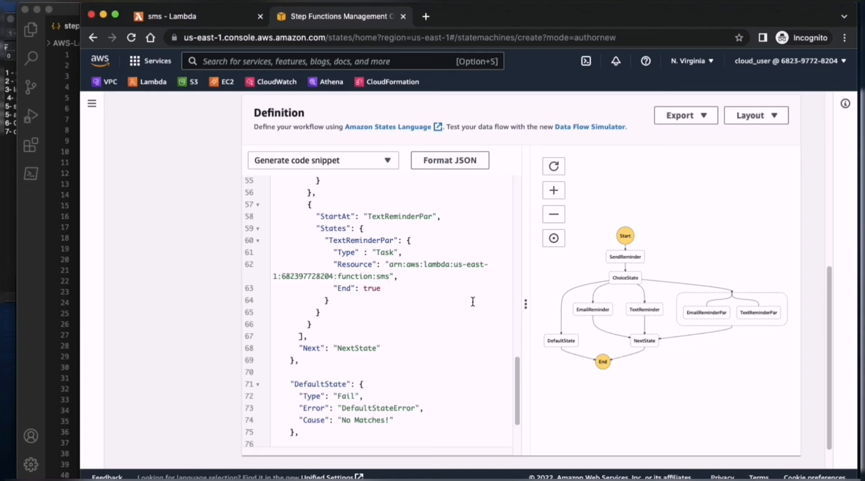
- Widen the workflow graph beside the definition code and continue to the Specify details step
drag(525, 304, 366, 304)
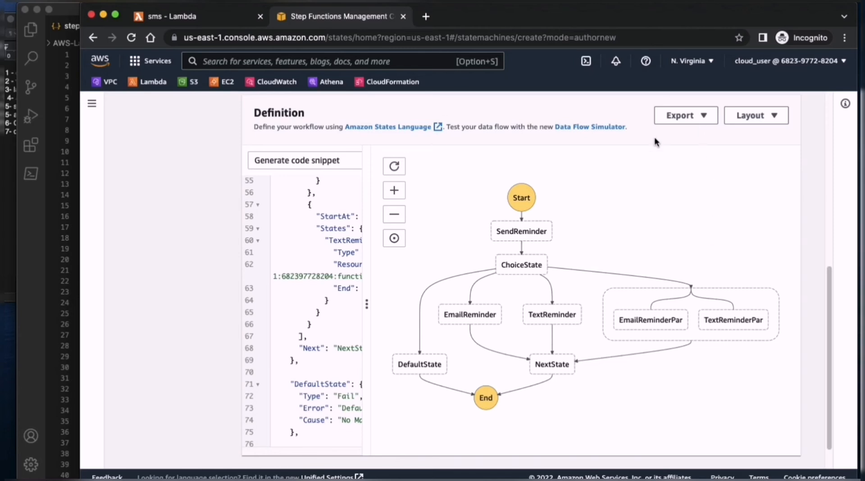
scroll(645, 170, down, 1)
click(786, 448)
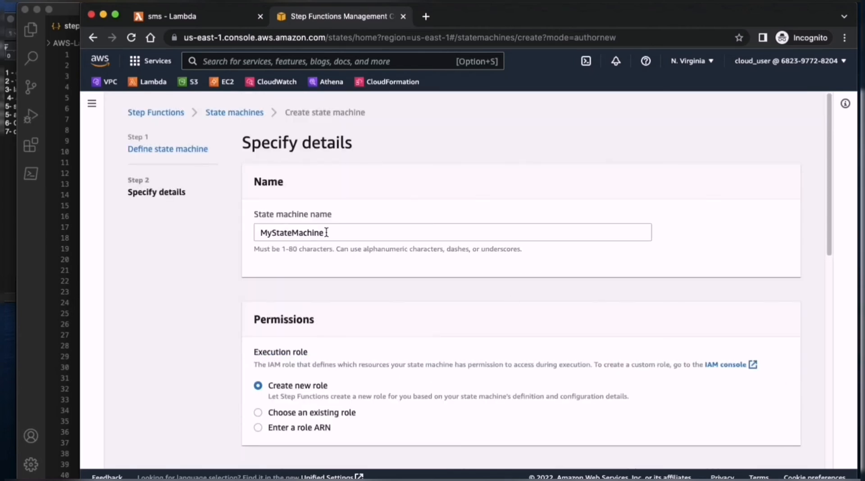
- Keep the name MyStateMachine, choose the existing role RoleForStepFunction with logging off, and create the state machine
click(327, 233)
scroll(482, 310, down, 1)
click(326, 396)
scroll(420, 380, down, 2)
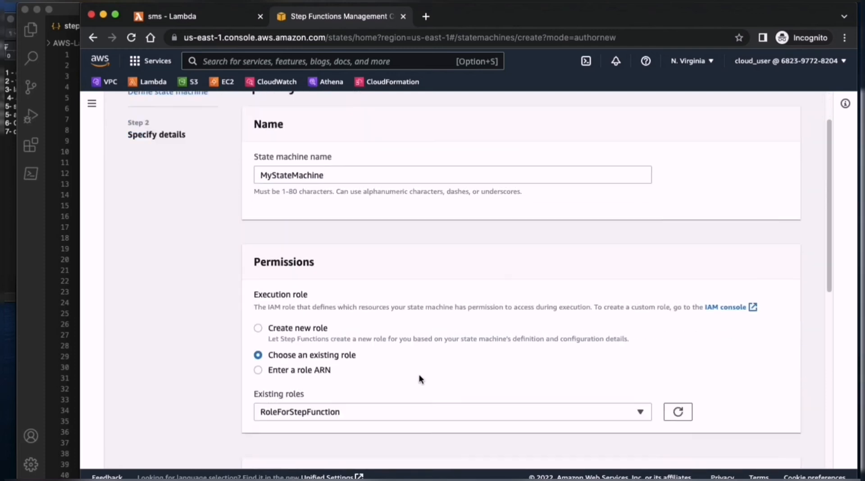
scroll(420, 380, down, 3)
scroll(420, 250, down, 3)
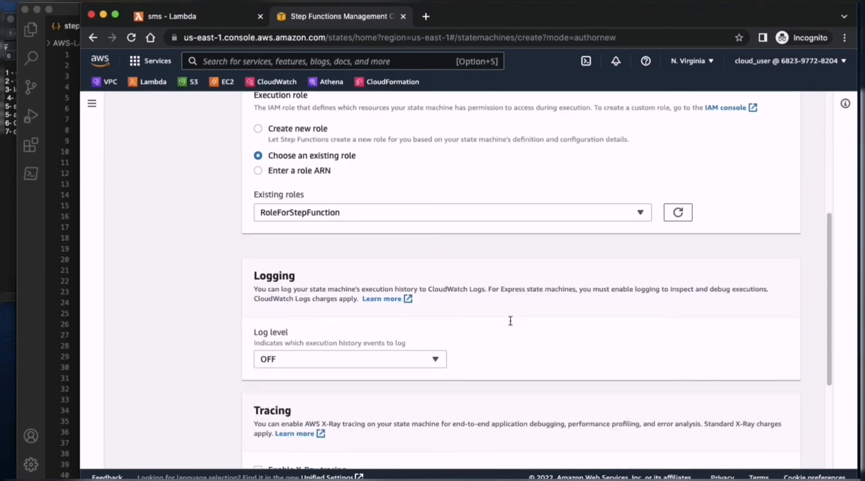
scroll(405, 307, down, 2)
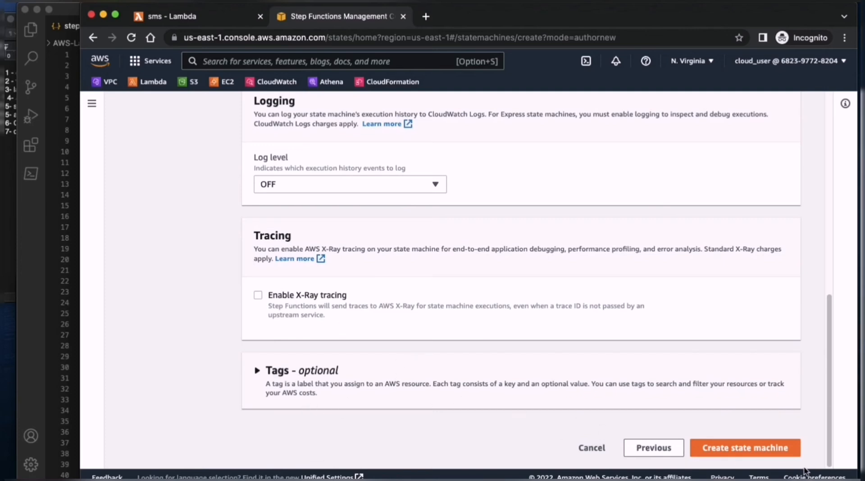
click(752, 447)
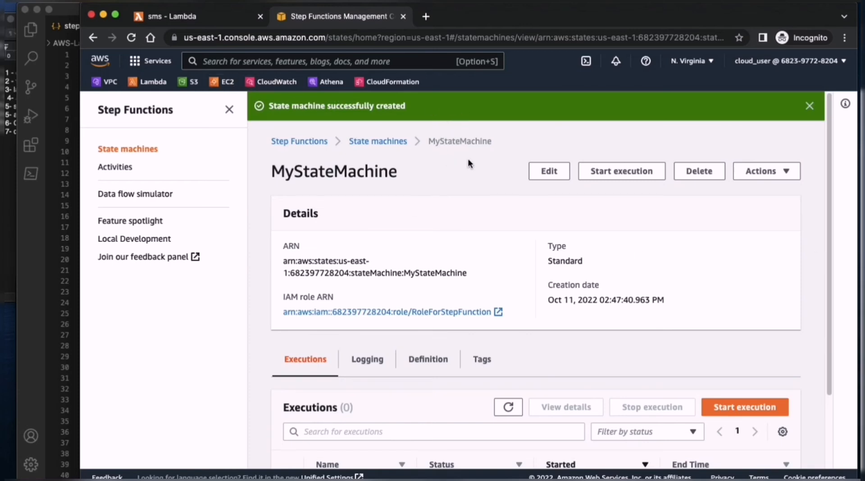
- Copy the ARN of MyStateMachine from its details and open the api-handler function in Lambda
scroll(457, 187, down, 2)
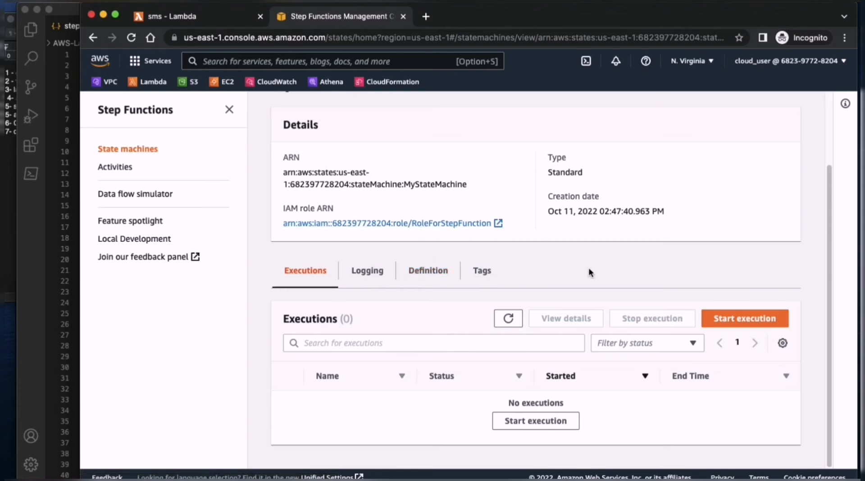
scroll(344, 190, up, 2)
drag(466, 260, 279, 252)
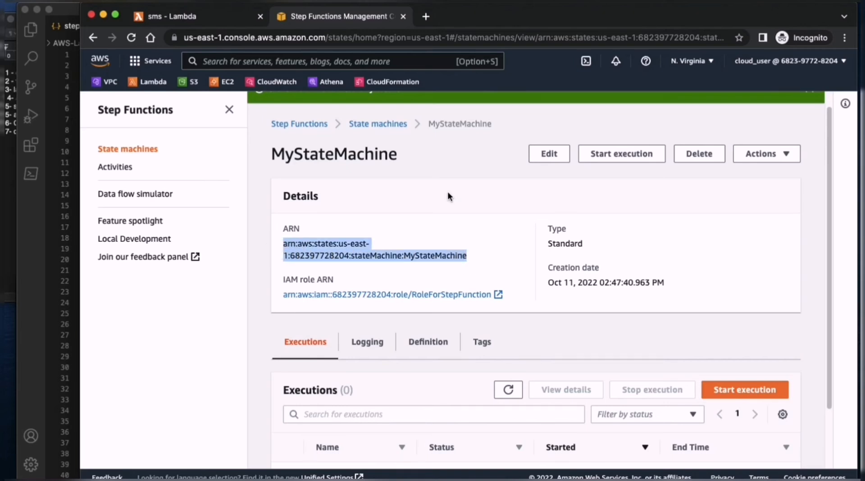
click(197, 18)
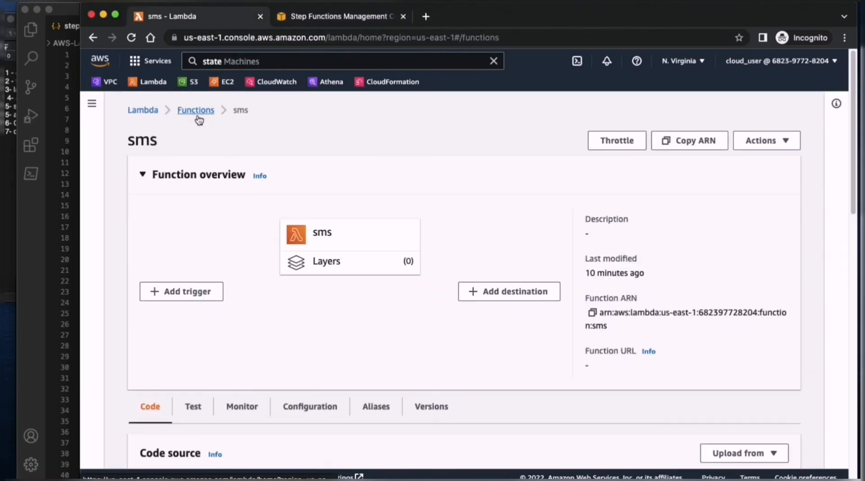
click(196, 111)
click(188, 276)
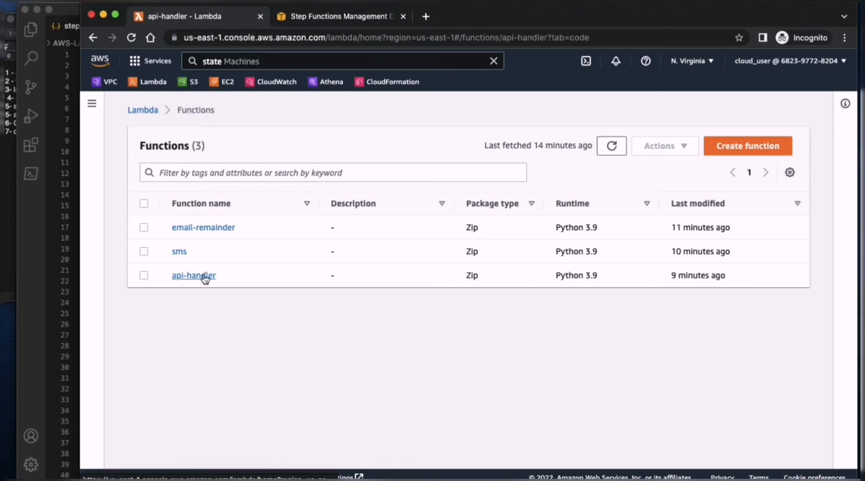
- Replace the STEP_FUNCTION_ARN placeholder in api-handler's SFN_ARN variable with the MyStateMachine ARN and deploy the code
scroll(382, 313, down, 7)
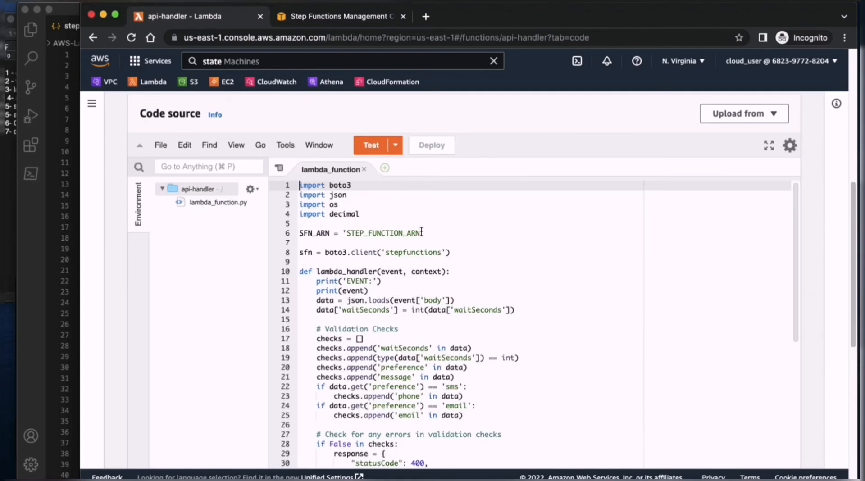
drag(422, 233, 343, 233)
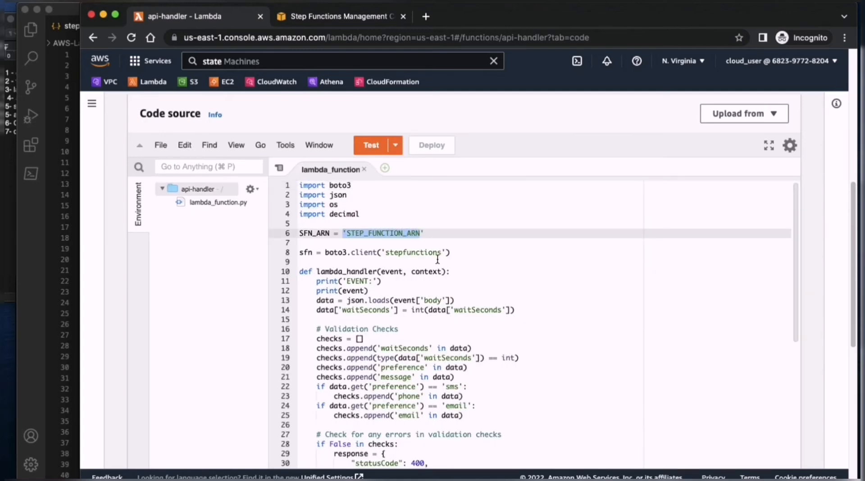
key(BackSpace)
key(super+v)
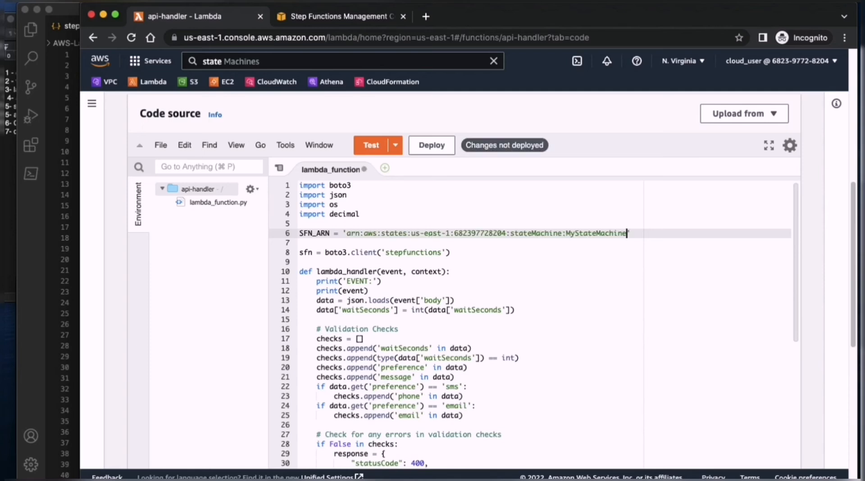
click(434, 145)
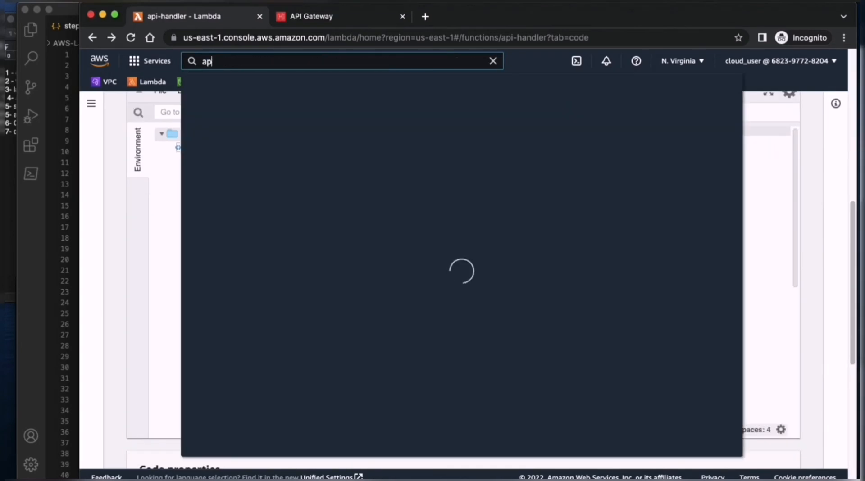
- Find API Gateway among the AWS services and start building a public REST API
text(i fate)
key(BackSpace)
key(BackSpace)
key(BackSpace)
click(407, 154)
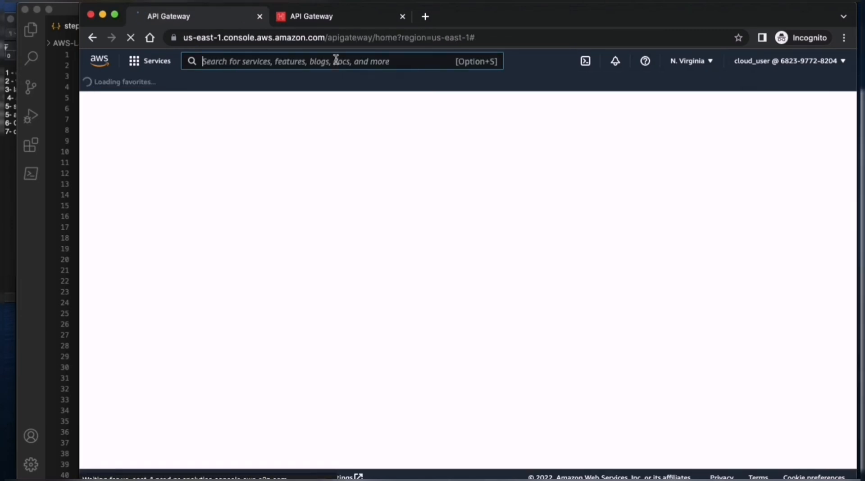
click(354, 21)
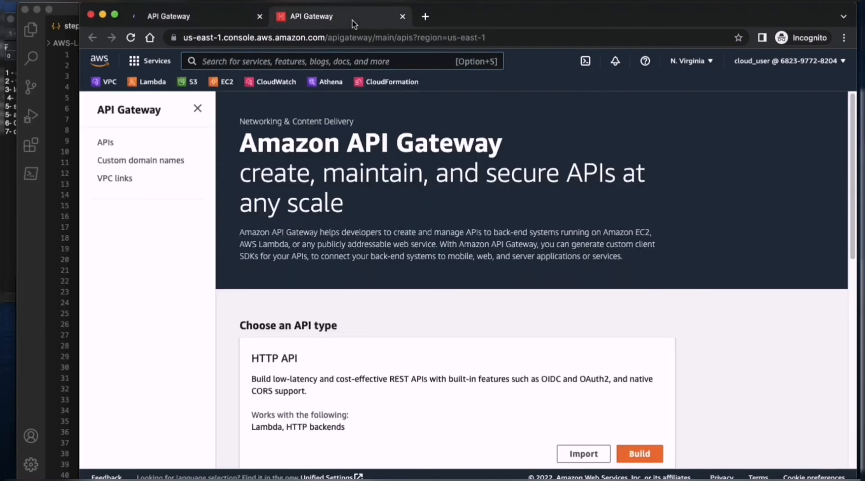
scroll(561, 423, down, 10)
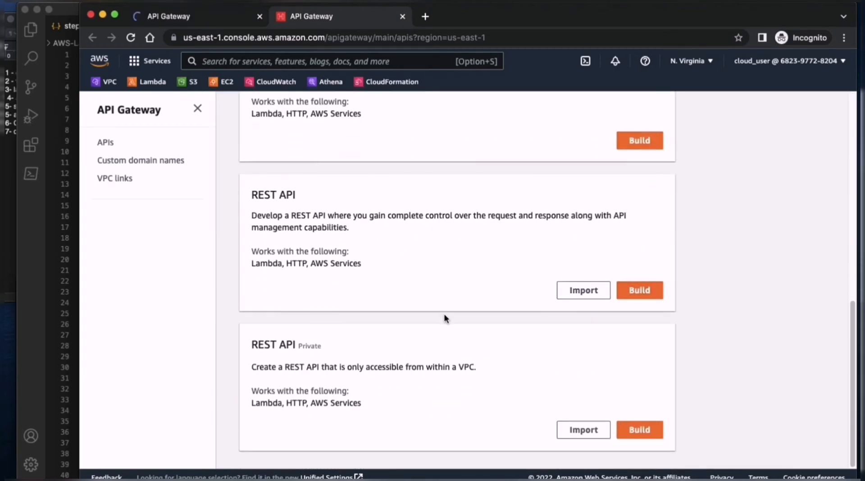
click(634, 291)
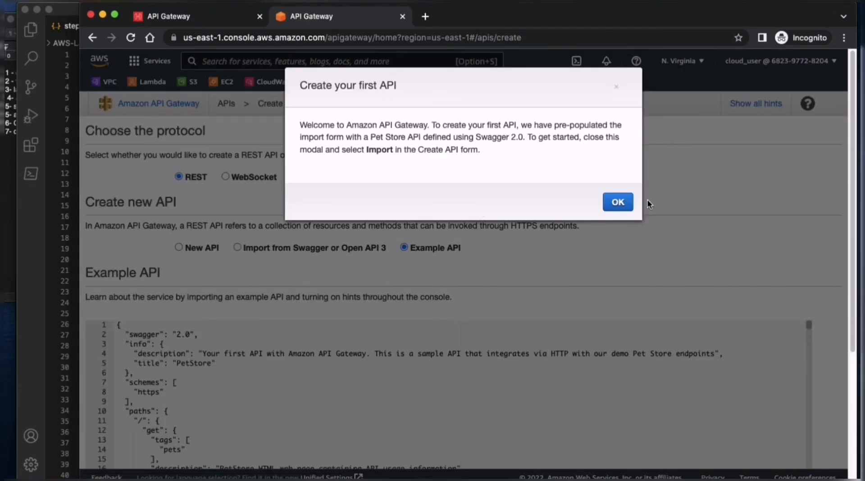
- Create a new REST API named remainders, keeping the Regional endpoint type
click(624, 202)
click(179, 247)
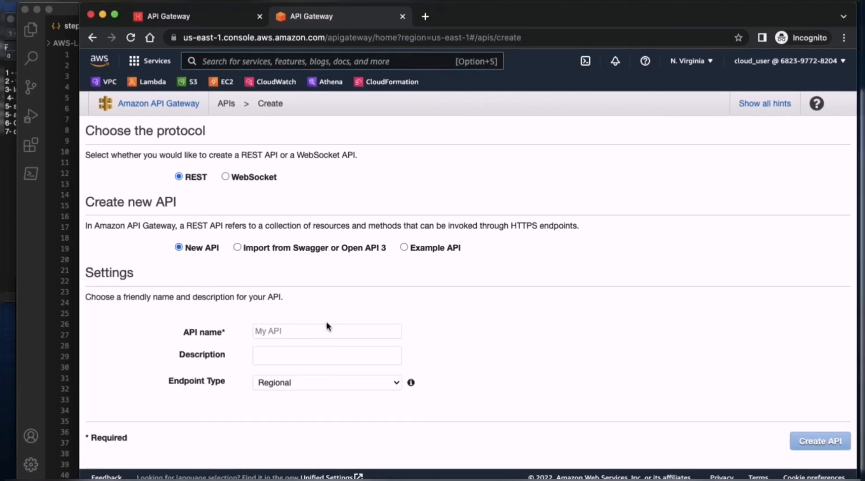
click(334, 330)
text(rea)
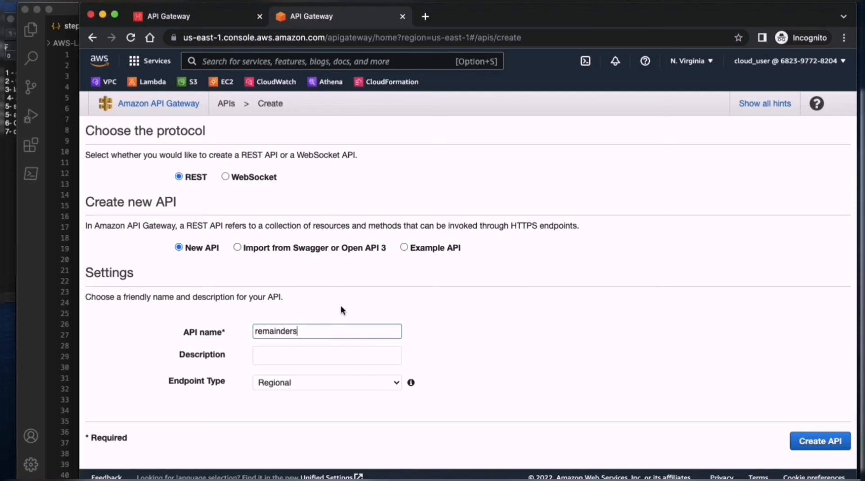
click(359, 381)
click(359, 381)
click(820, 444)
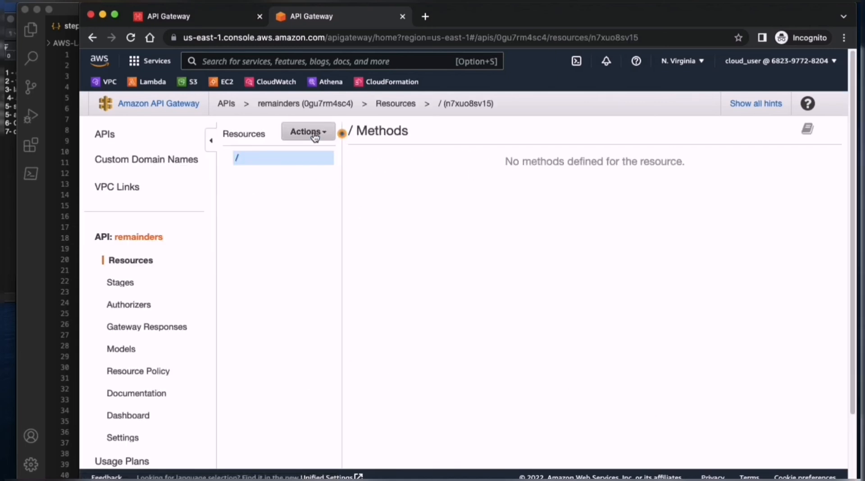
- Create a child resource named remainder under the root path with API Gateway CORS enabled
click(315, 132)
click(319, 179)
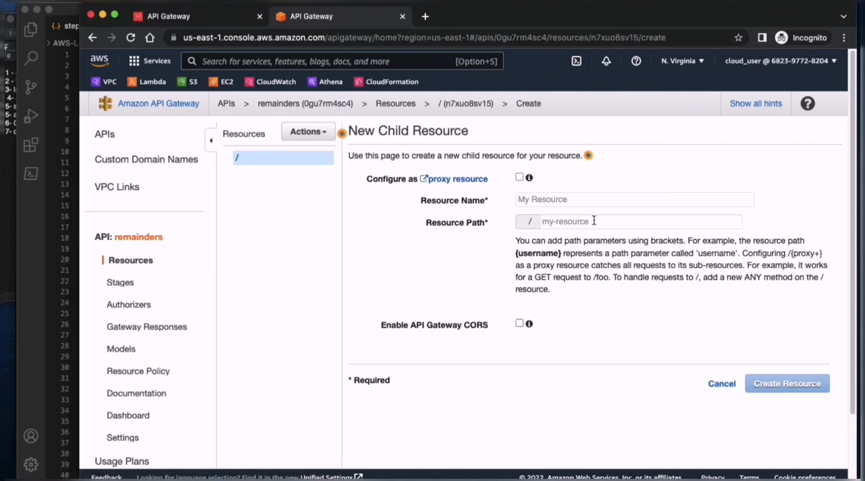
click(594, 221)
click(561, 208)
text(re)
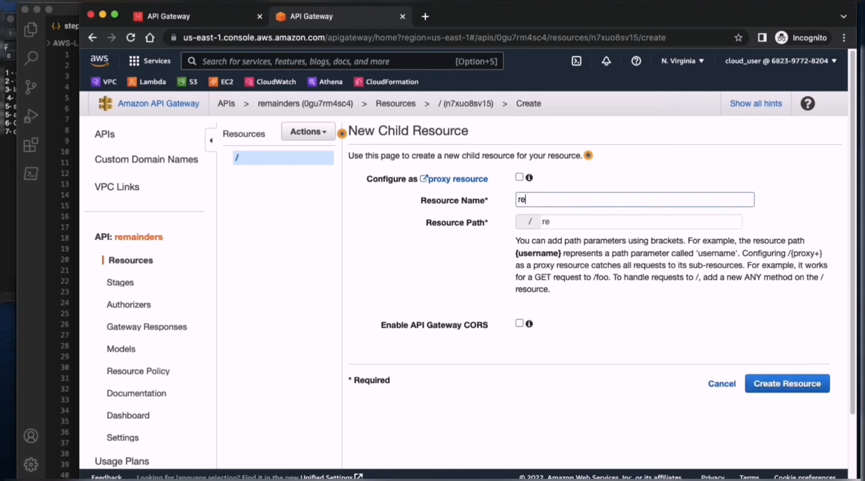
key(BackSpace)
text(remainder)
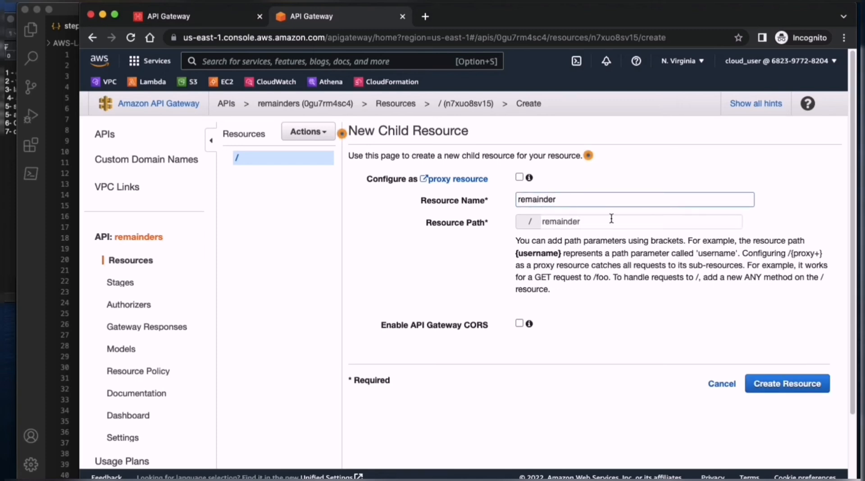
click(519, 323)
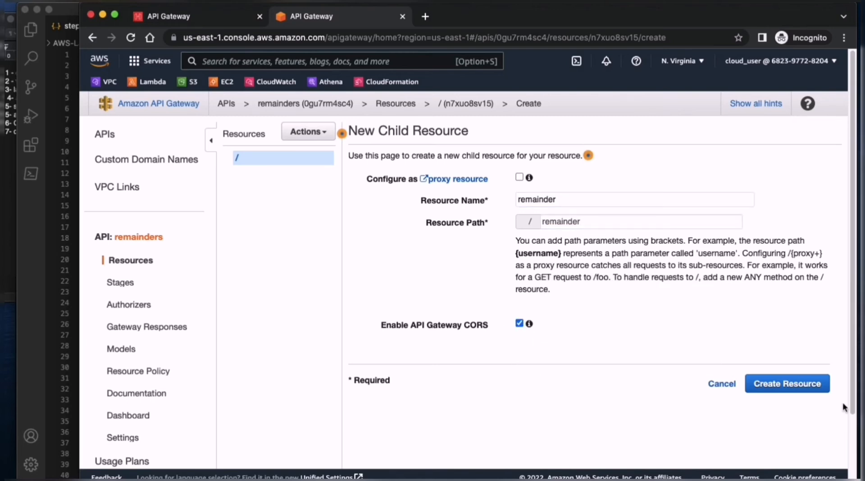
click(787, 384)
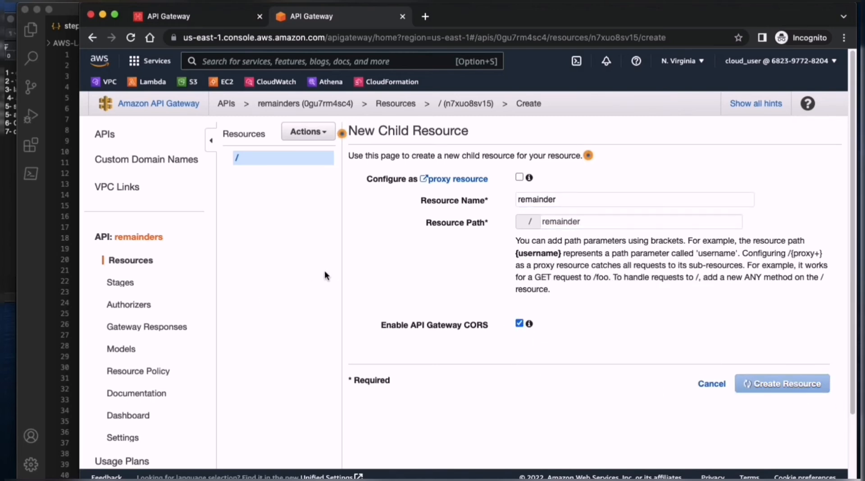
- Add a POST method to the /remainder resource
click(308, 131)
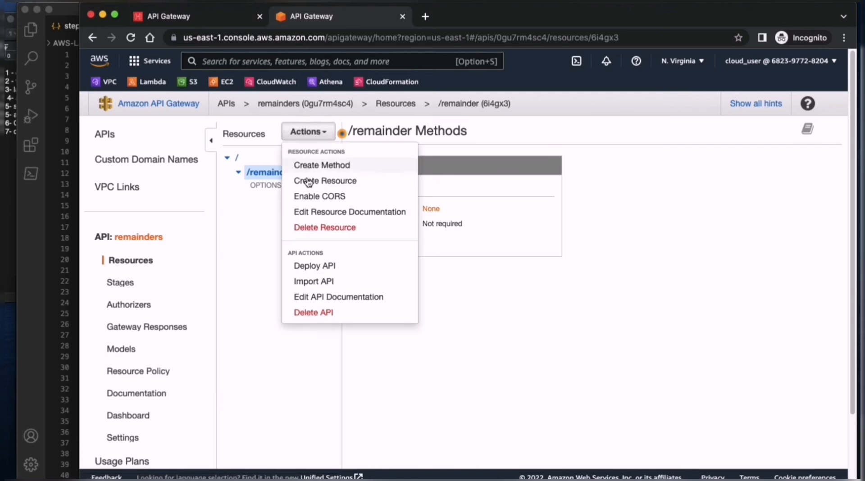
click(323, 164)
click(284, 198)
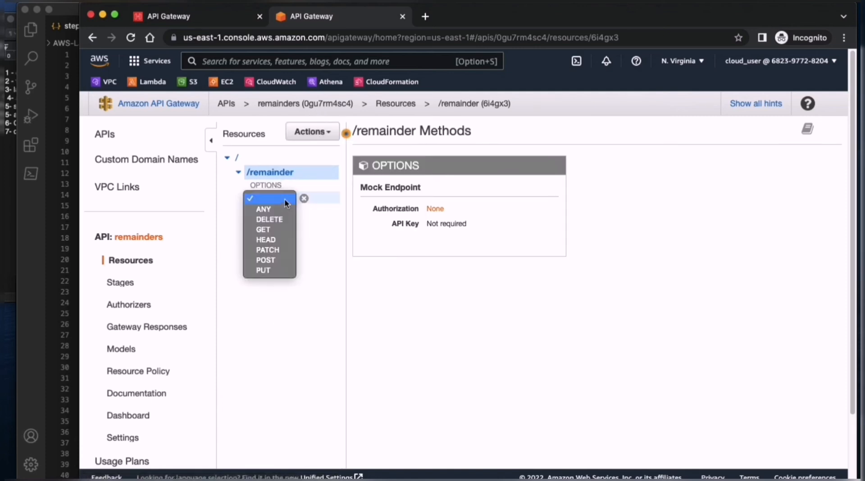
click(270, 260)
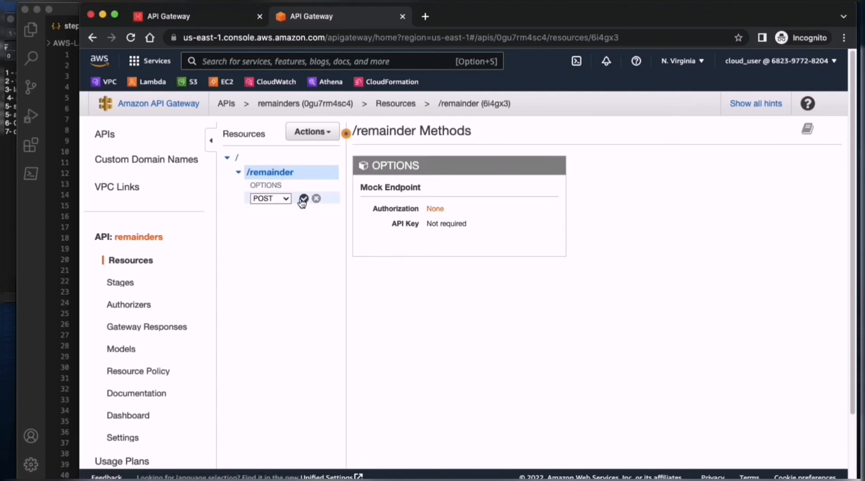
click(302, 200)
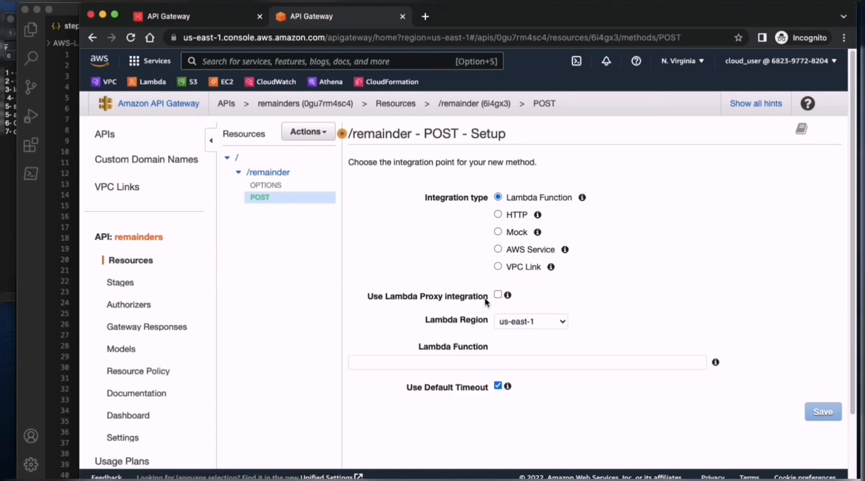
- Integrate the POST method with the api-handler Lambda using Lambda proxy integration, then save it and grant the invoke permission
click(497, 295)
scroll(565, 323, down, 3)
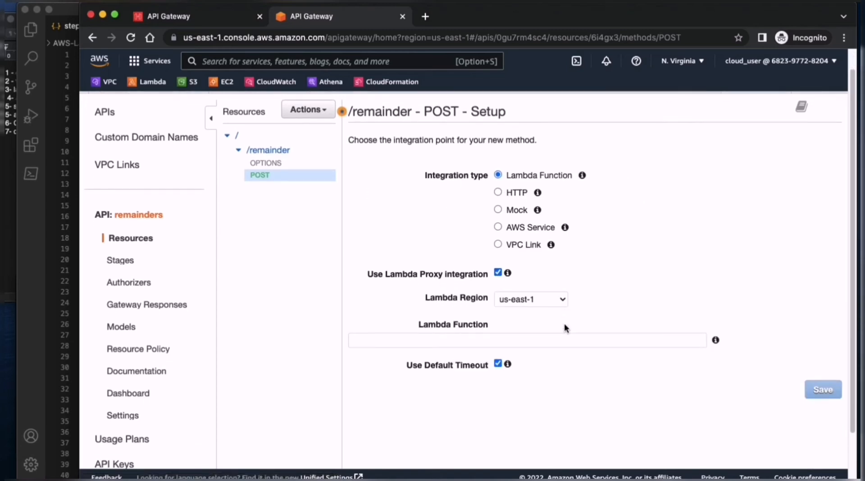
click(558, 300)
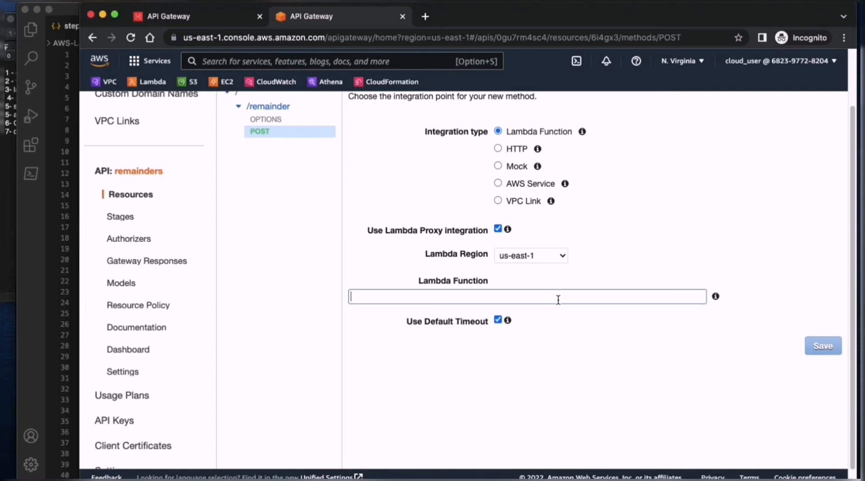
text(a)
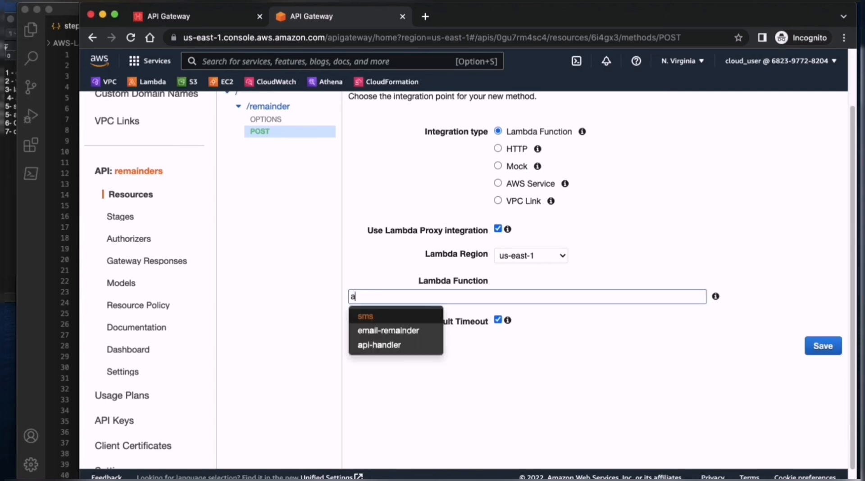
click(410, 348)
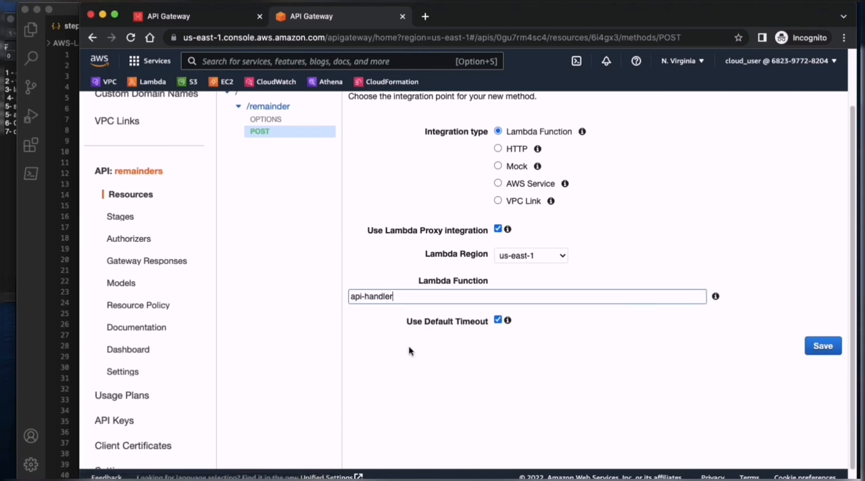
click(498, 320)
click(497, 320)
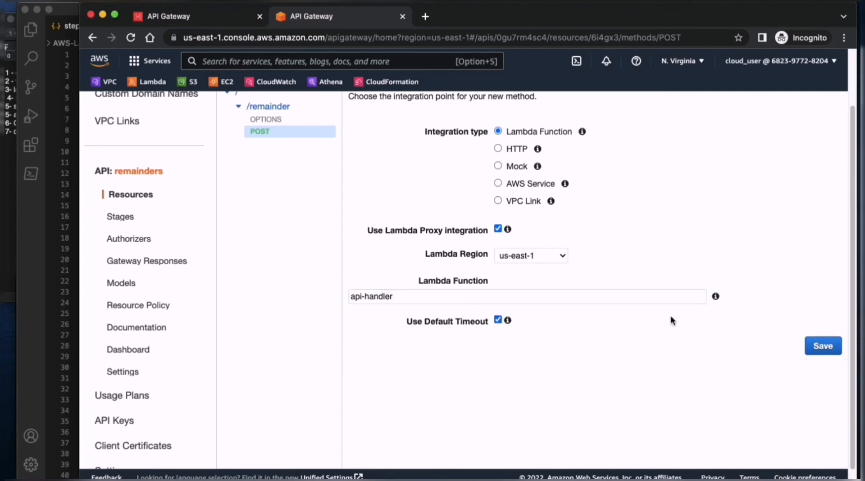
click(811, 347)
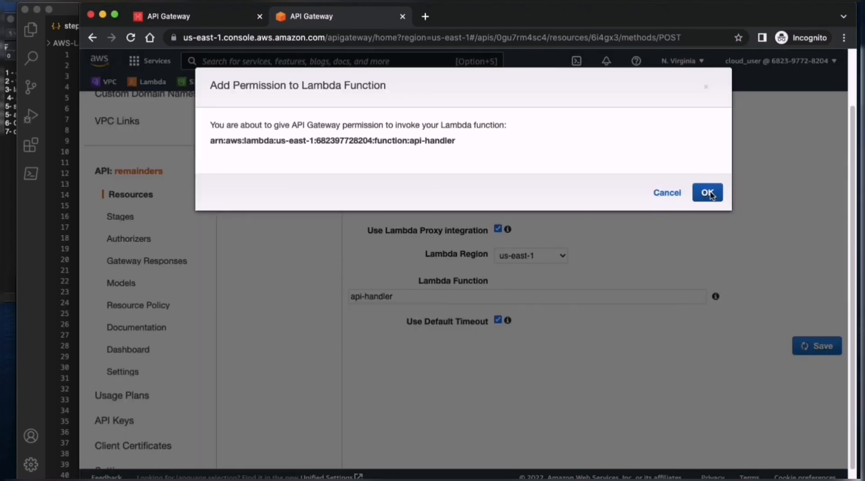
click(709, 193)
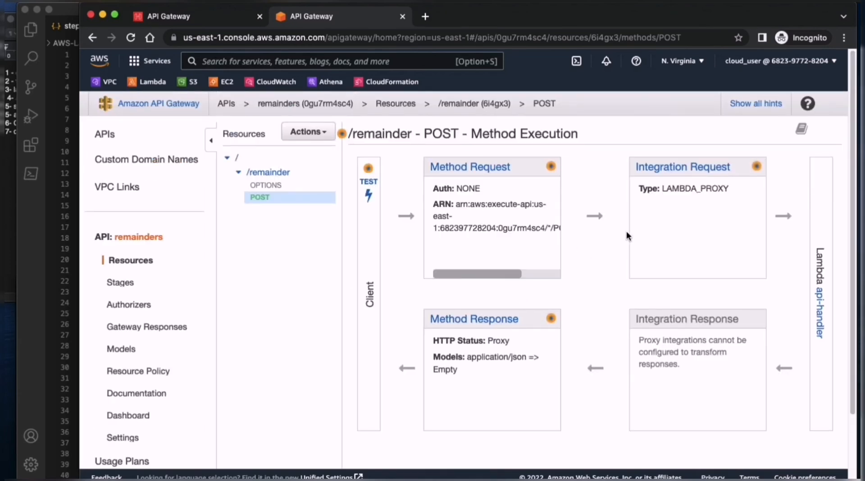
- Deploy the remainders API to a new stage named prod
click(323, 135)
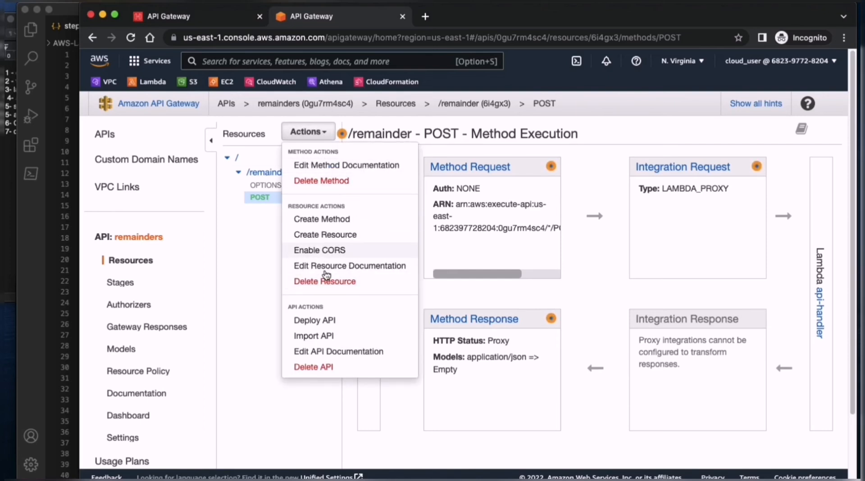
click(315, 320)
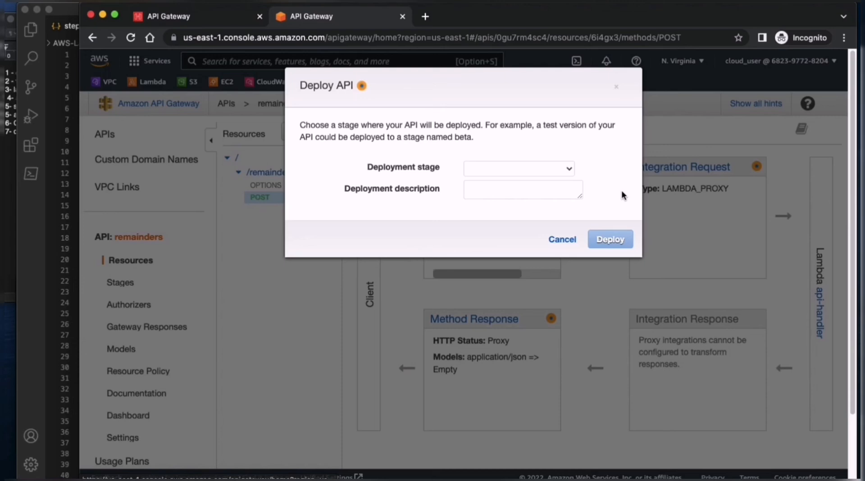
click(514, 168)
click(513, 179)
click(496, 189)
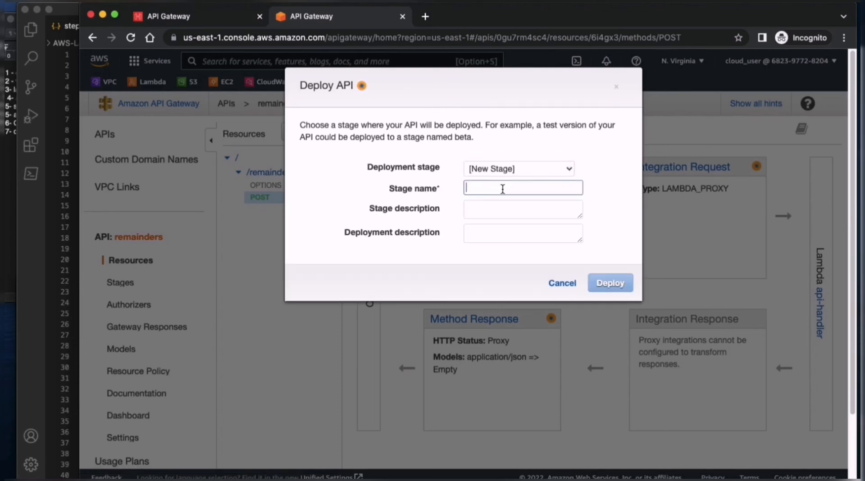
text(p)
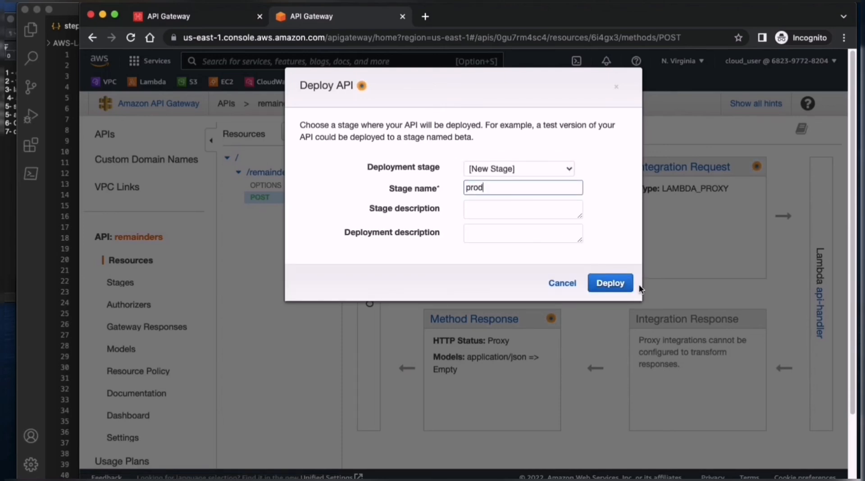
text(rod)
click(617, 284)
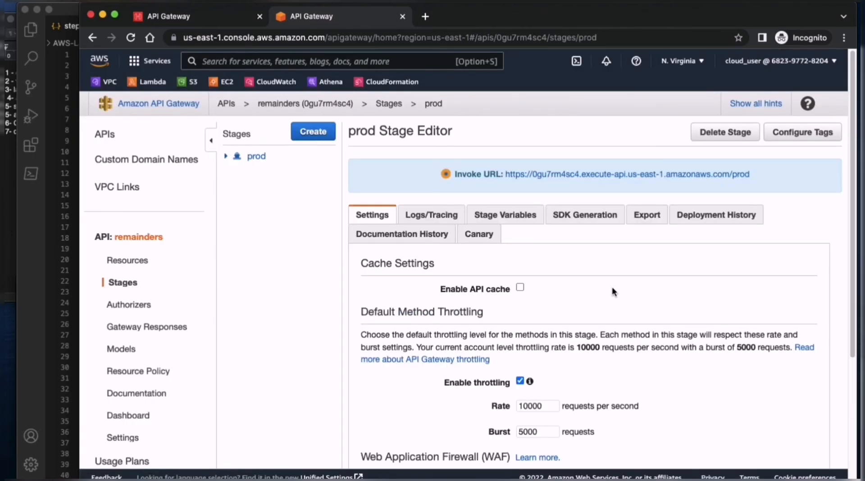
- Select the prod stage's invoke URL and start creating a bucket in the S3 console
drag(664, 173, 505, 174)
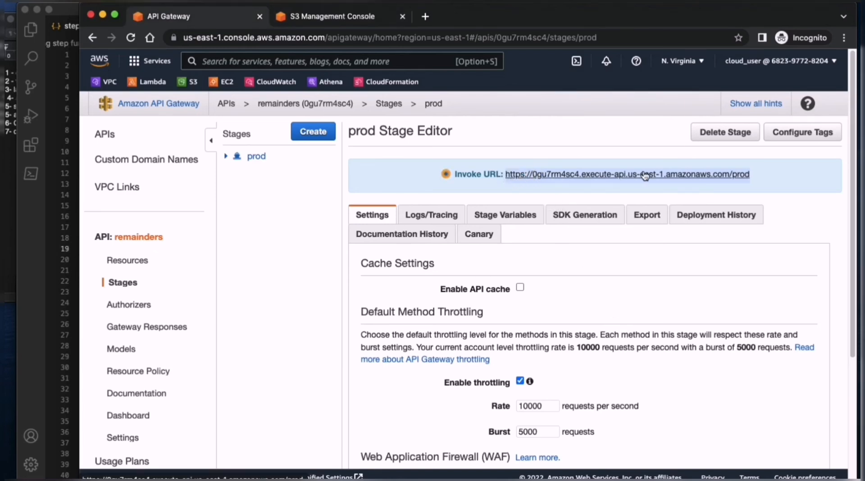
click(336, 17)
click(611, 251)
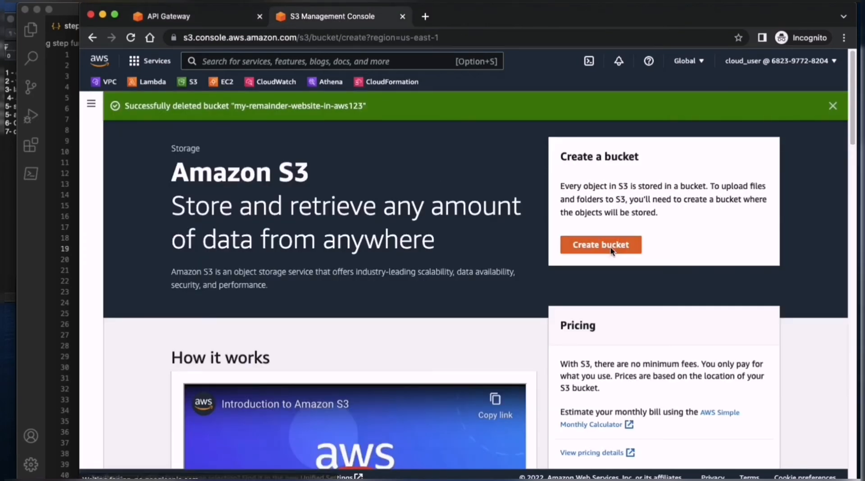
click(277, 256)
text(my)
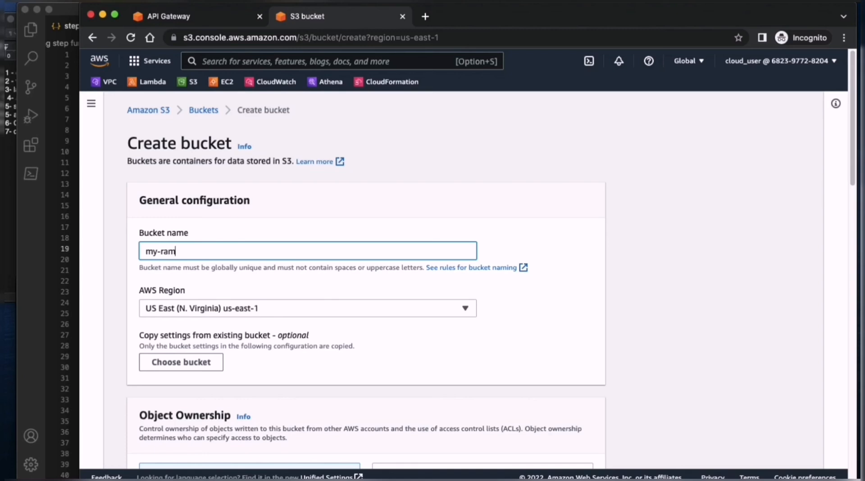
text(-remainder-website-123)
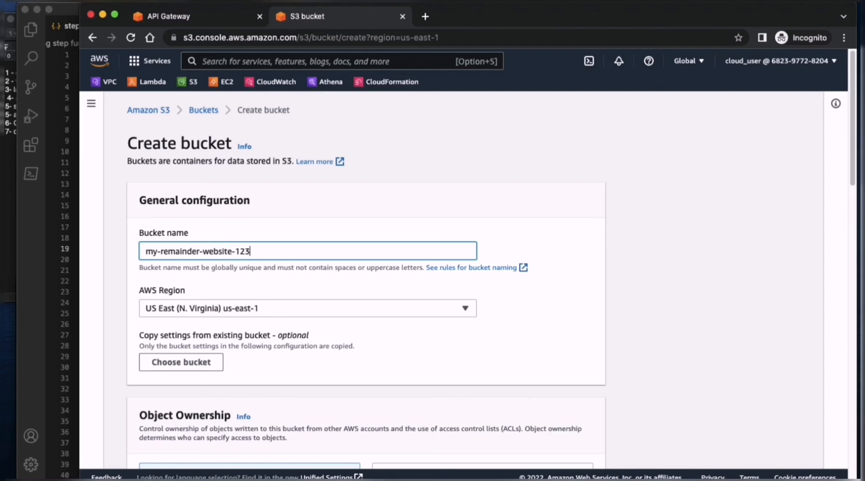
text(214515234)
- Enable ACLs for the bucket's object ownership, keeping Bucket owner preferred
scroll(405, 342, down, 3)
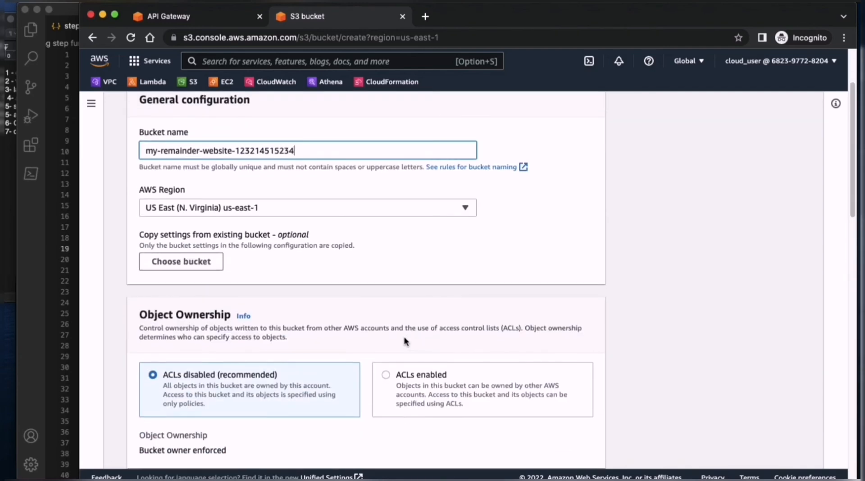
click(443, 386)
scroll(406, 356, down, 8)
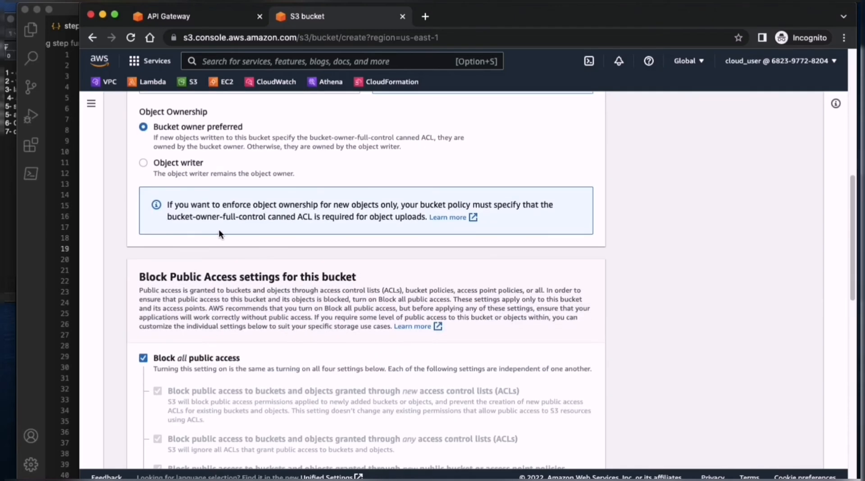
- Turn off Block all public access, acknowledge that the bucket may become public, and create the bucket
scroll(218, 233, down, 4)
click(206, 277)
scroll(259, 279, down, 6)
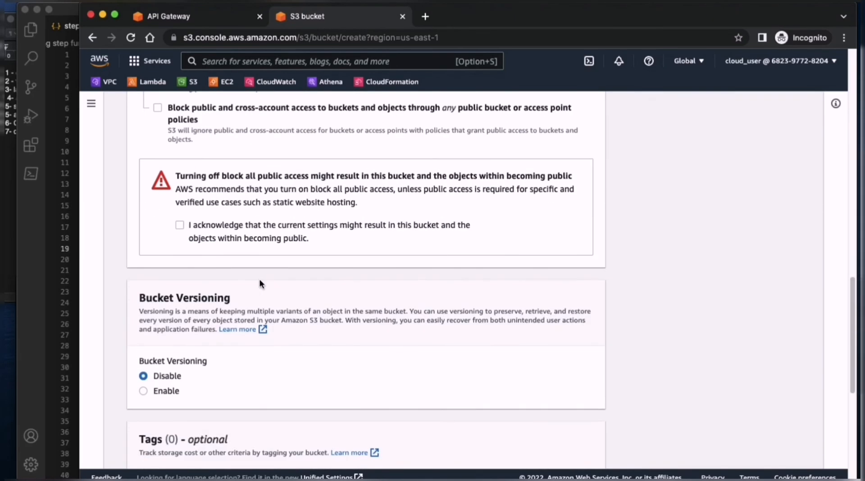
click(209, 225)
scroll(347, 368, down, 7)
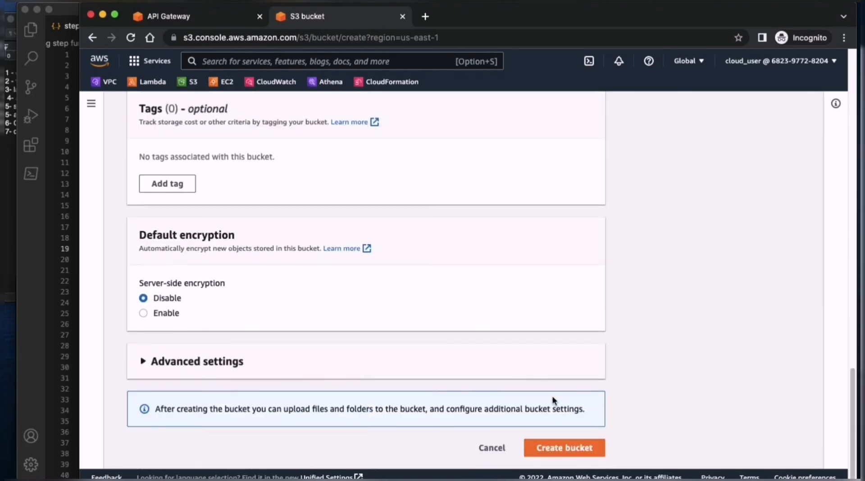
click(563, 448)
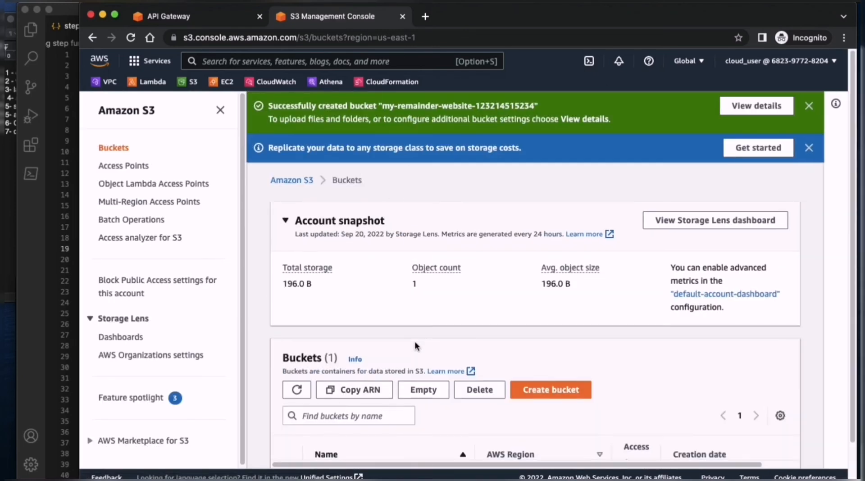
scroll(347, 306, down, 3)
click(396, 427)
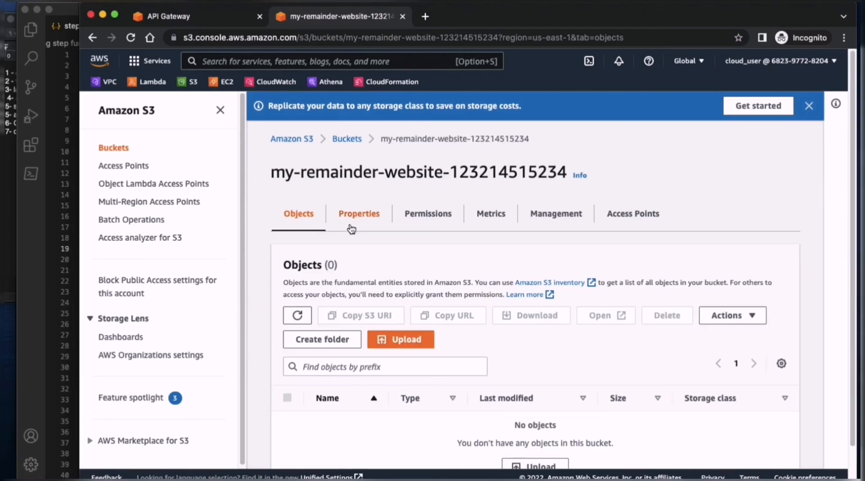
click(359, 214)
scroll(380, 243, down, 15)
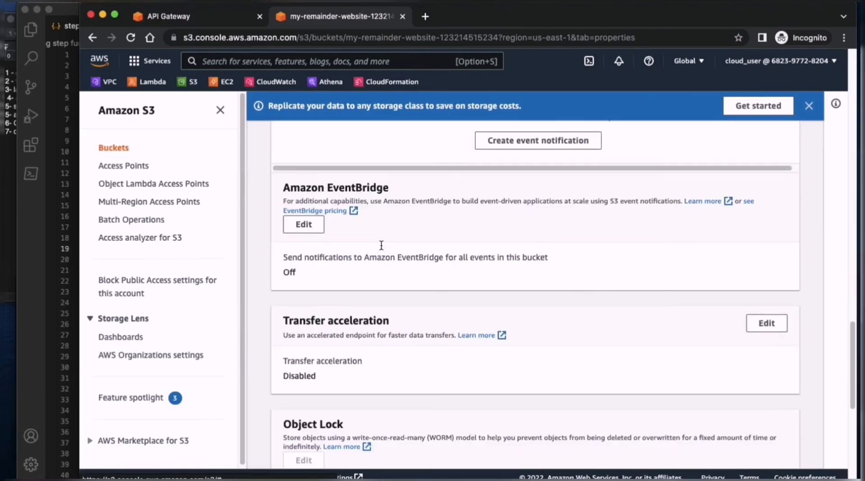
click(766, 361)
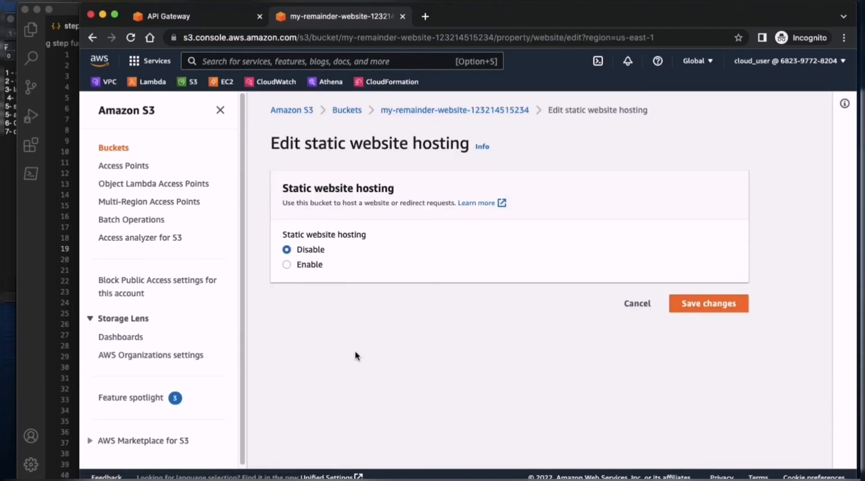
click(308, 266)
scroll(434, 367, down, 10)
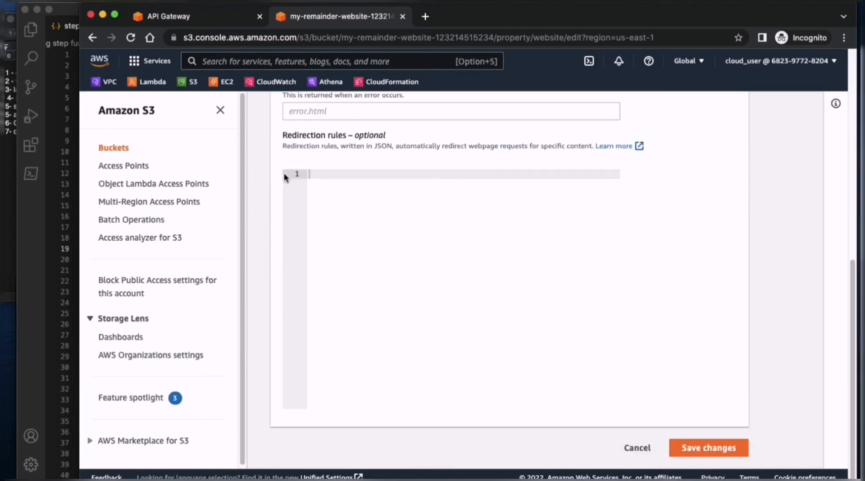
- Set the index document to index.html and the error document to error.html, save, and return to the bucket's objects
scroll(315, 176, up, 3)
click(345, 171)
text(index.html)
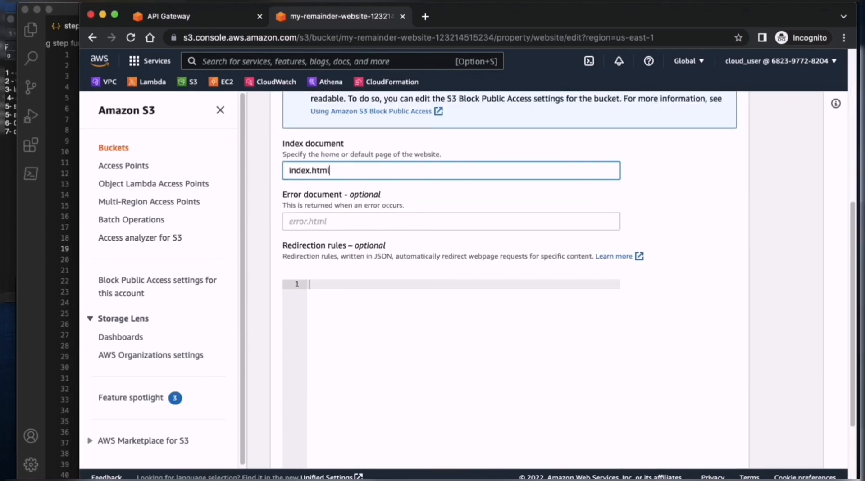
key(Tab)
text(e)
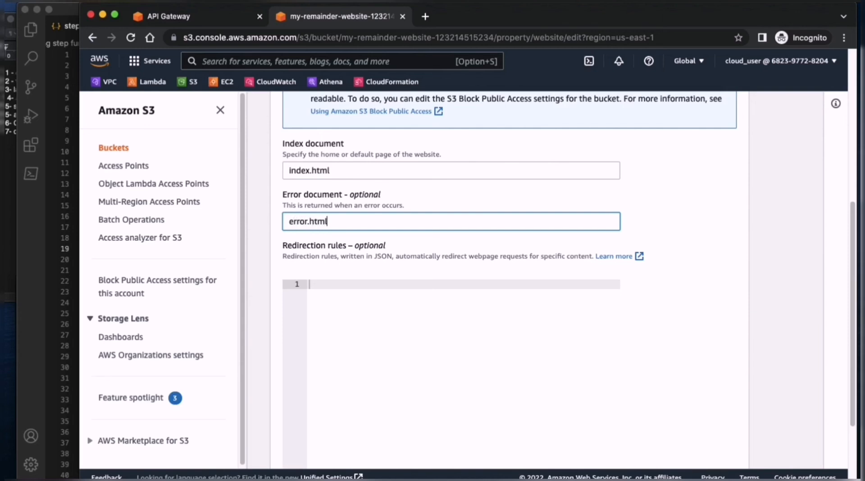
scroll(585, 315, down, 3)
click(701, 451)
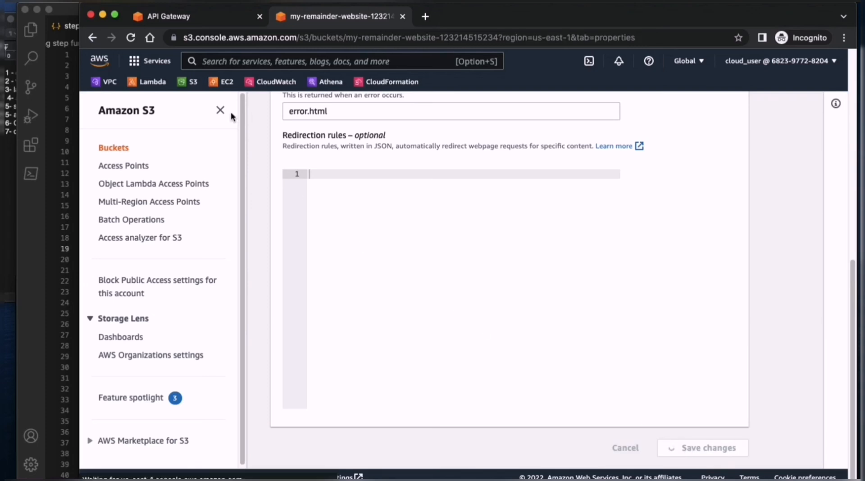
click(293, 241)
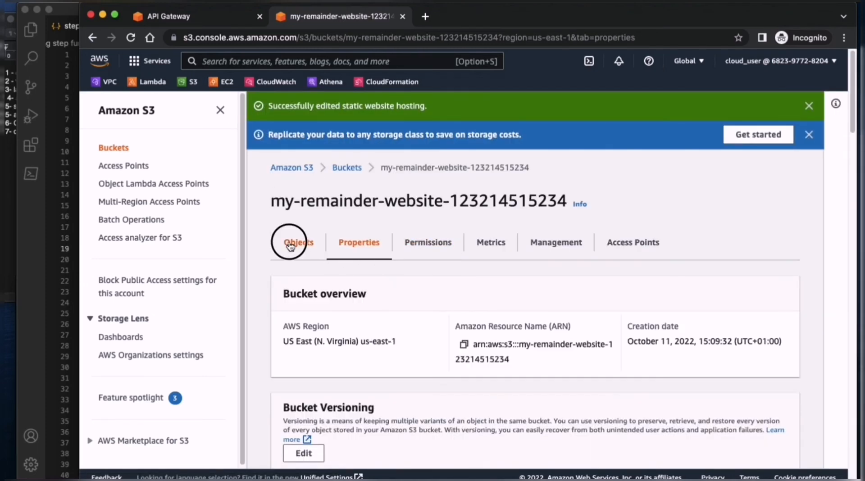
- Copy the prod stage's invoke URL from API Gateway and open formlogic.js from the static_website folder in Visual Studio Code
click(169, 16)
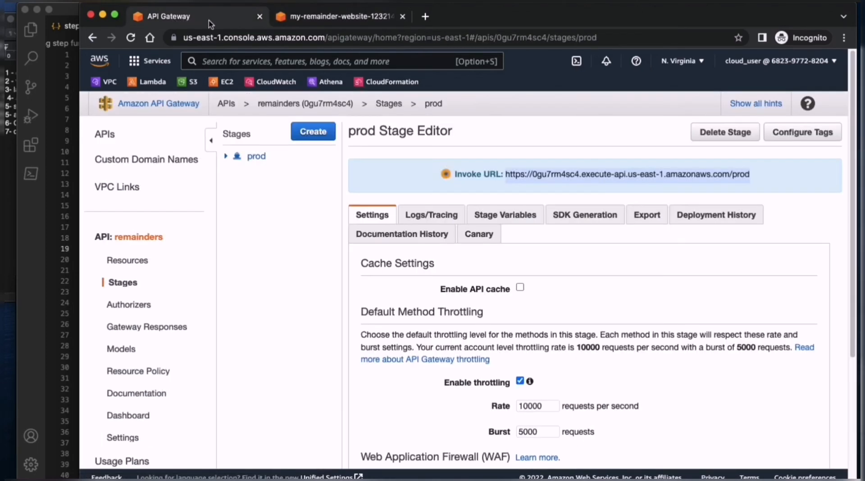
drag(761, 178, 512, 182)
key(super+c)
key(ctrl+Up)
click(65, 426)
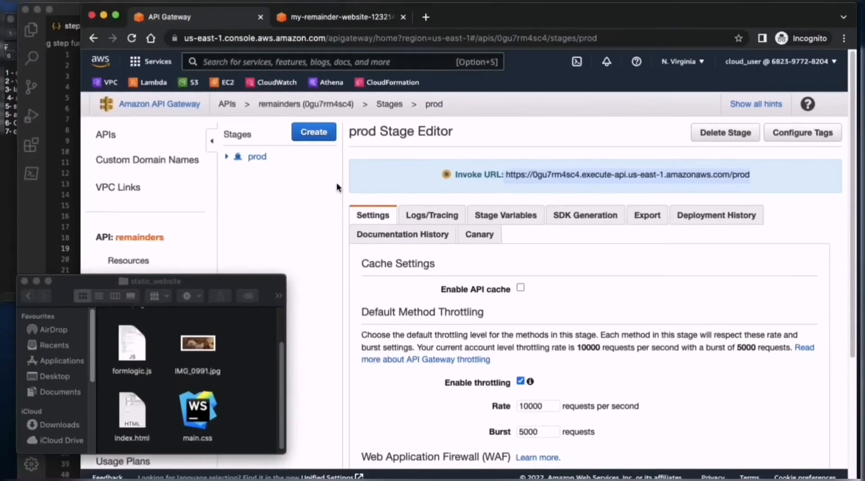
click(139, 342)
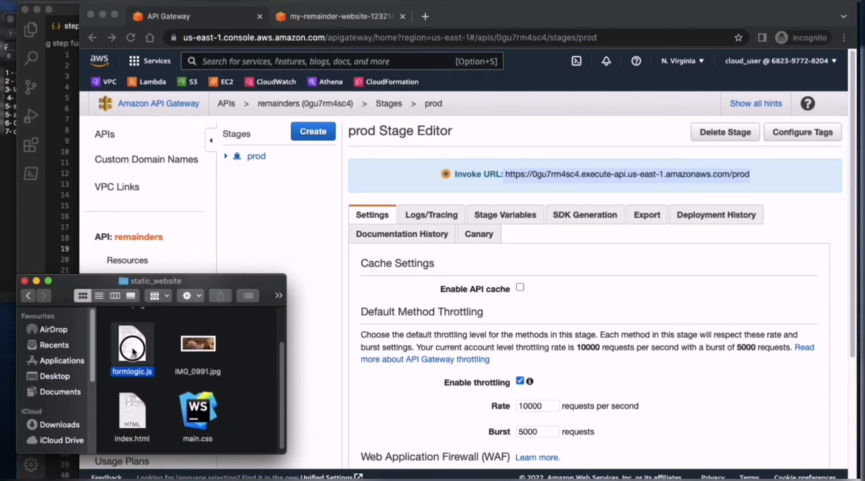
right_click(122, 339)
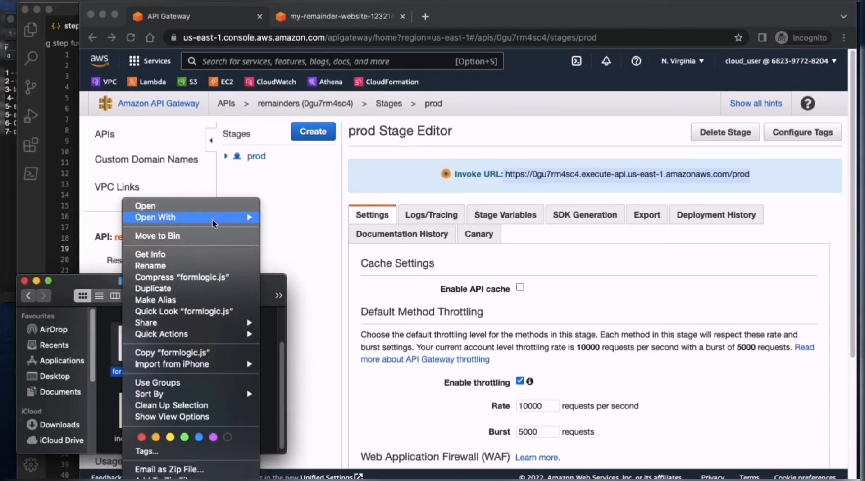
mouse_move(213, 218)
click(315, 219)
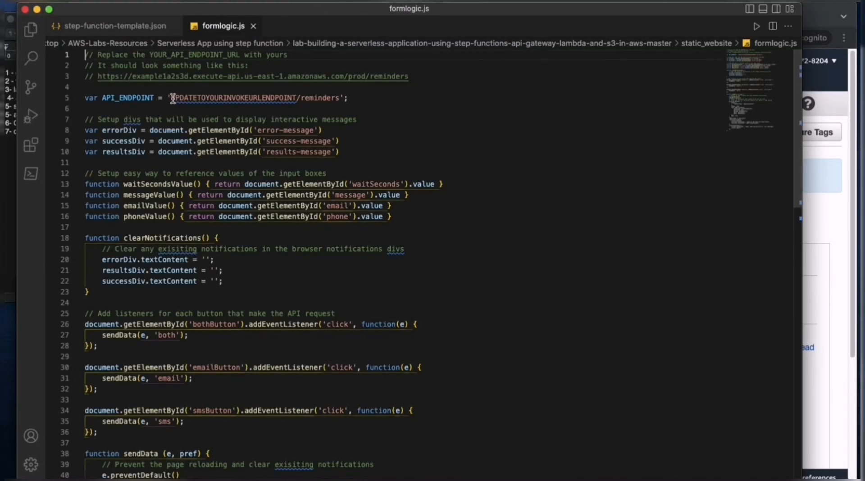
- Replace UPDATETOYOURINVOKEURLENDPOINT in the API_ENDPOINT string with the copied invoke URL, keeping /reminders, then save and close formlogic.js
drag(171, 98, 296, 98)
key(BackSpace)
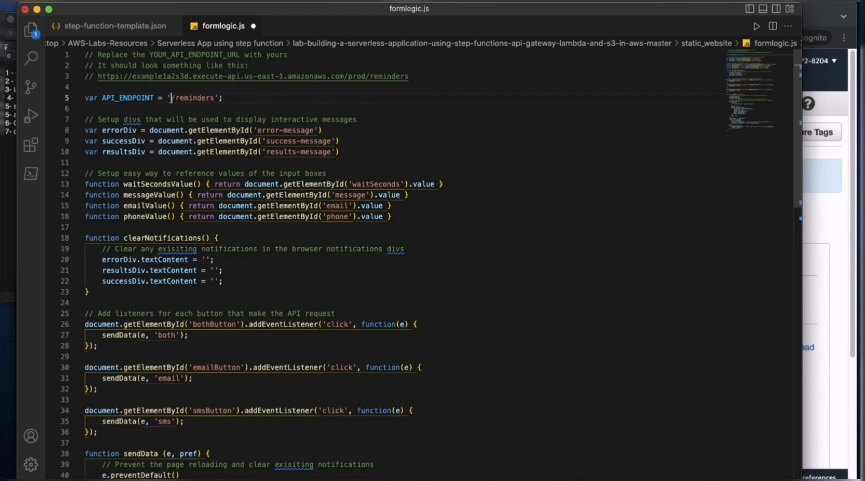
key(super+v)
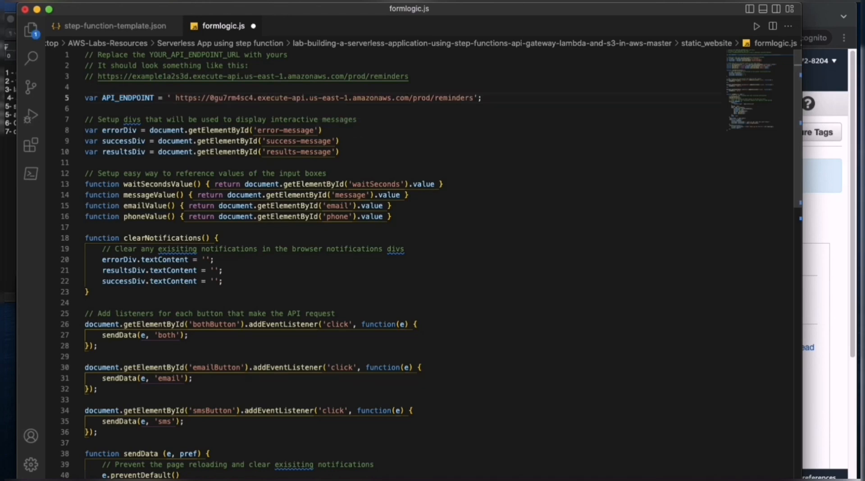
click(506, 99)
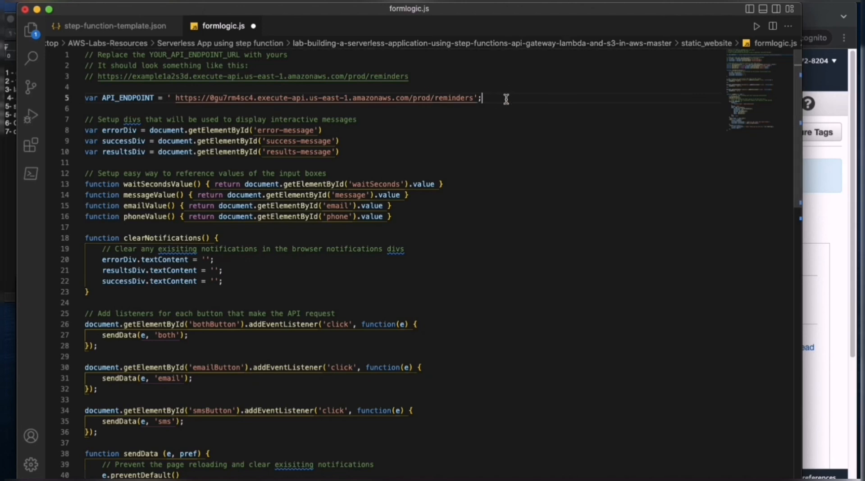
key(super+s)
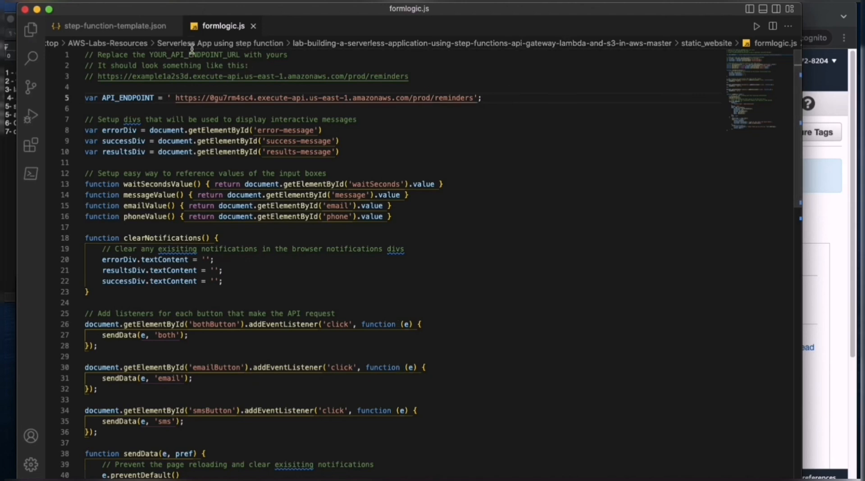
click(25, 9)
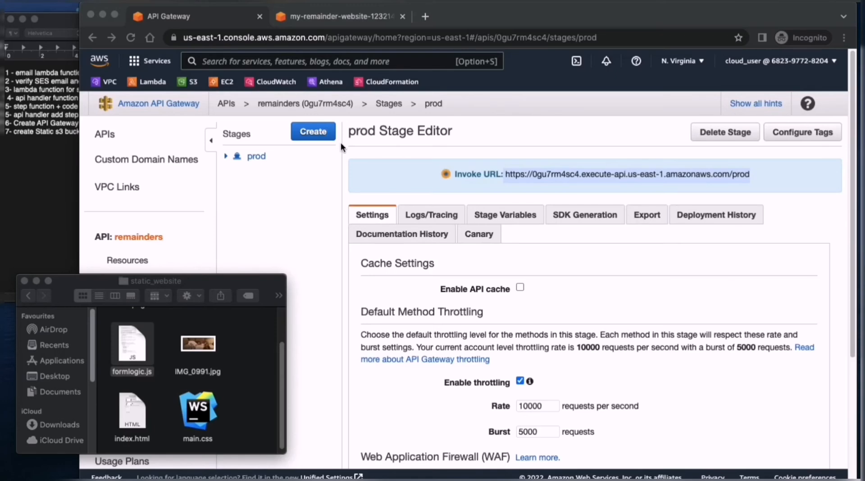
click(584, 255)
click(337, 18)
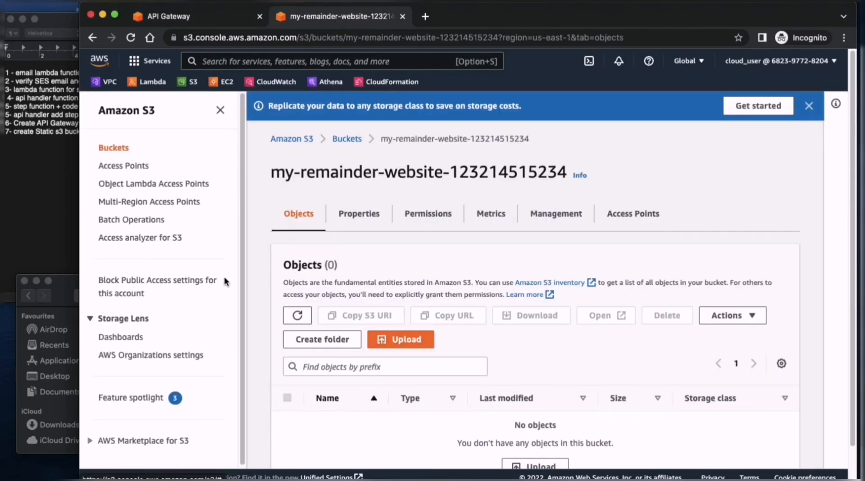
click(66, 300)
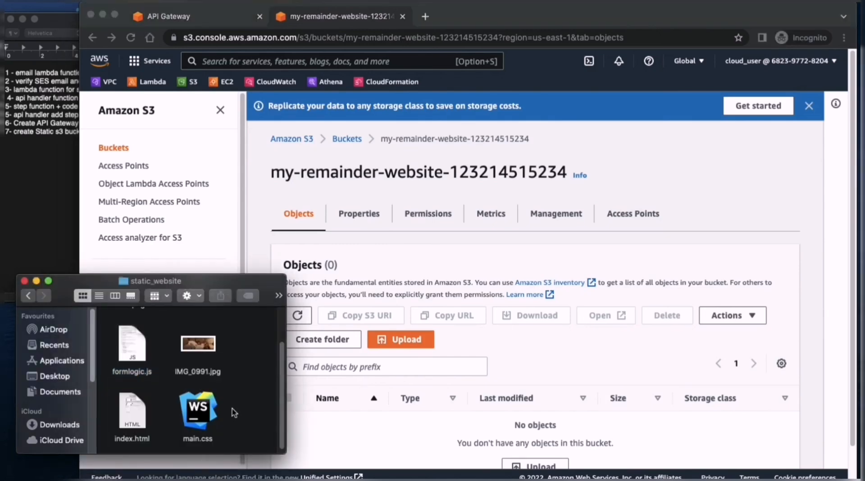
key(super+a)
drag(198, 349, 479, 312)
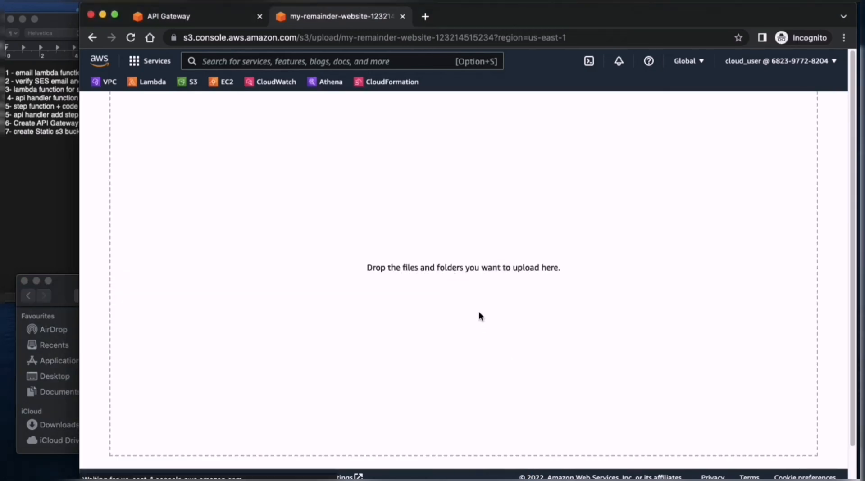
drag(482, 212, 522, 226)
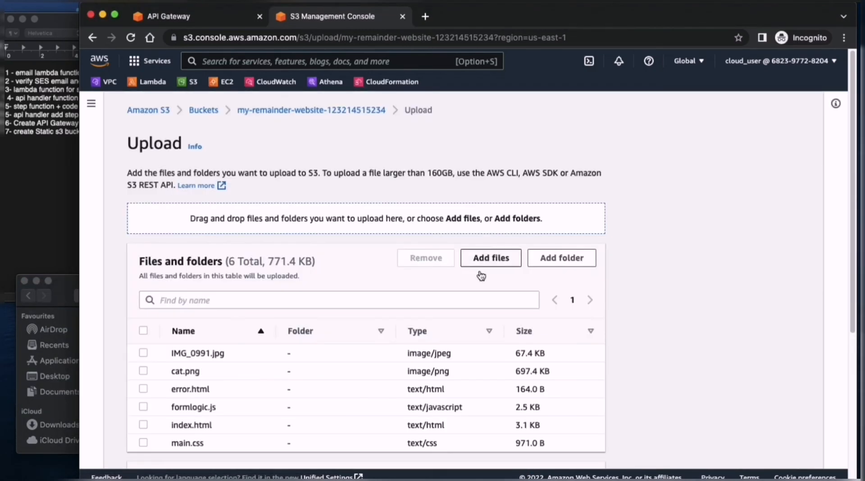
- Grant public-read access to the files being uploaded using the predefined ACL and acknowledge the risk
scroll(423, 283, down, 2)
scroll(591, 281, down, 3)
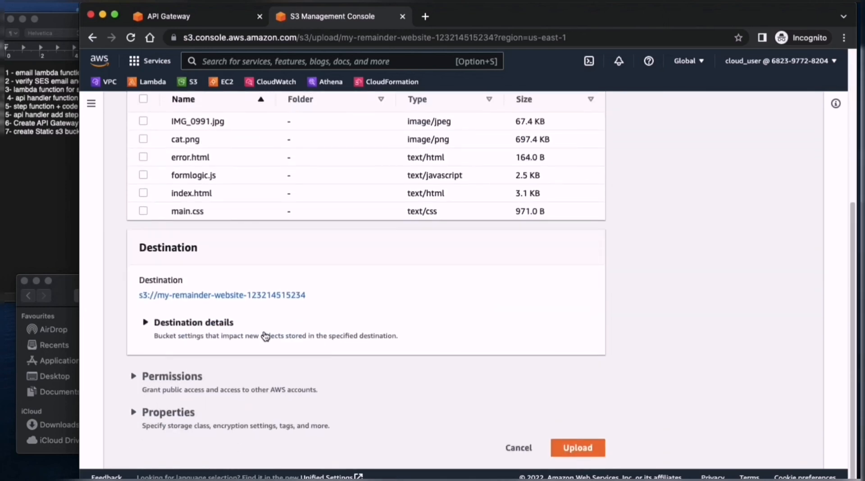
click(192, 387)
scroll(315, 340, down, 5)
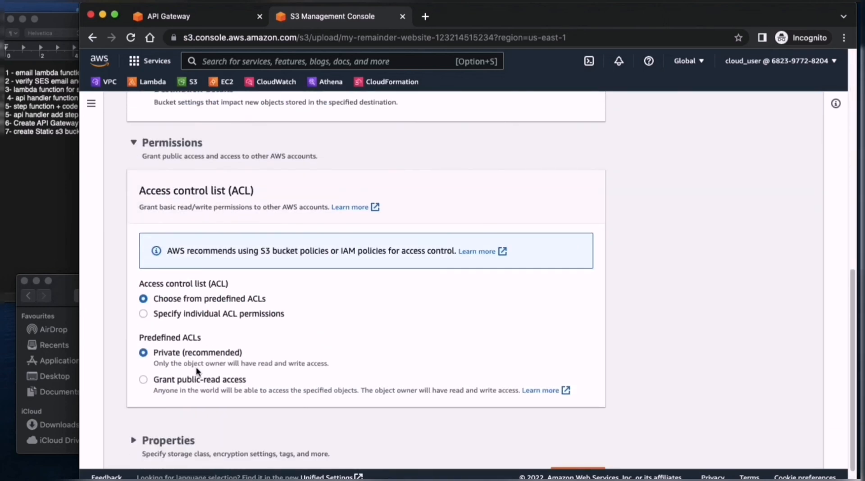
click(189, 384)
scroll(377, 354, down, 3)
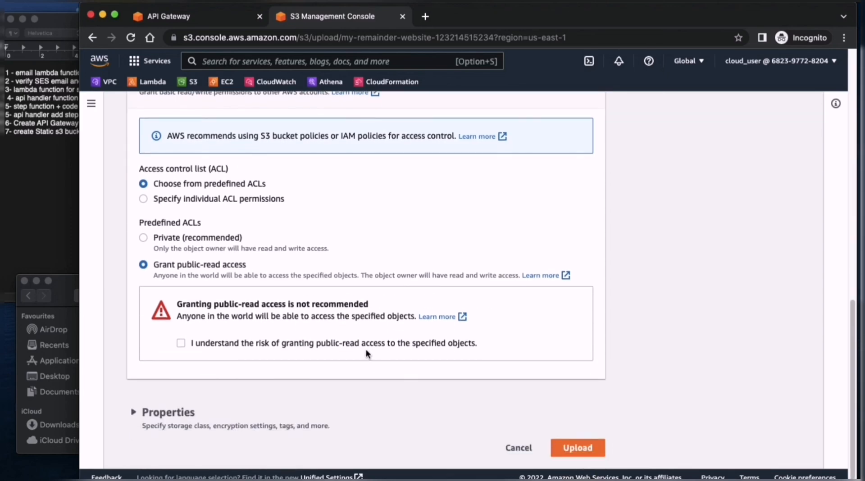
click(263, 346)
- Review the upload properties, keeping their defaults, upload the files, and return to the bucket
click(247, 423)
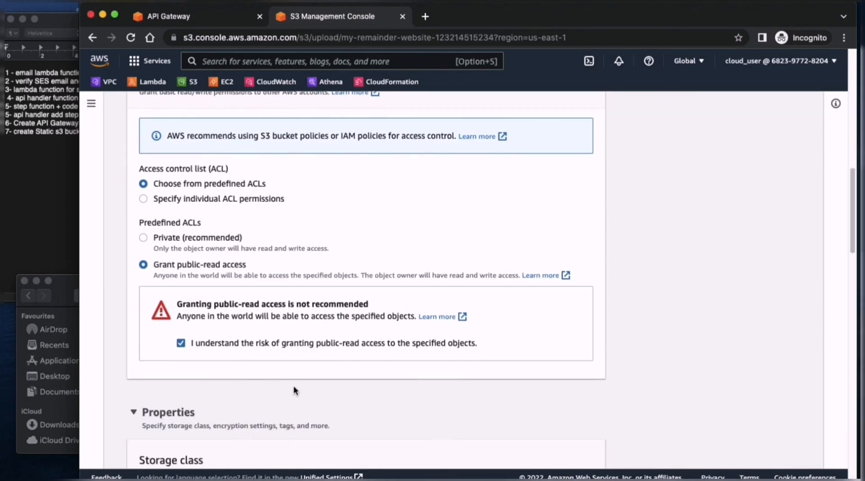
scroll(333, 379, down, 1)
scroll(333, 379, down, 7)
scroll(303, 178, down, 10)
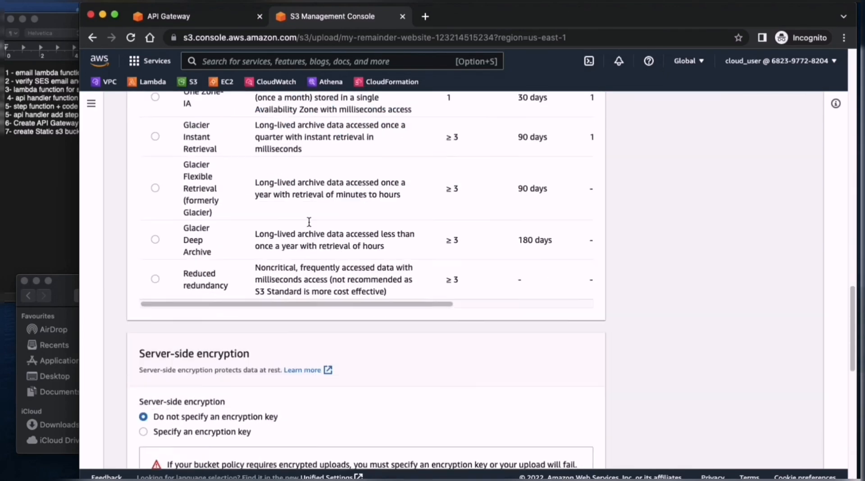
scroll(247, 348, down, 7)
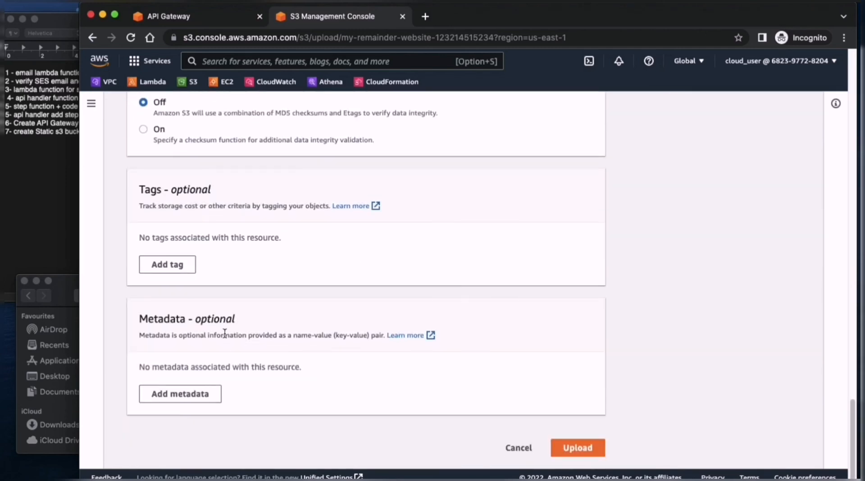
click(580, 446)
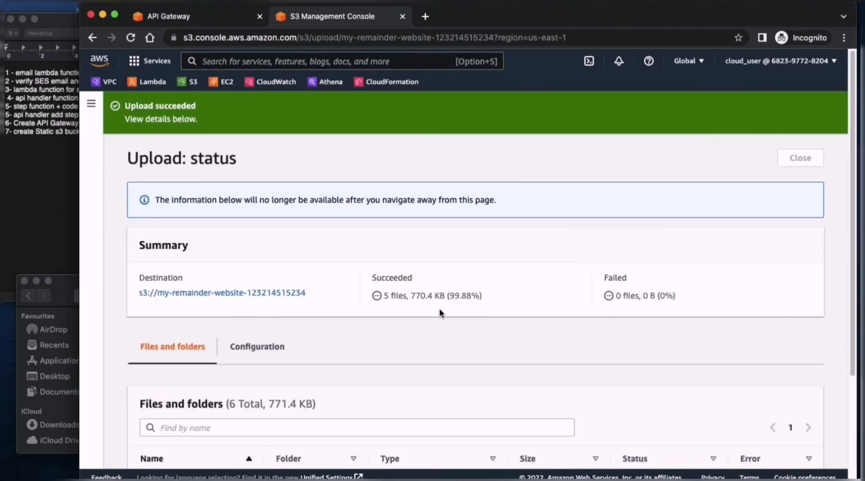
click(800, 158)
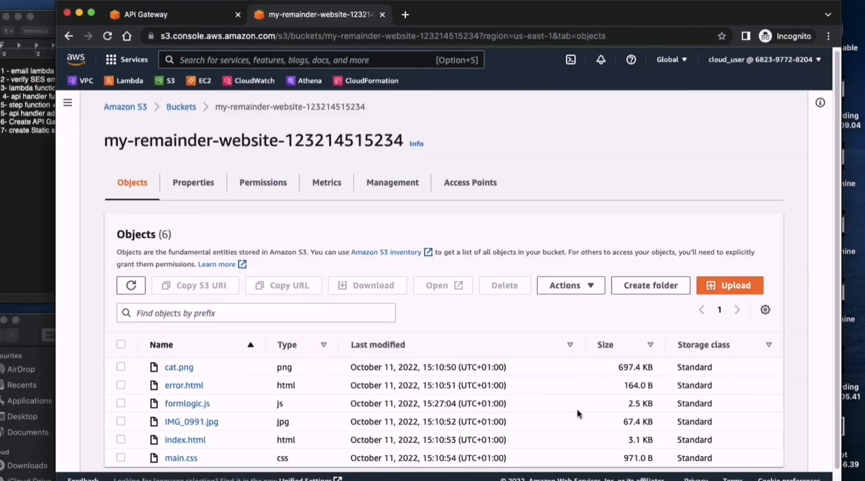
scroll(423, 243, down, 1)
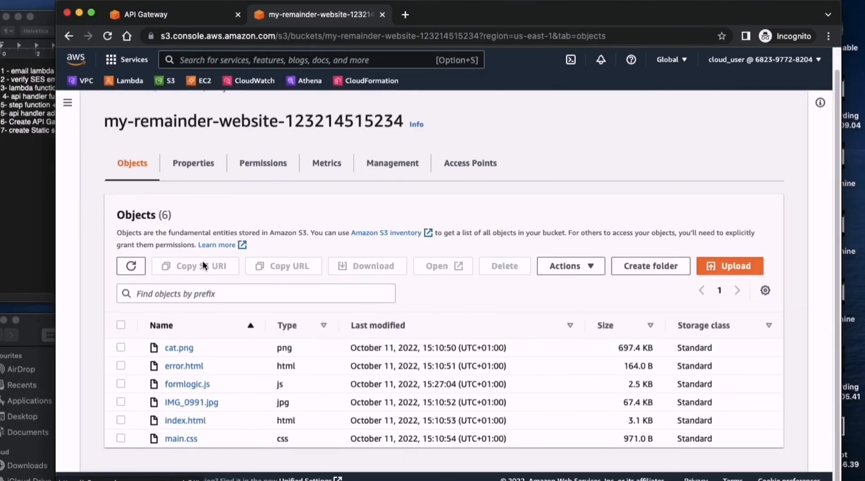
click(188, 168)
scroll(315, 242, down, 20)
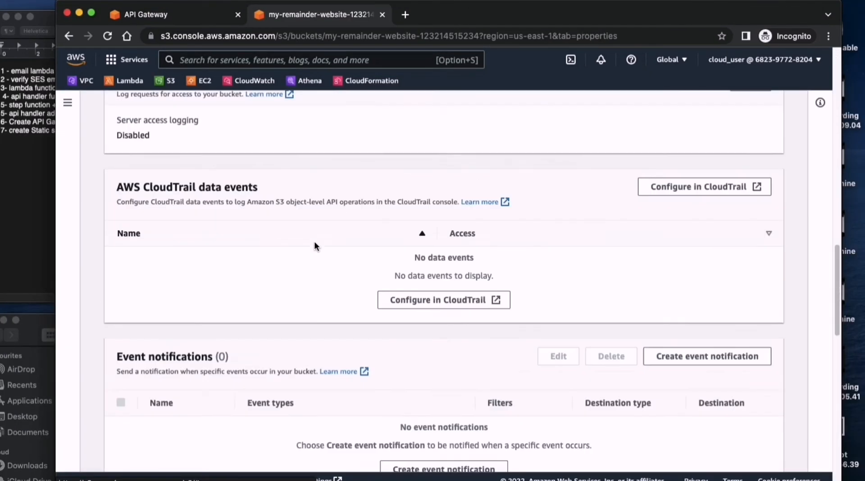
scroll(304, 266, down, 2)
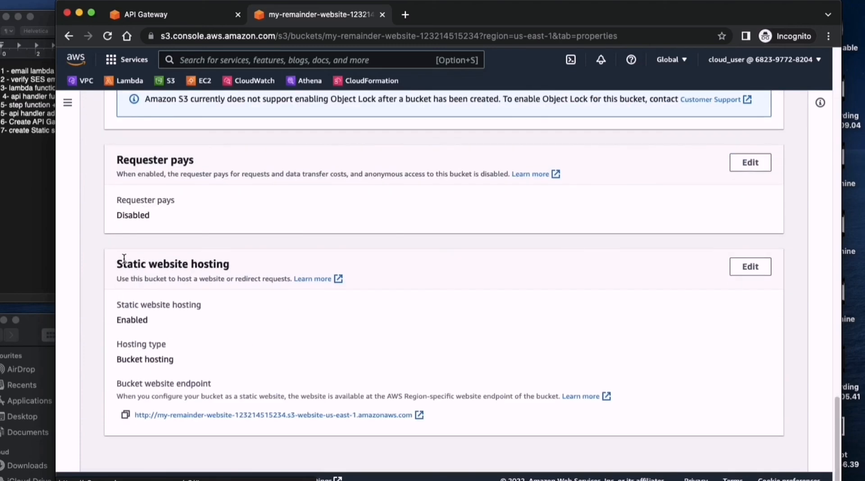
drag(118, 264, 230, 265)
click(313, 423)
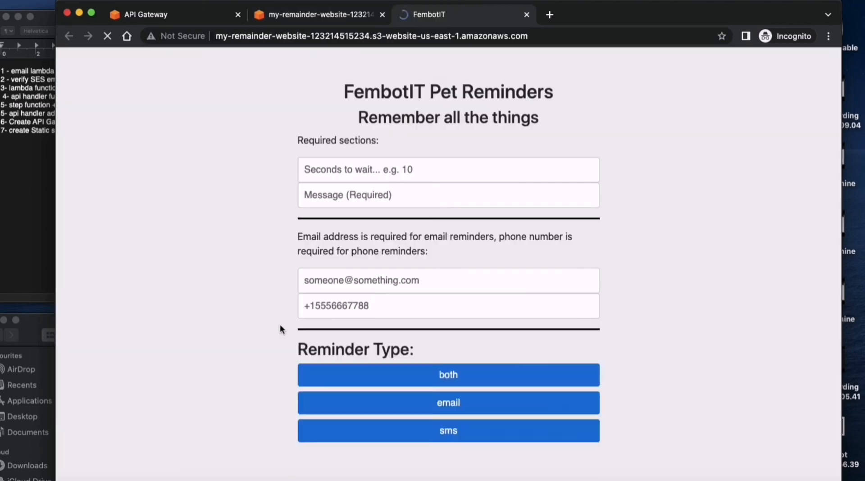
- Set the reminder's wait to 1 second and its message to "Hello we are testing our serverless remainder in email asdasgd"
scroll(436, 328, down, 4)
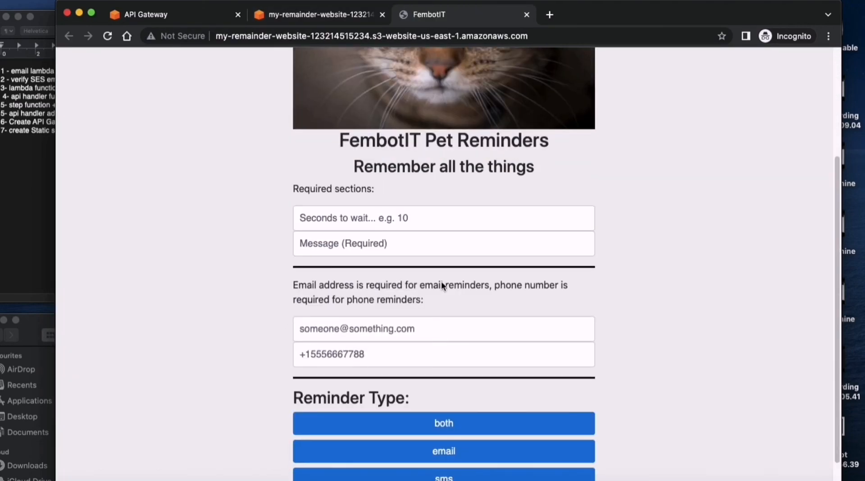
click(393, 218)
text(1)
click(399, 237)
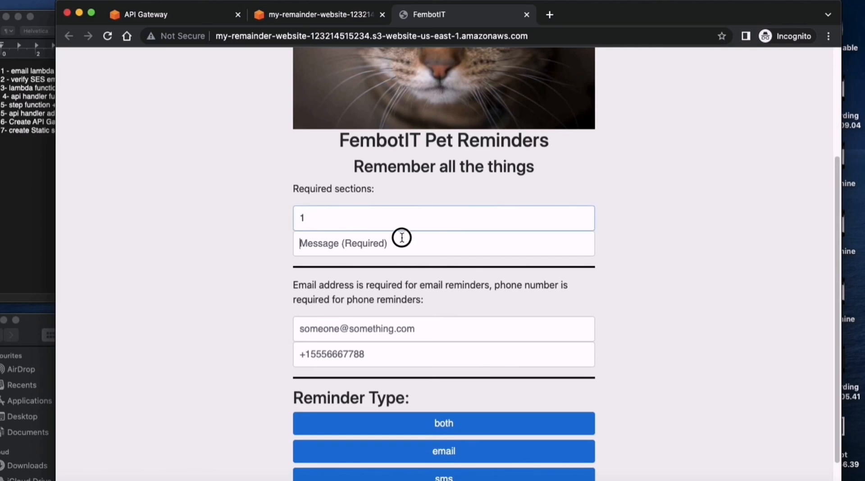
text(Hello)
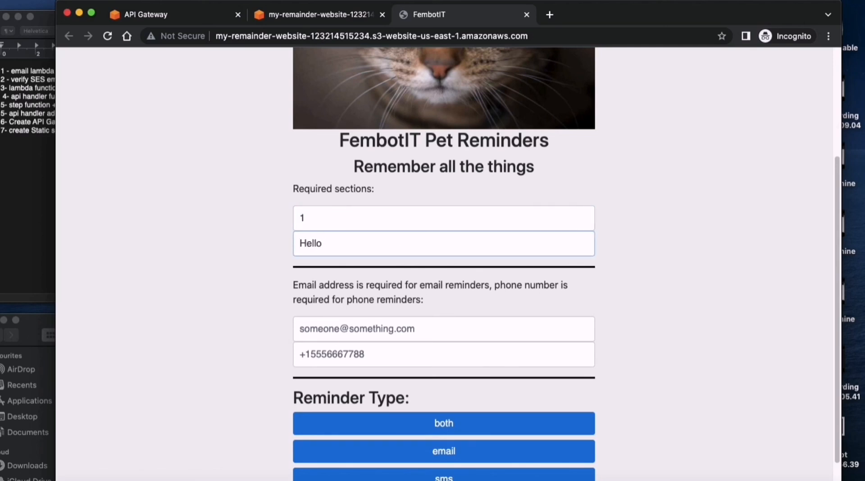
text( we are testimg pi)
key(BackSpace)
key(BackSpace)
key(BackSpace)
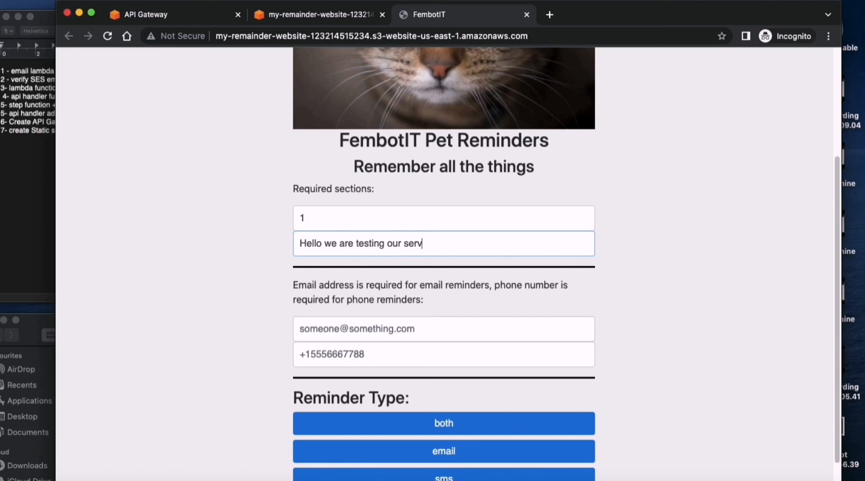
text(ss ap)
text(nder i)
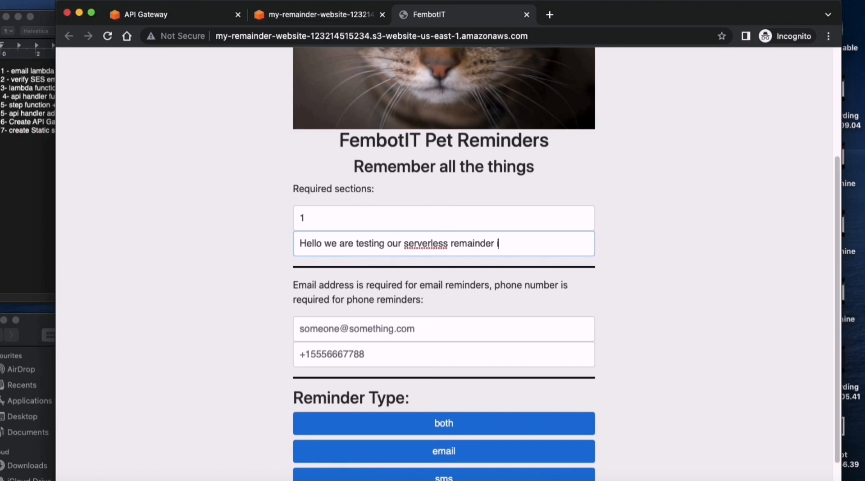
text(n email asdasgd)
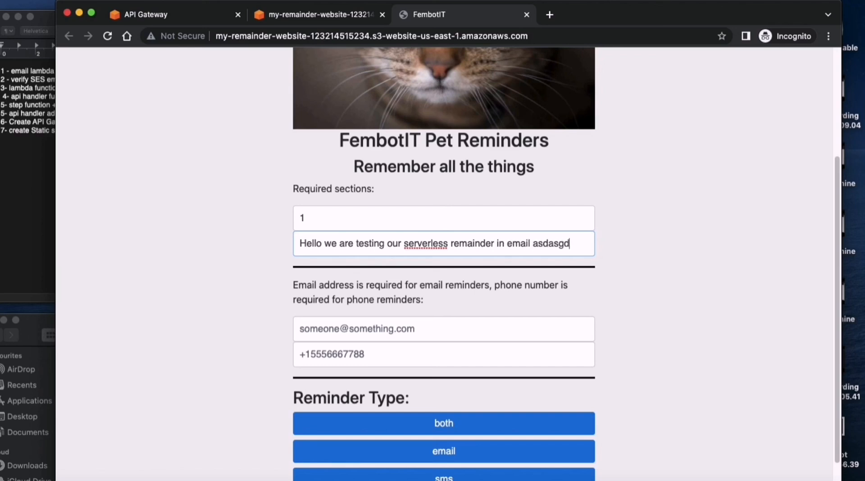
- Enter the recipient's email address in the reminder form and submit the reminder as the email type
click(383, 330)
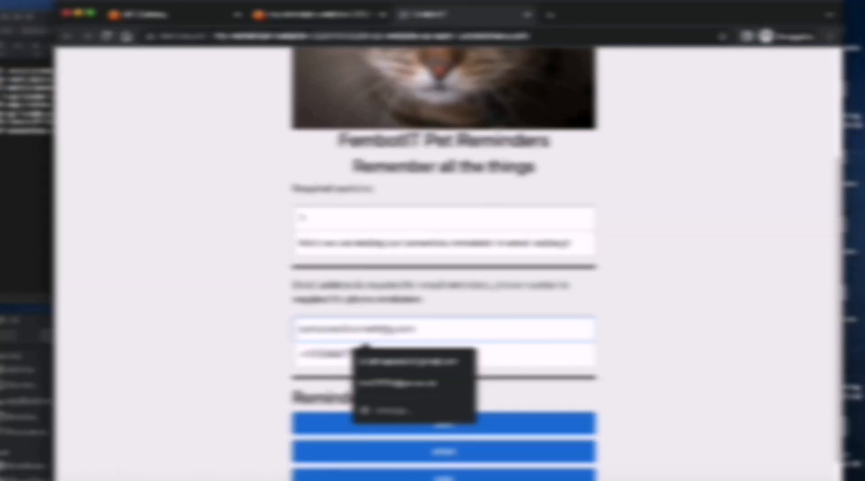
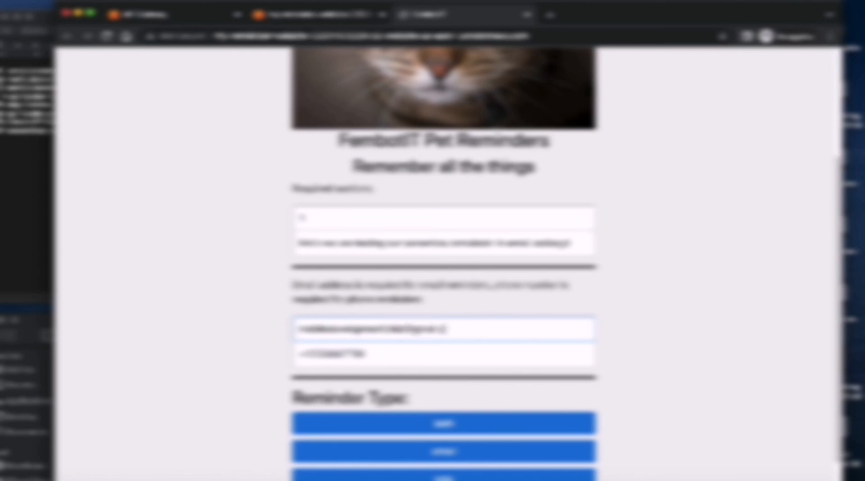
scroll(554, 334, down, 1)
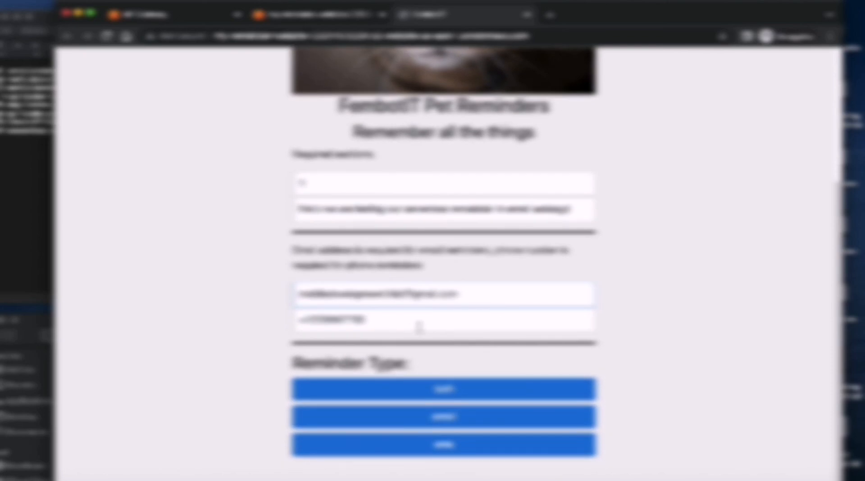
click(464, 417)
- Check the response messages above and below the reminder form
drag(288, 153, 424, 167)
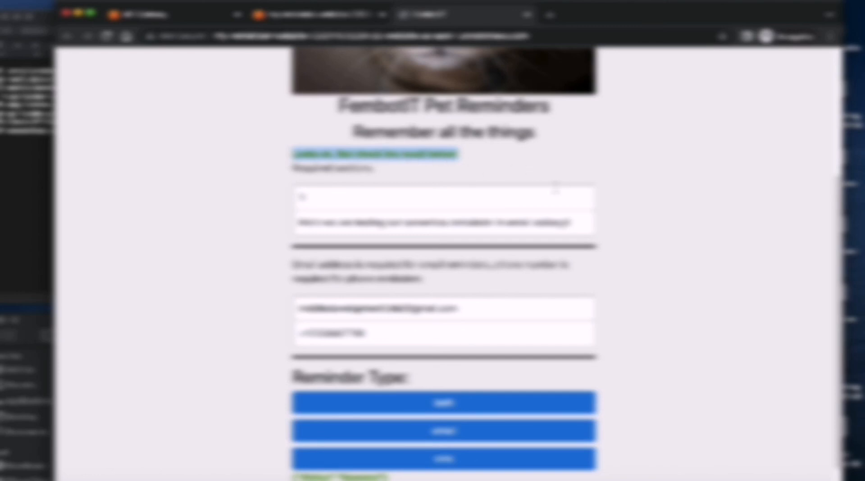
scroll(444, 270, down, 1)
drag(290, 454, 419, 454)
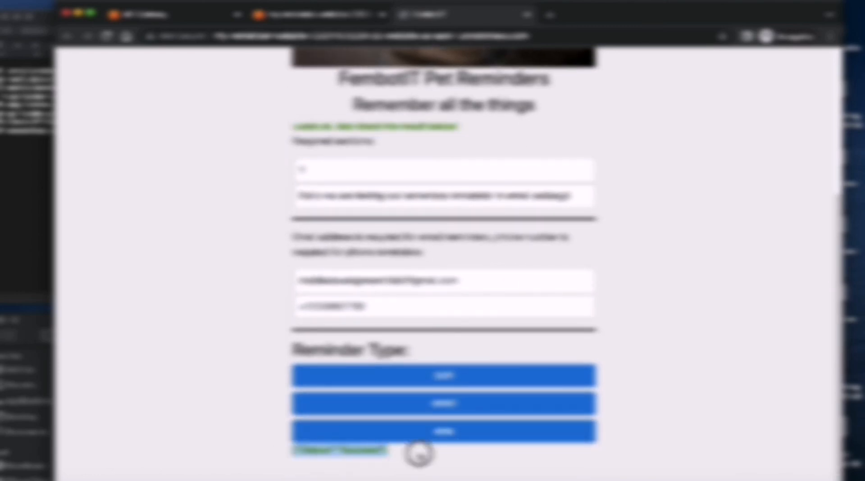
click(419, 455)
- Open the browser's developer tools on the reminder page
right_click(699, 209)
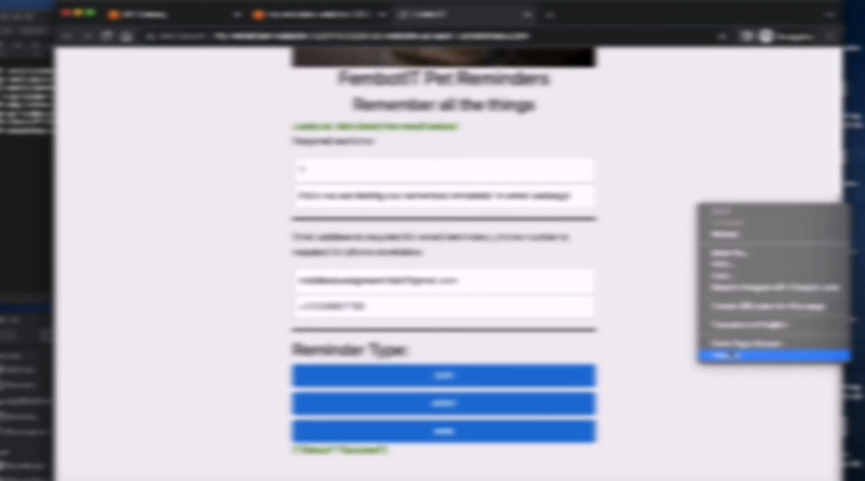
click(725, 355)
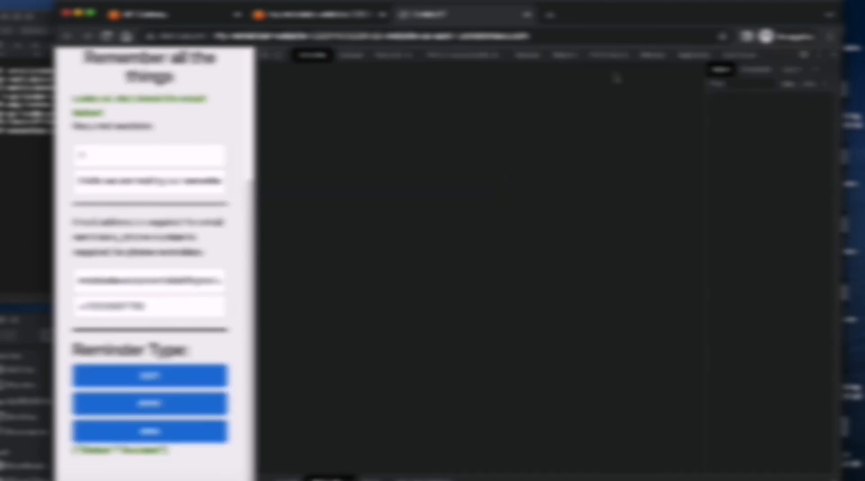